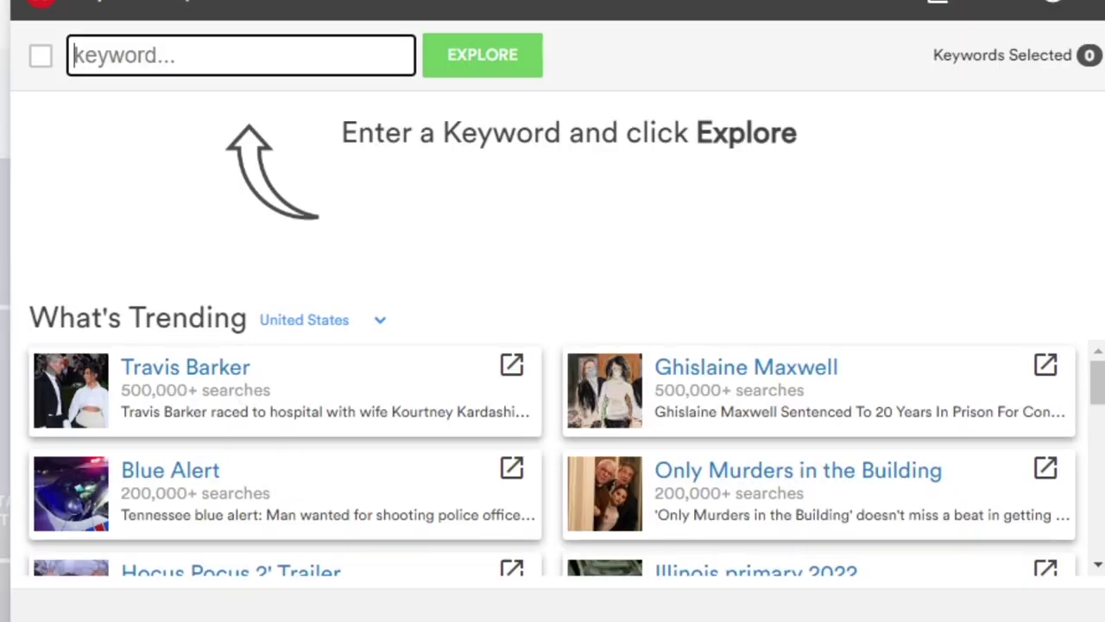
Keep United States as the trending country and browse the What's Trending list
left_click(359, 321)
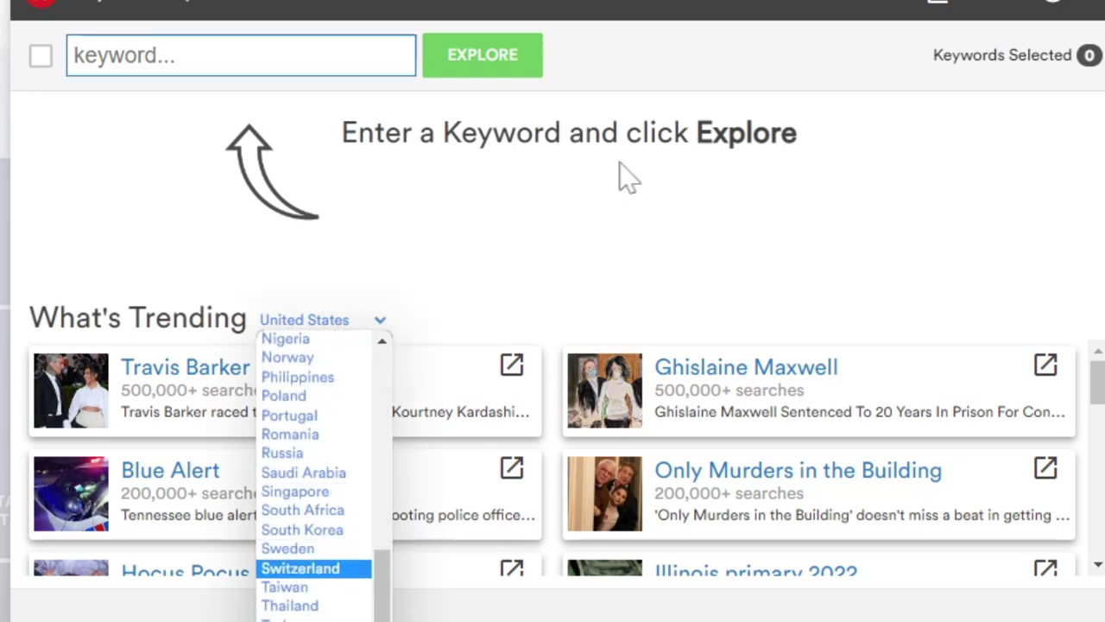
left_click(657, 241)
scroll(768, 402, "down", 3)
scroll(760, 414, "up", 3)
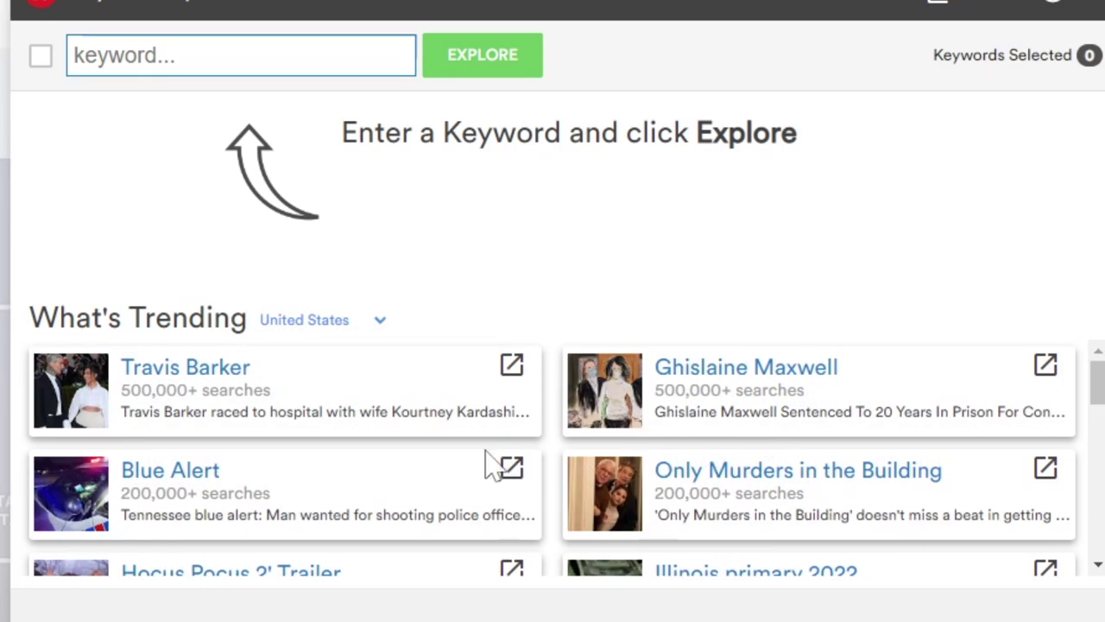
scroll(496, 454, "down", 3)
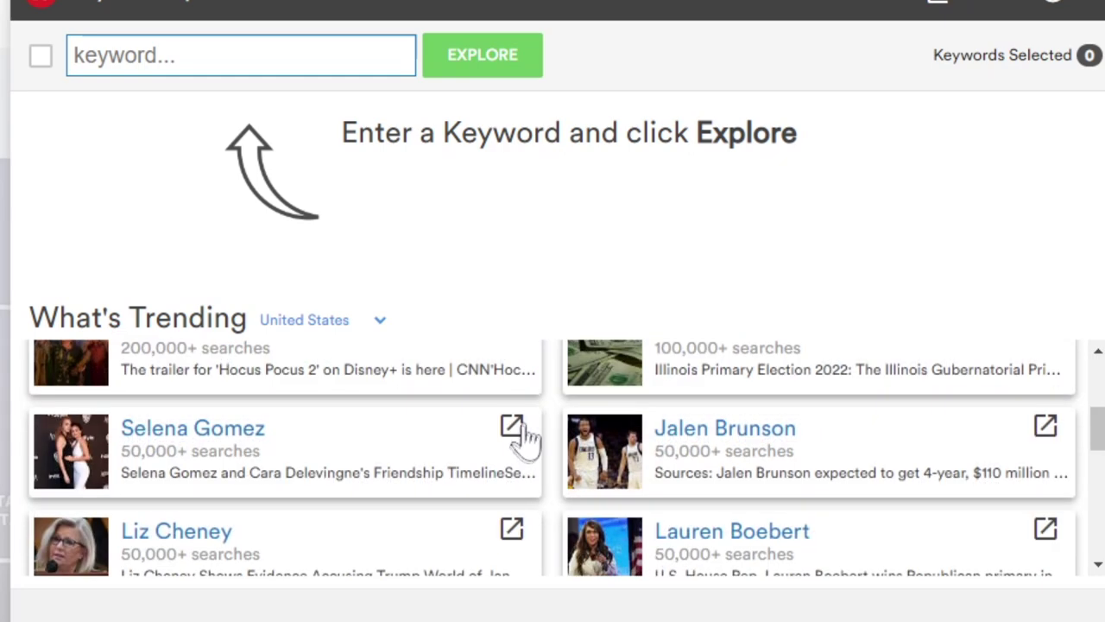
scroll(518, 441, "down", 3)
scroll(528, 432, "down", 3)
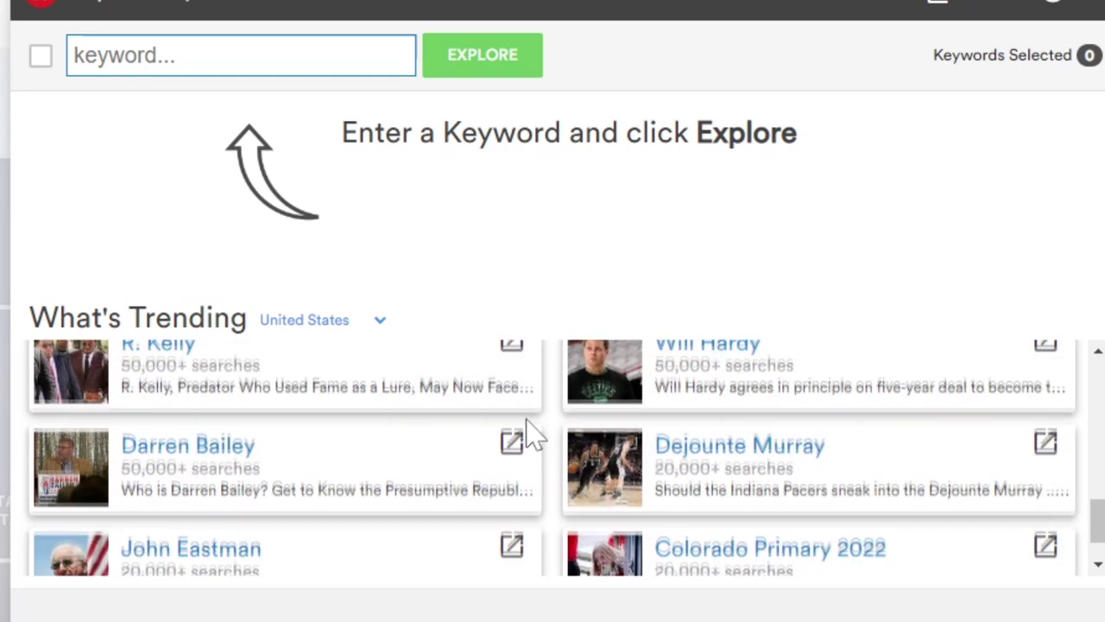
scroll(530, 432, "down", 1)
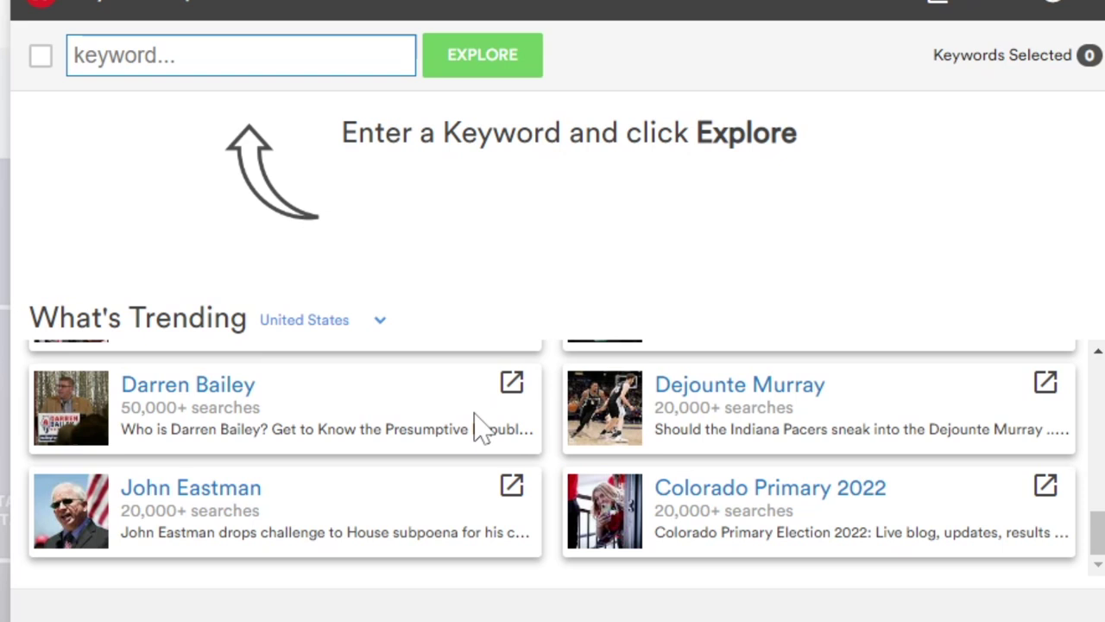
scroll(571, 399, "up", 5)
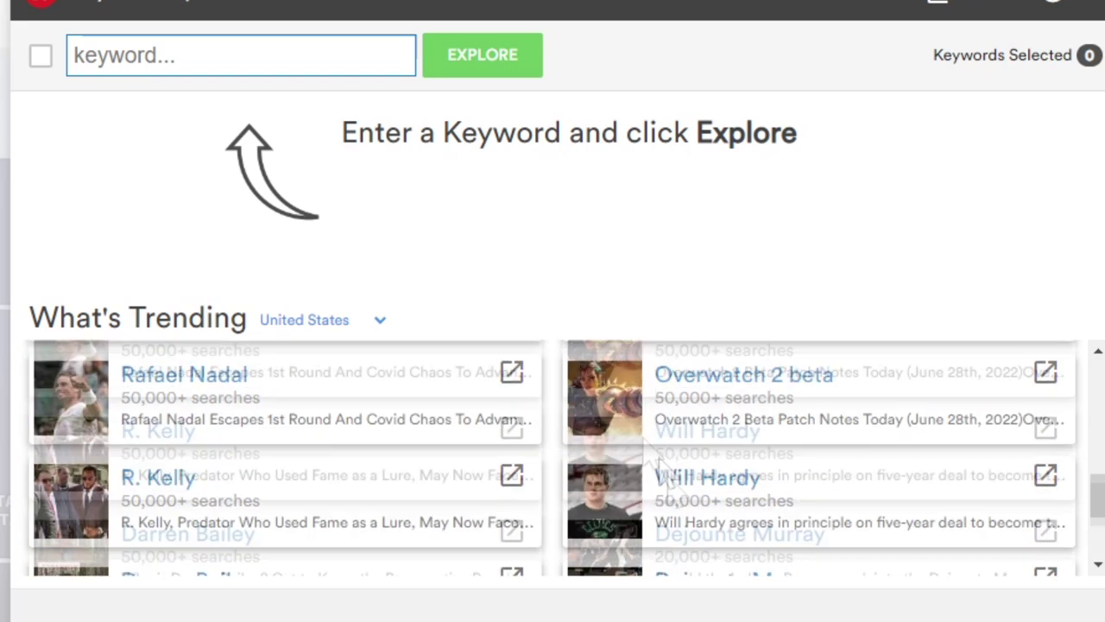
scroll(449, 445, "up", 5)
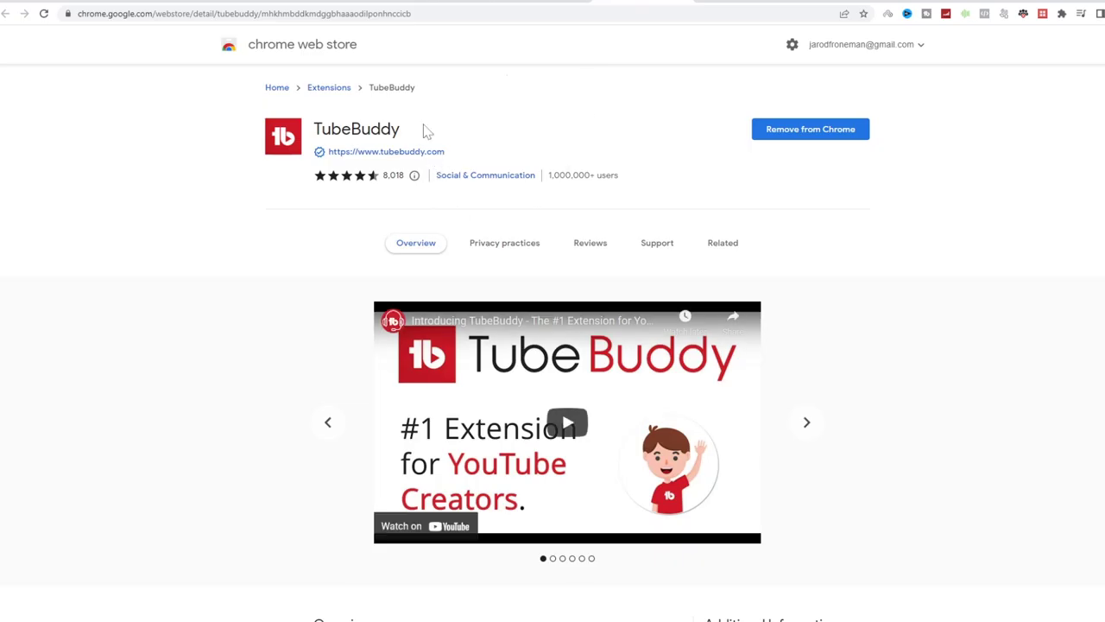
Highlight the TubeBuddy extension name on its Chrome Web Store listing
left_click_drag(416, 152, 312, 127)
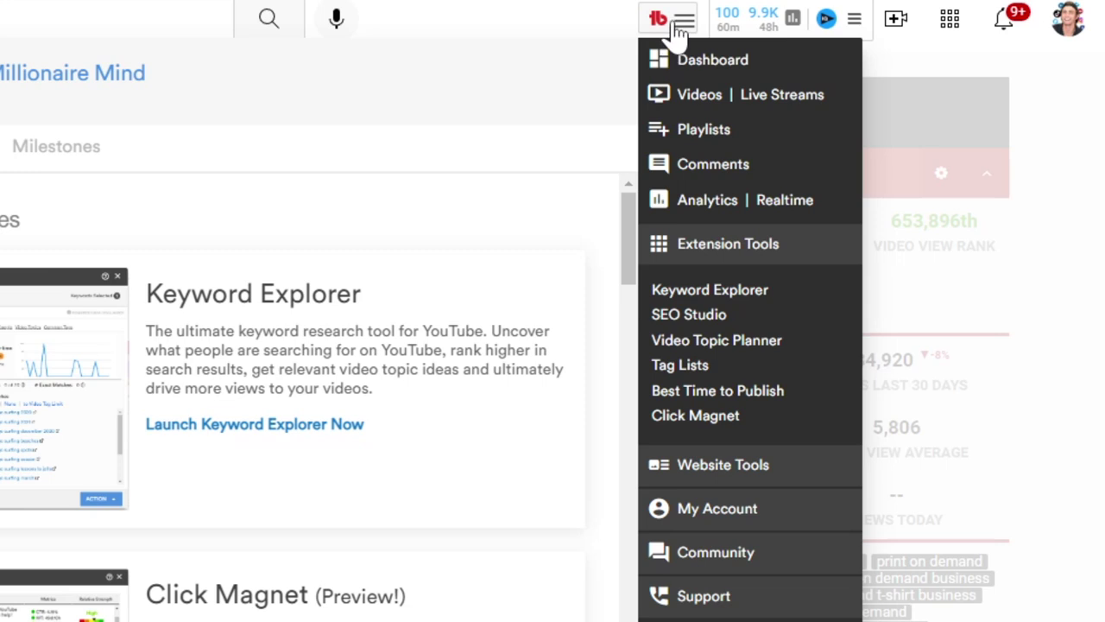
Switch Keyword Explorer's trending topics country to United Kingdom
left_click(720, 292)
left_click(335, 327)
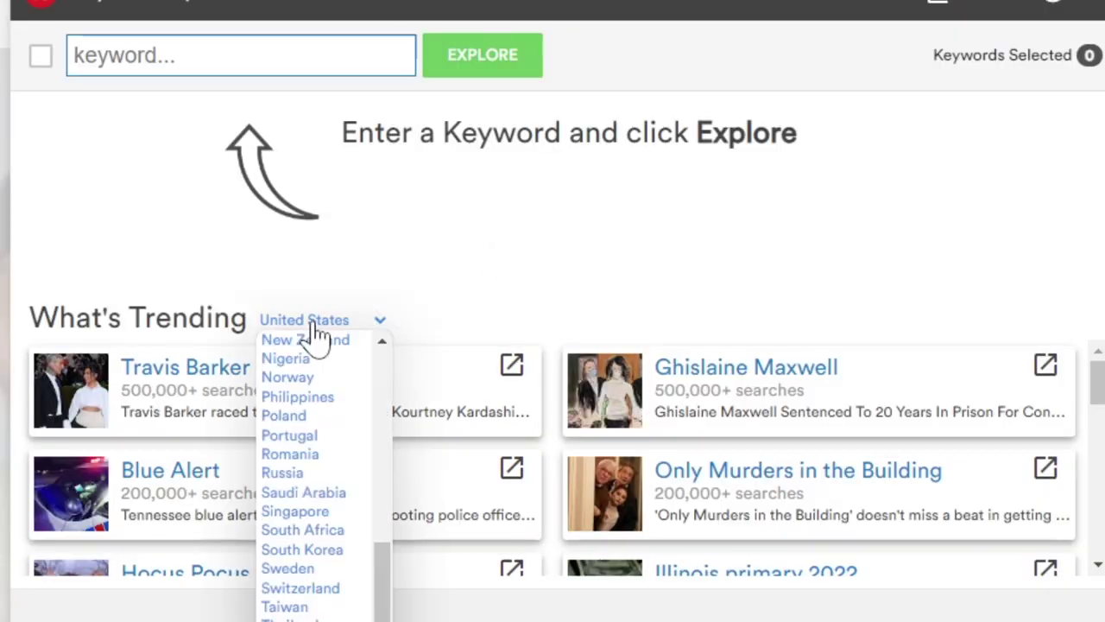
left_click(259, 328)
left_click(321, 329)
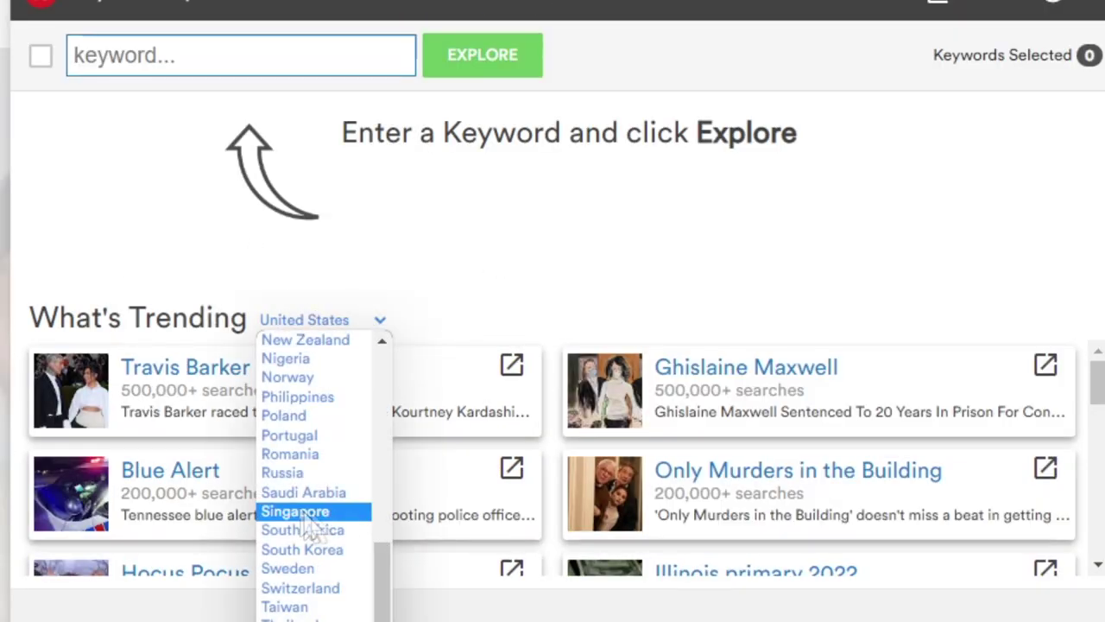
scroll(328, 466, "down", 1)
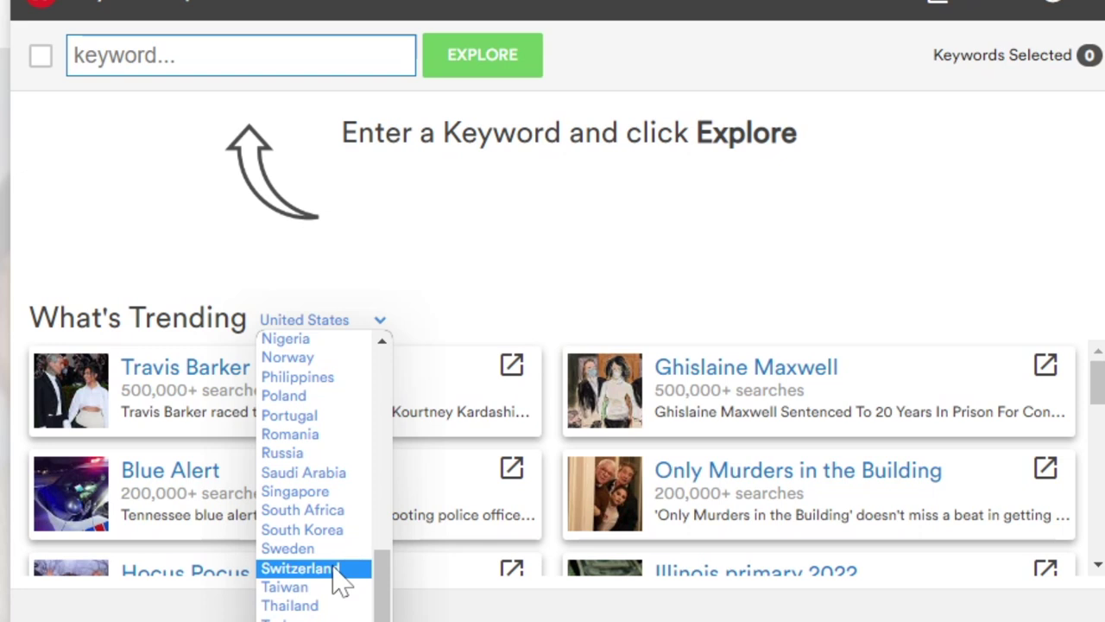
scroll(336, 580, "down", 2)
left_click(337, 582)
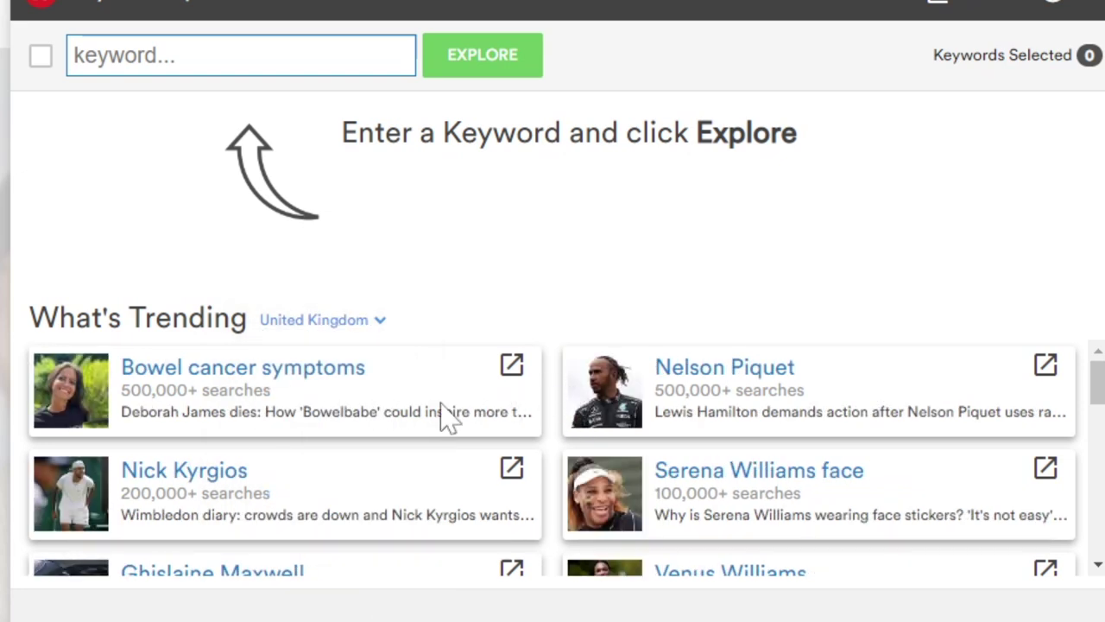
Browse the United Kingdom trending topics, including Serena Williams husband
scroll(453, 406, "down", 2)
scroll(458, 389, "down", 1)
scroll(462, 392, "up", 3)
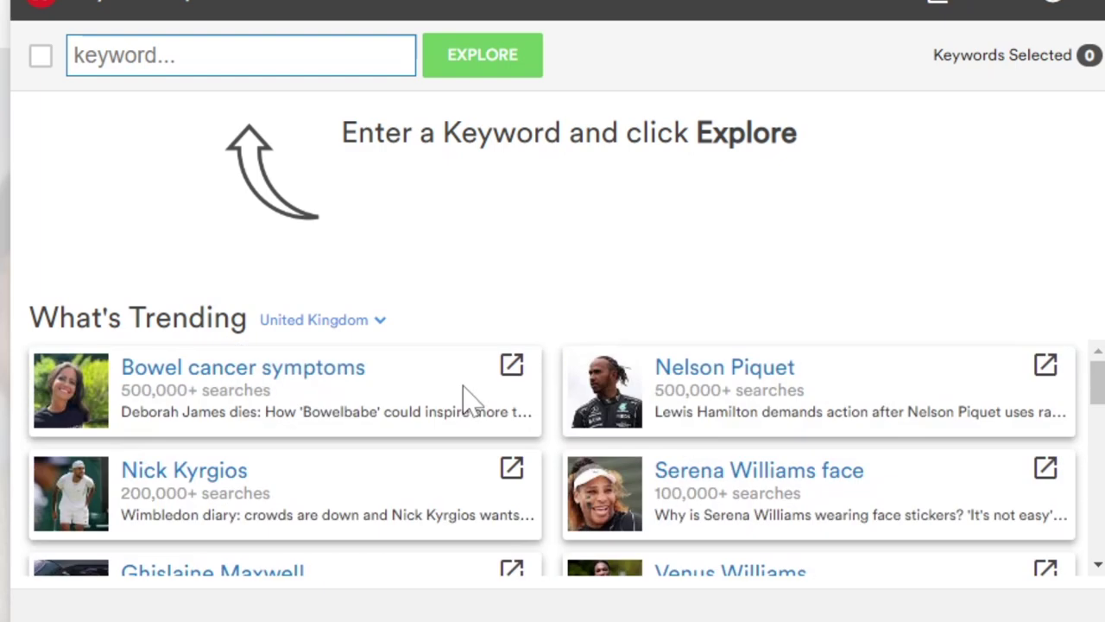
scroll(474, 393, "down", 1)
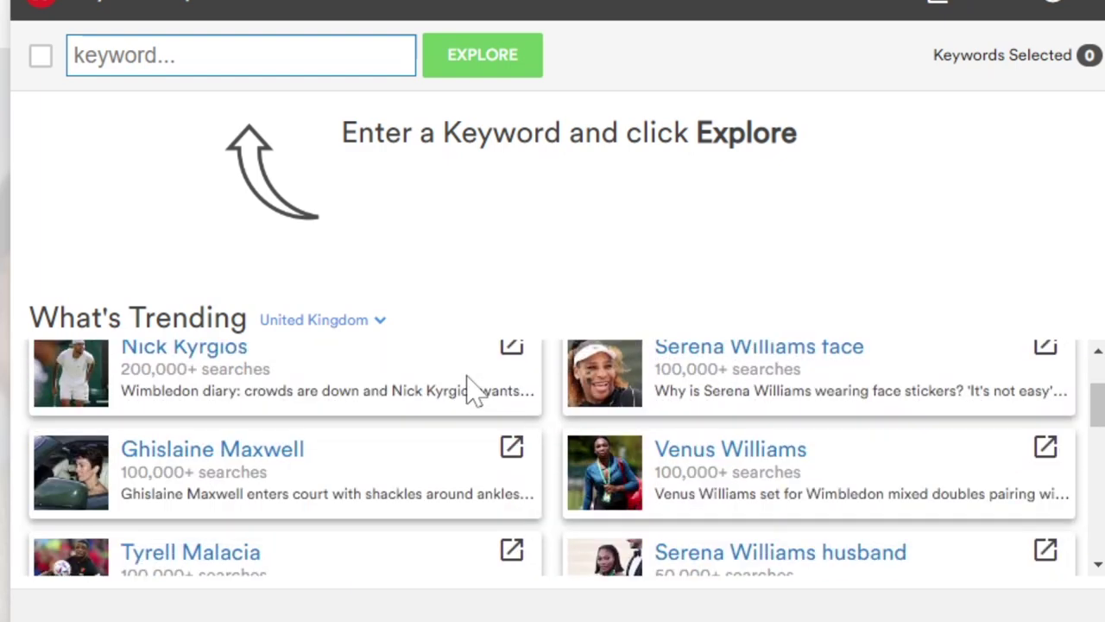
scroll(474, 393, "down", 1)
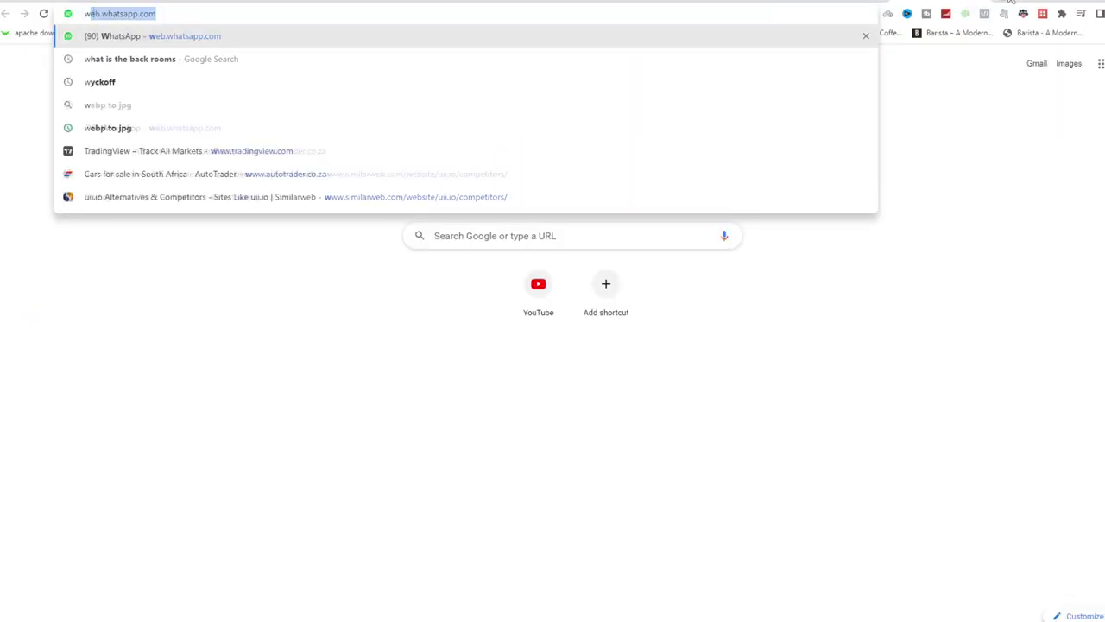
Search Google for 'writesonic' and open the official Writesonic website
type("writesonic")
key("Return")
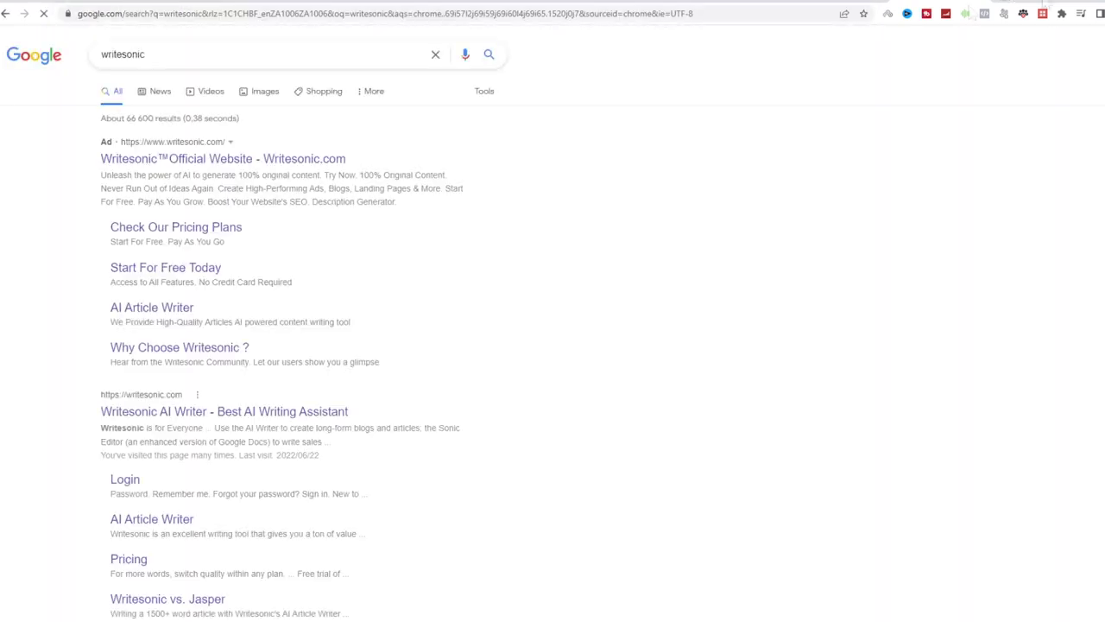
left_click(197, 397)
left_click(233, 420)
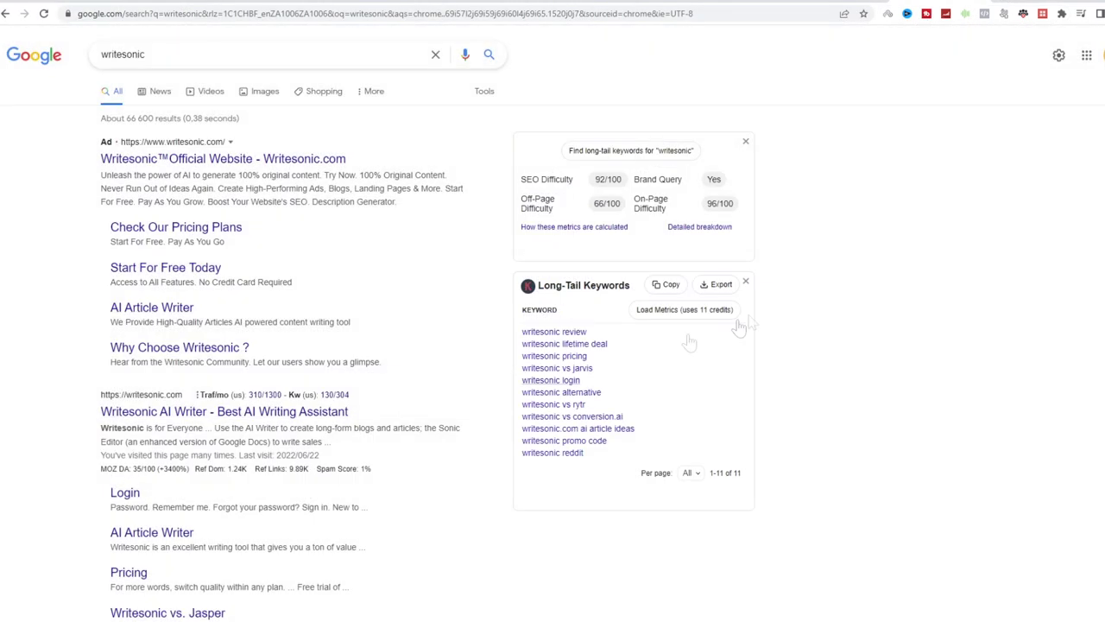
left_click(293, 413)
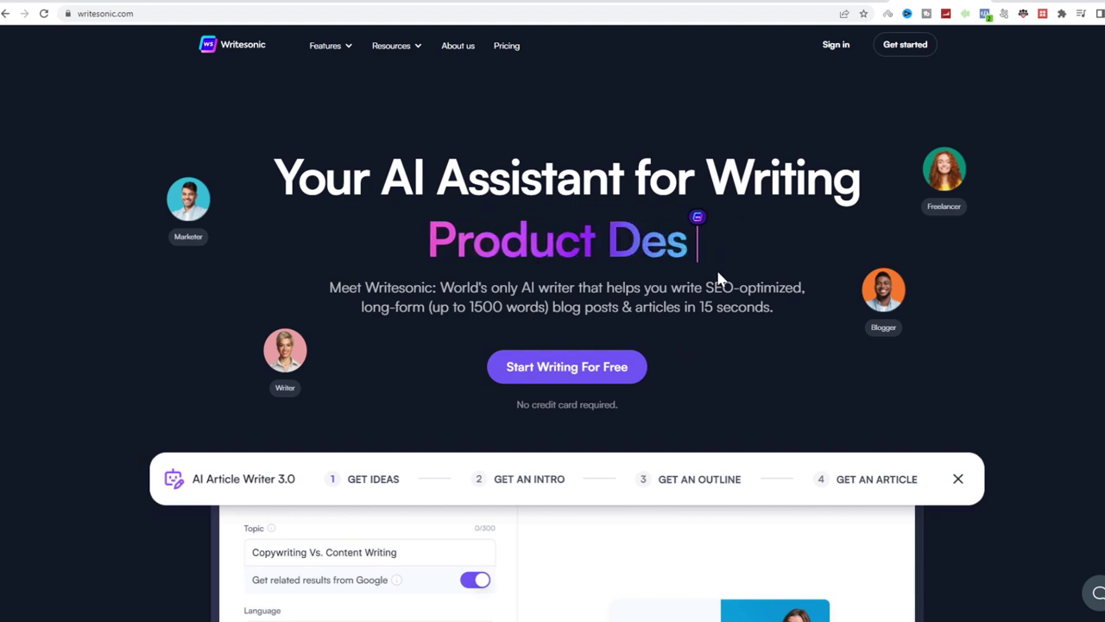
Sign in to Writesonic and start a new AI Article Writer 3.0 article
left_click(835, 48)
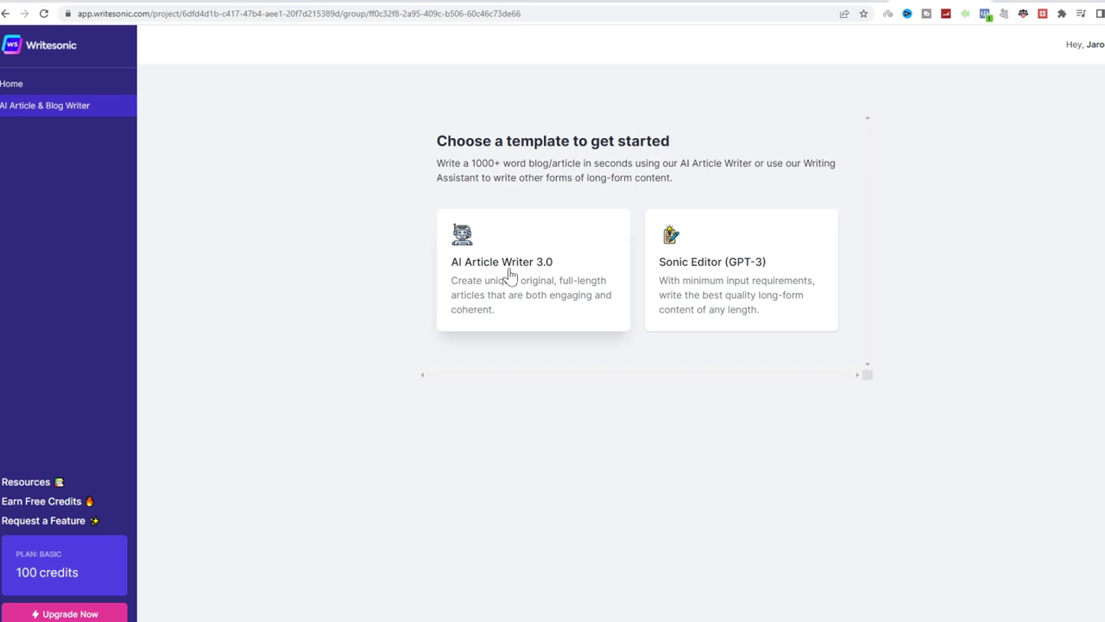
left_click(510, 275)
left_click(140, 164)
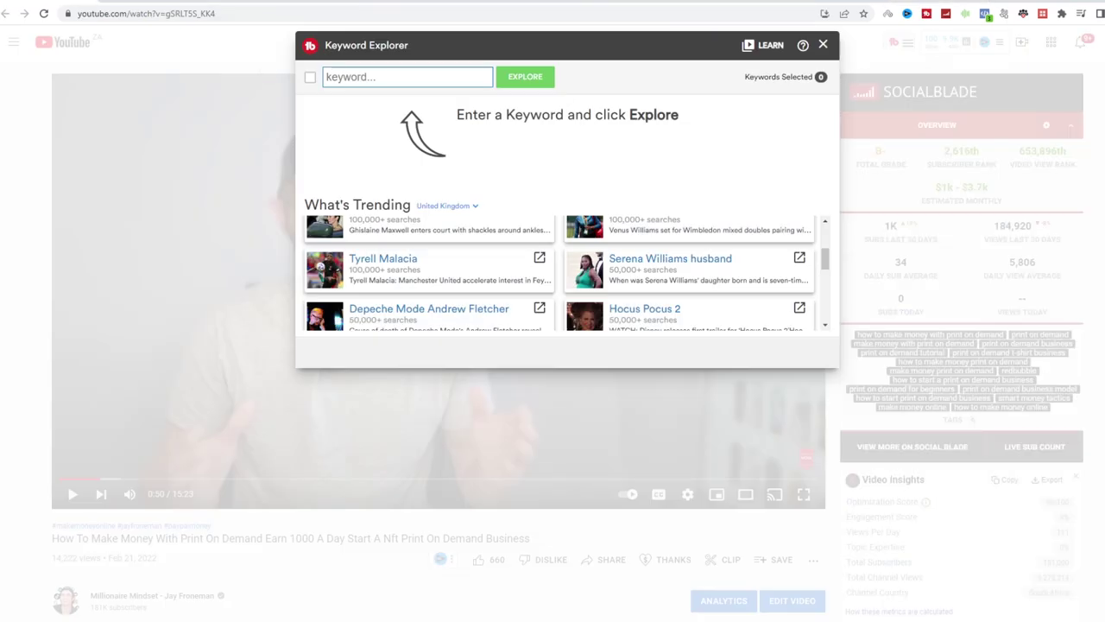
Select 'Serena Williams husband' in TubeBuddy's trending list to copy it
scroll(715, 279, "down", 1)
scroll(715, 279, "up", 1)
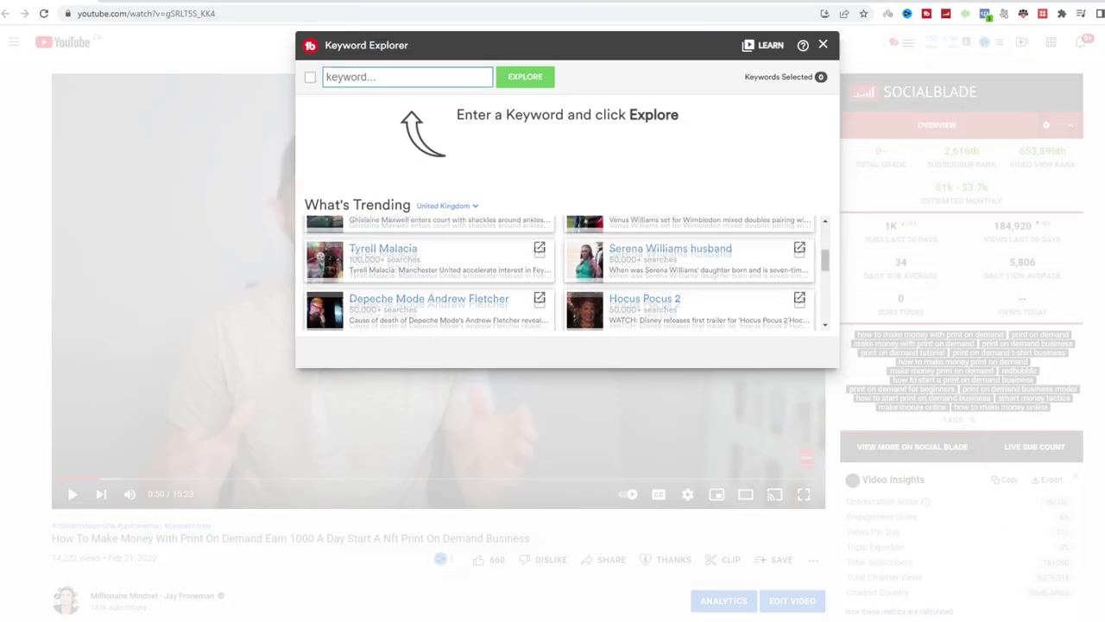
scroll(725, 288, "up", 1)
scroll(727, 287, "down", 1)
left_click_drag(734, 259, 612, 260)
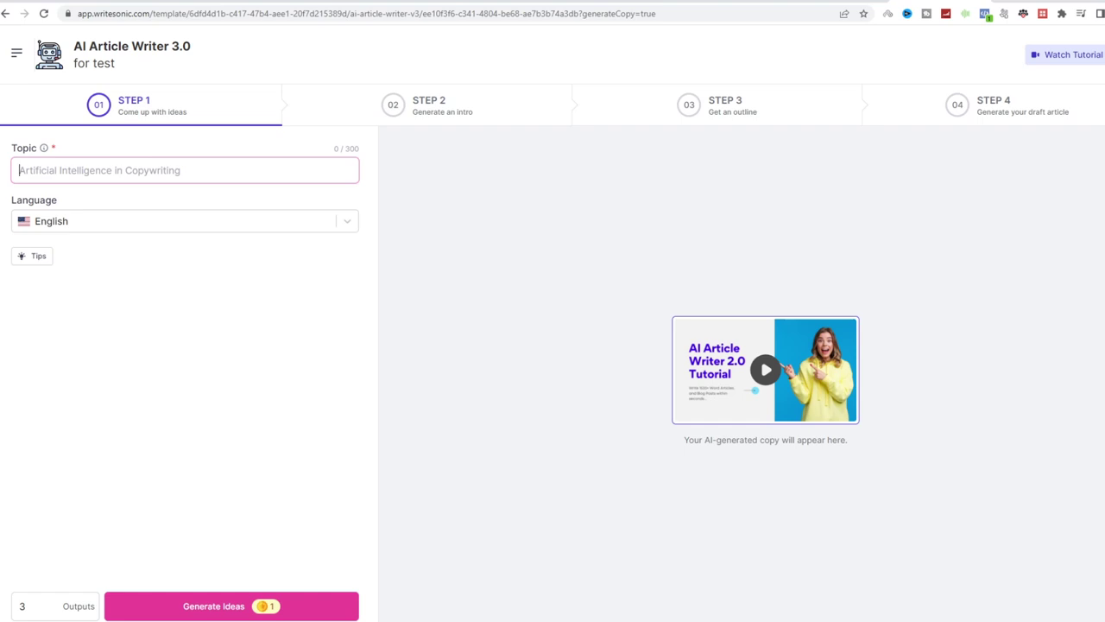
Generate title ideas for 'Serena Williams husband' and pick 'Who Is Serena Williams' Husband?'
type("Serena Williams husband")
left_click(221, 602)
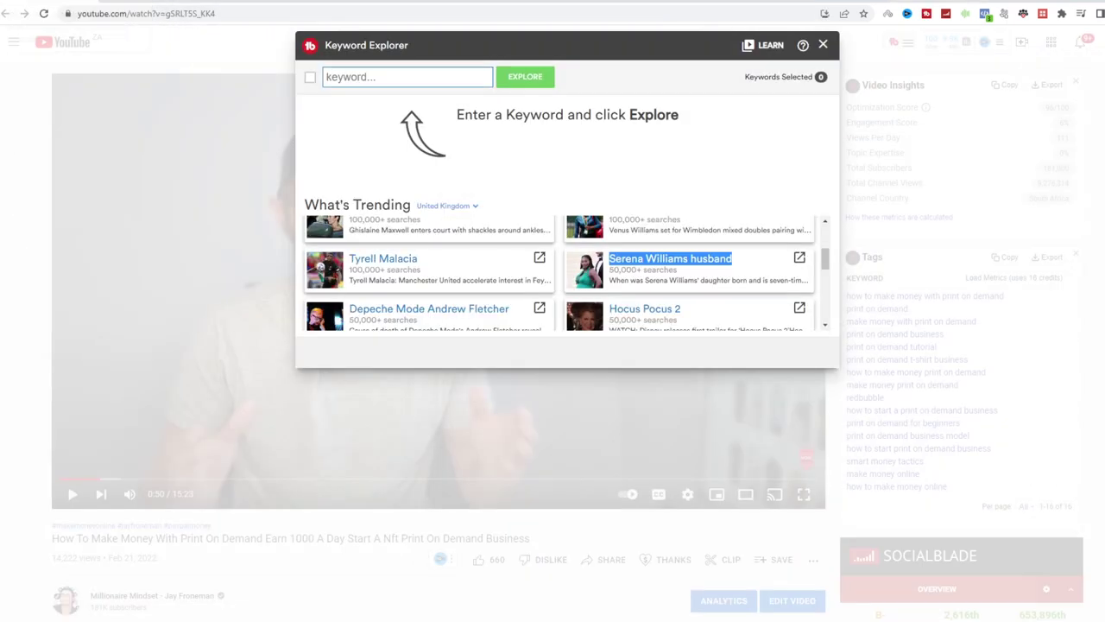
mouse_move(679, 270)
left_mouse_down()
mouse_move(613, 278)
mouse_move(851, 144)
left_mouse_up()
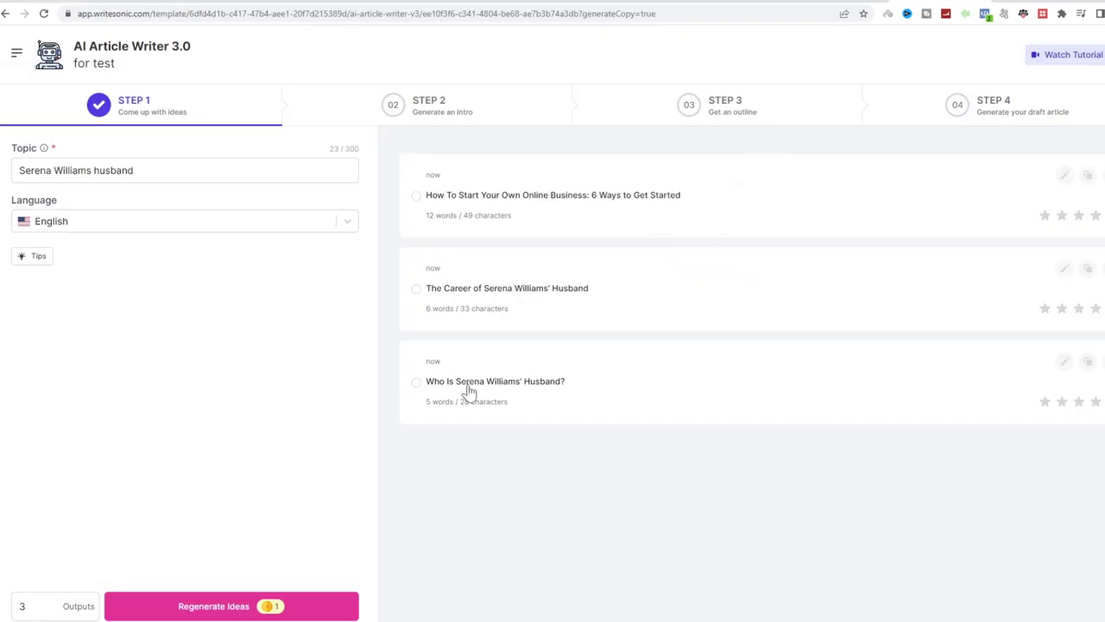
left_click(566, 381)
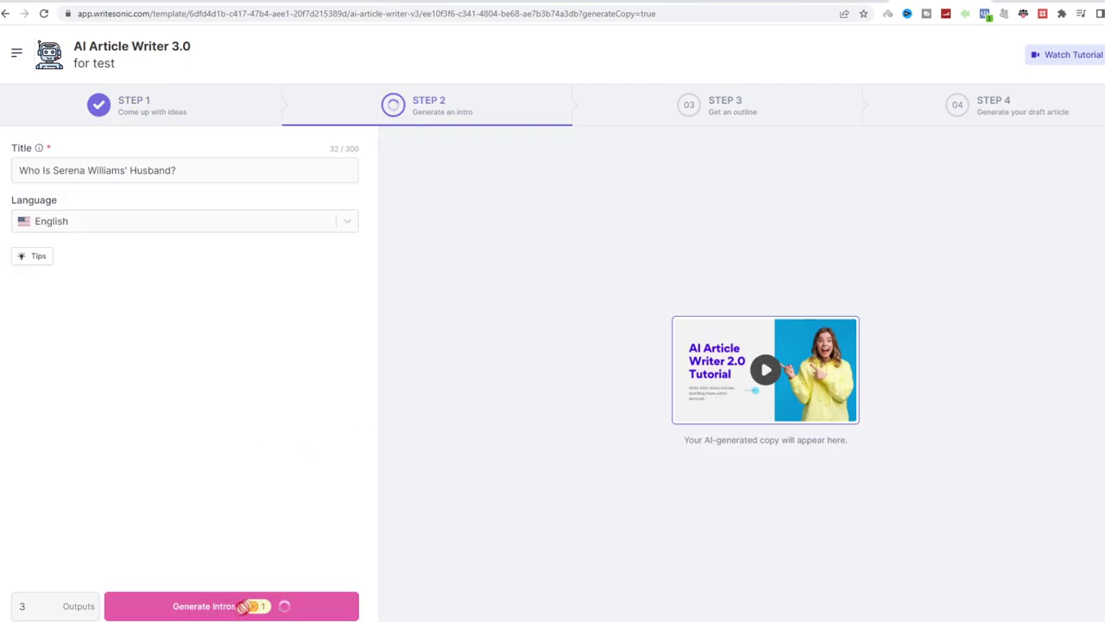
Generate intros and choose the second, then choose the first seven-section outline
left_click(241, 605)
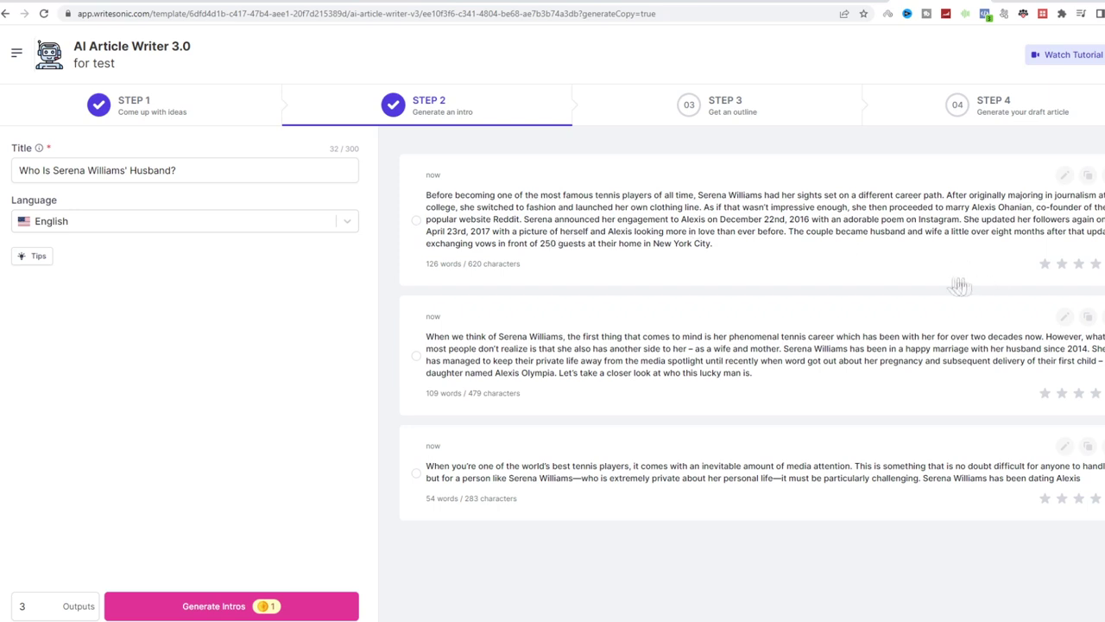
left_click(505, 363)
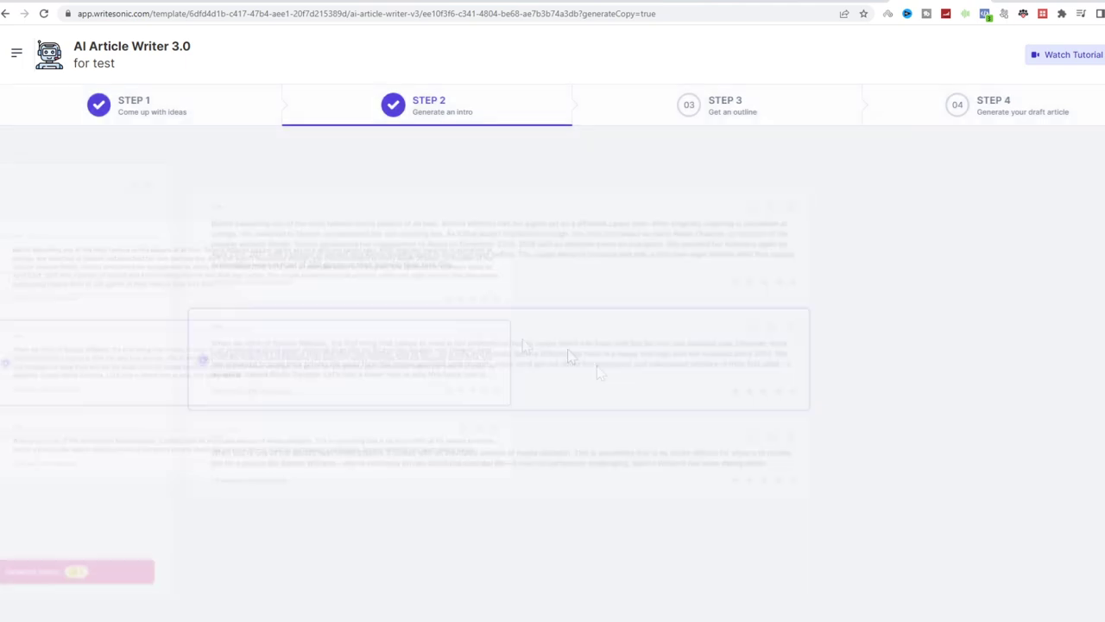
left_click(207, 605)
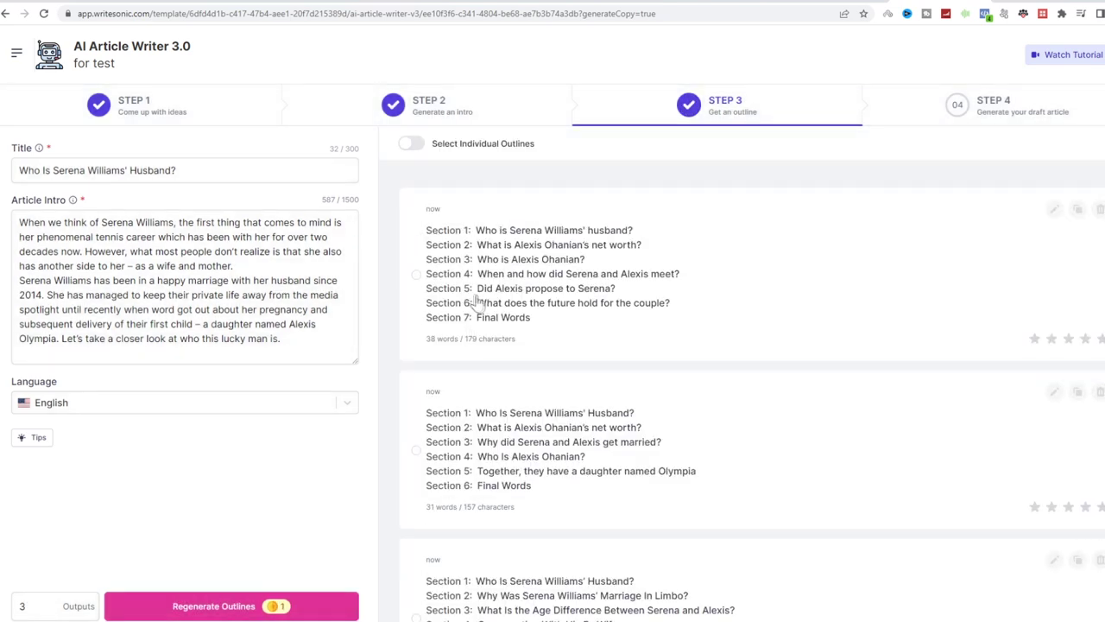
scroll(626, 354, "down", 1)
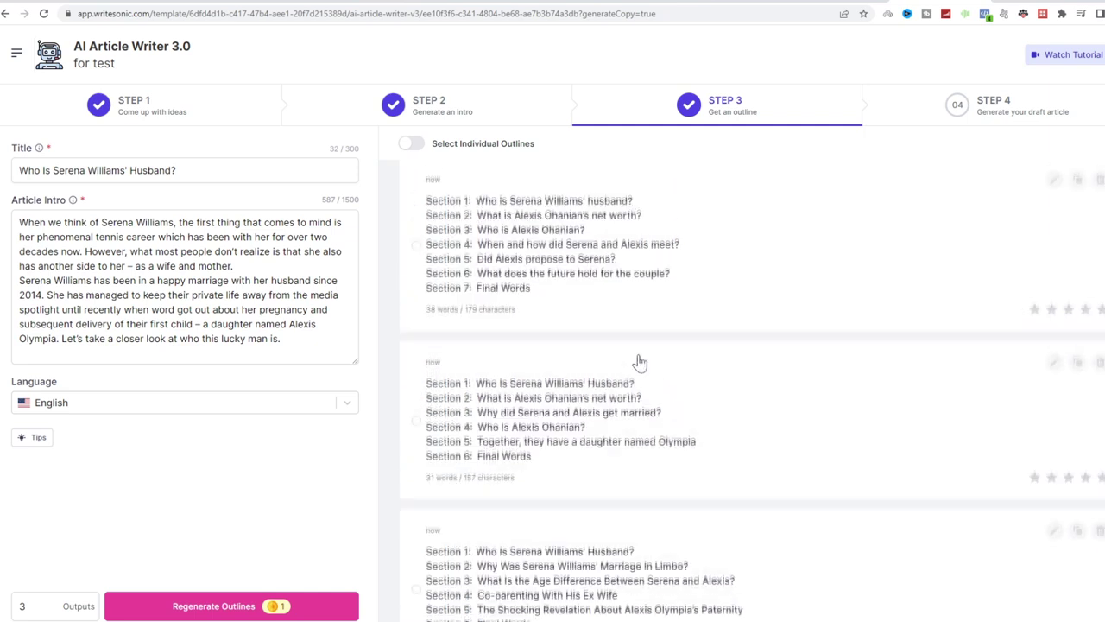
left_click(449, 245)
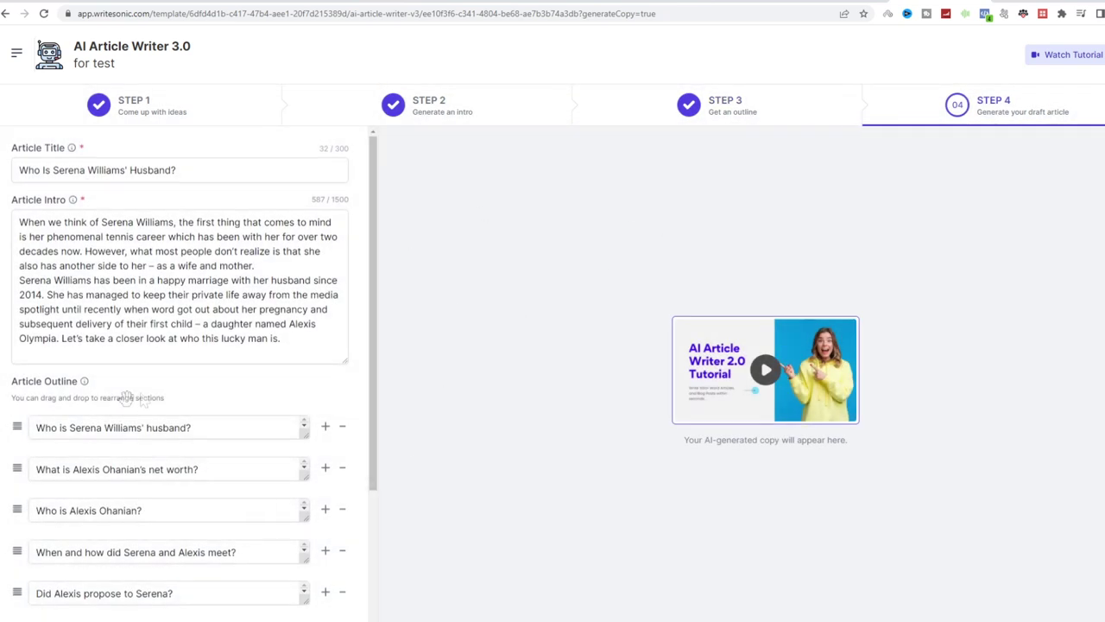
Write the full article from the chosen outline and select its title to copy
scroll(127, 397, "down", 3)
left_click(160, 602)
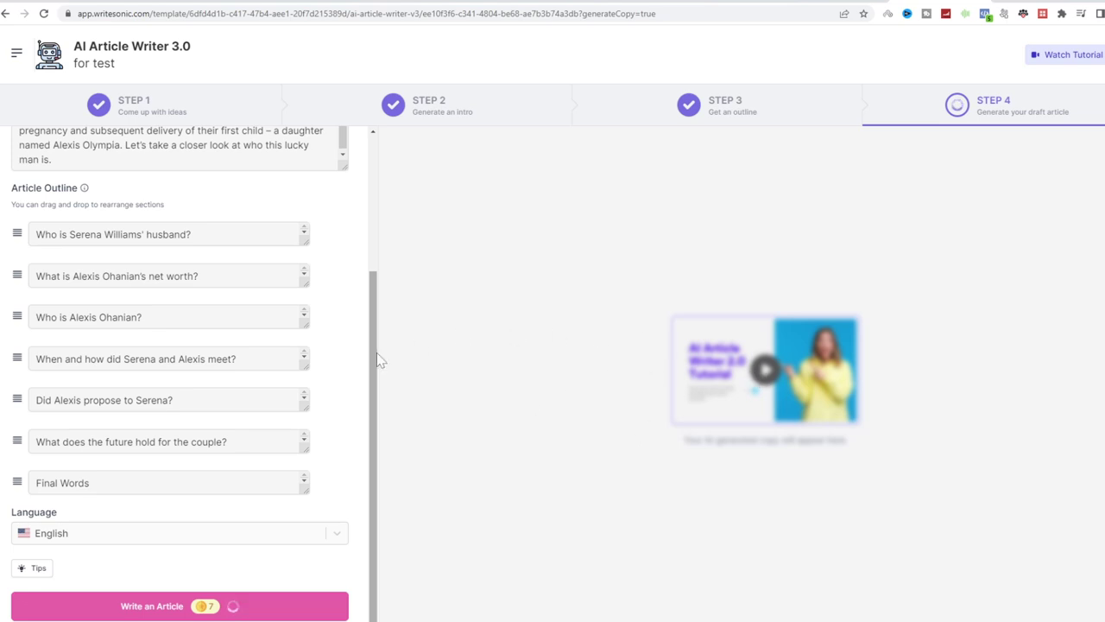
scroll(378, 363, "up", 3)
left_click_drag(186, 169, 3, 152)
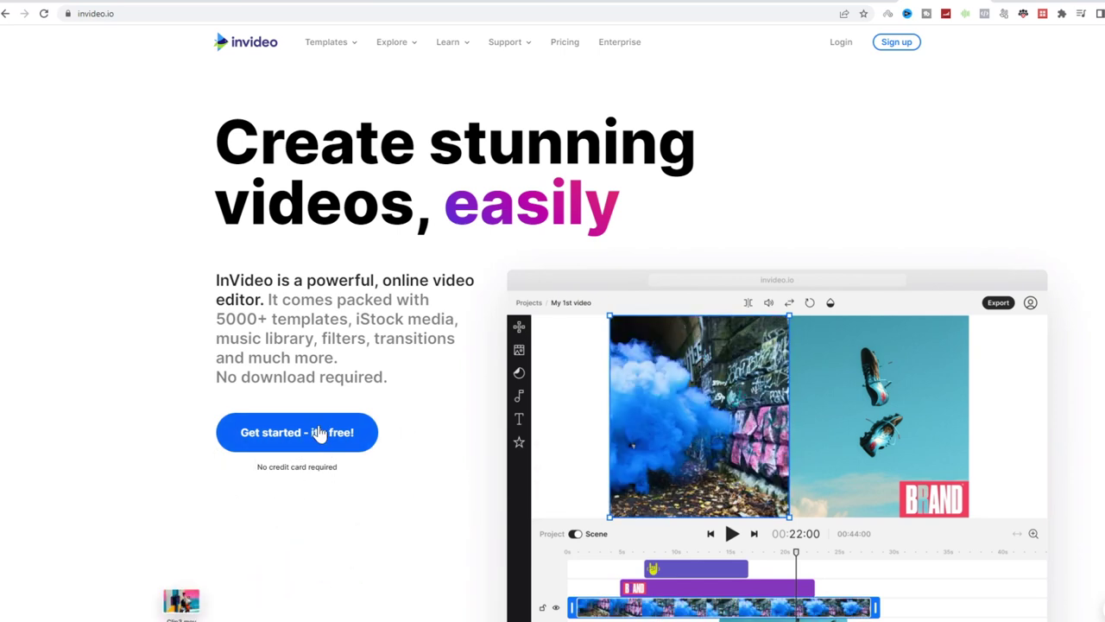
Log in to InVideo with Google and choose Text to Video to see story templates
left_click(842, 45)
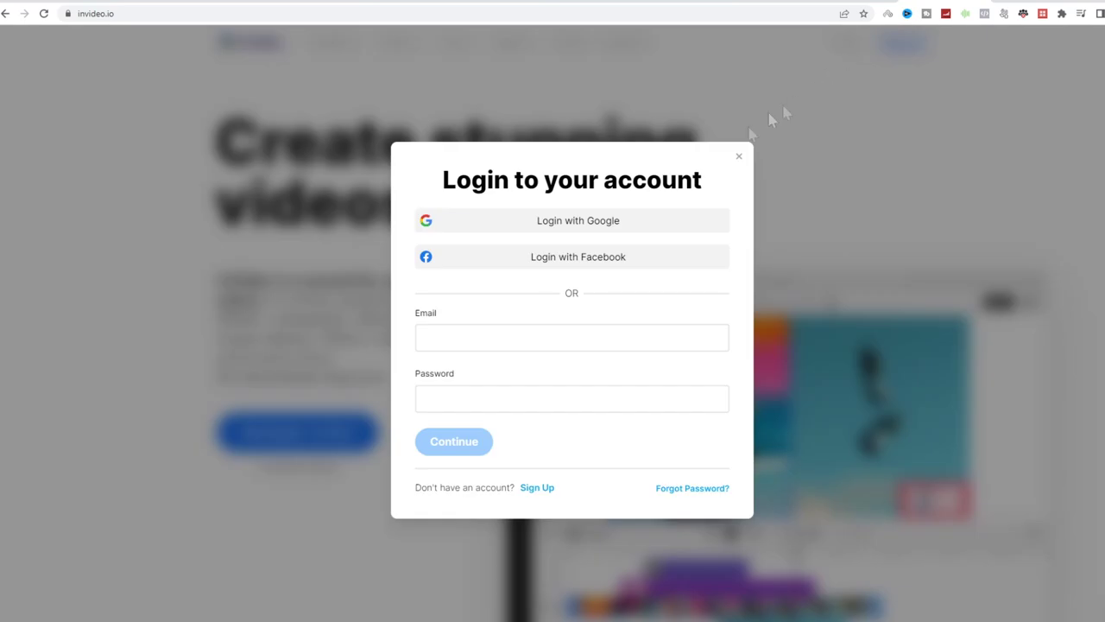
left_click(594, 231)
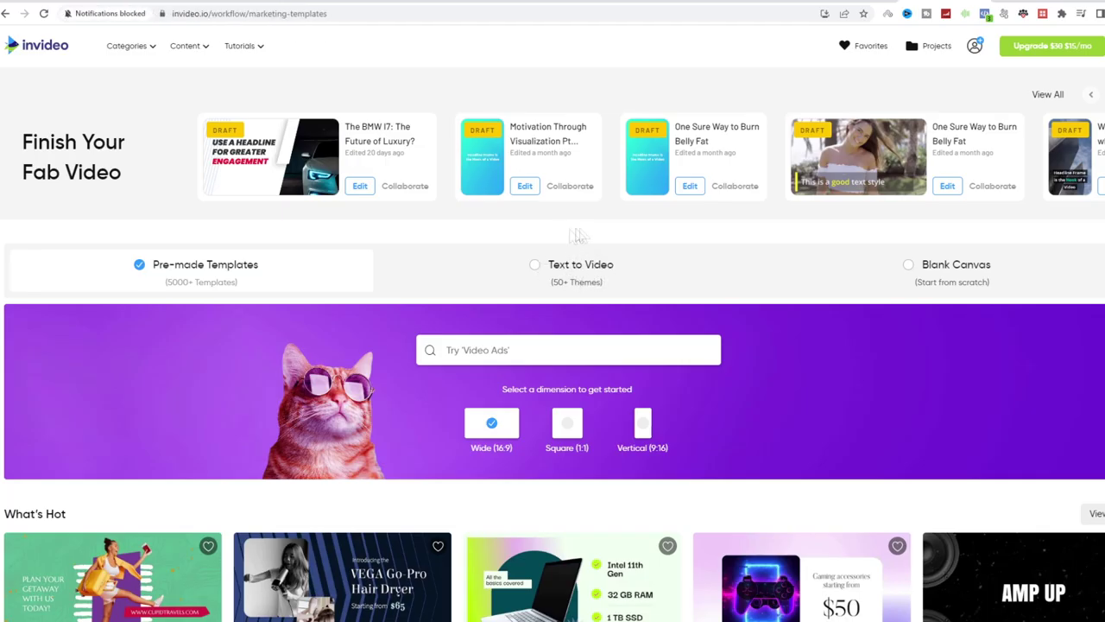
left_click(570, 278)
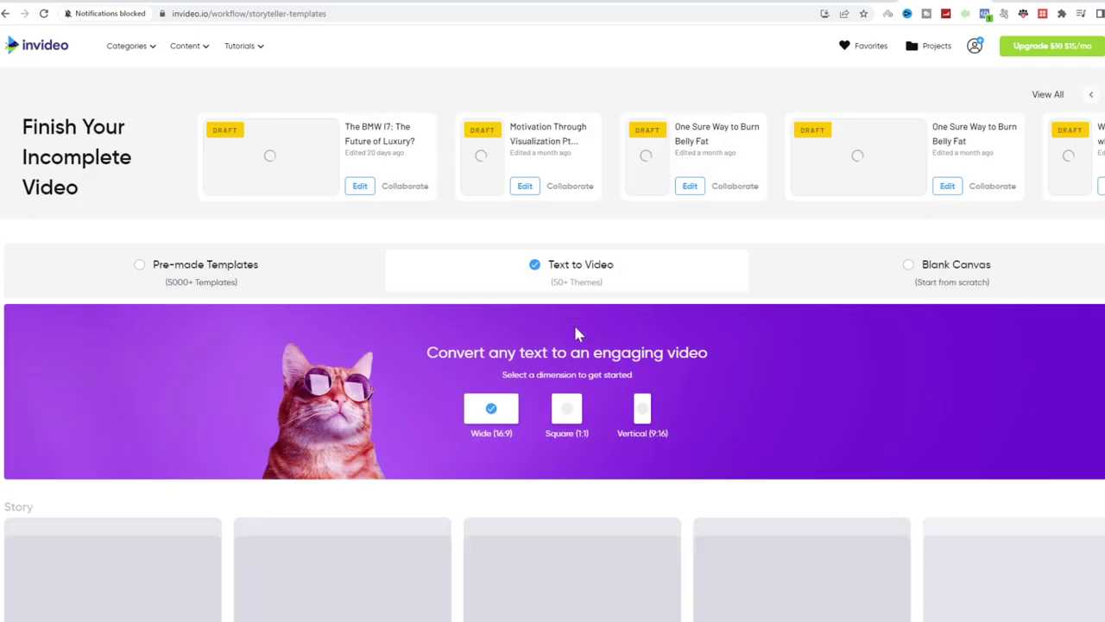
scroll(558, 298, "down", 3)
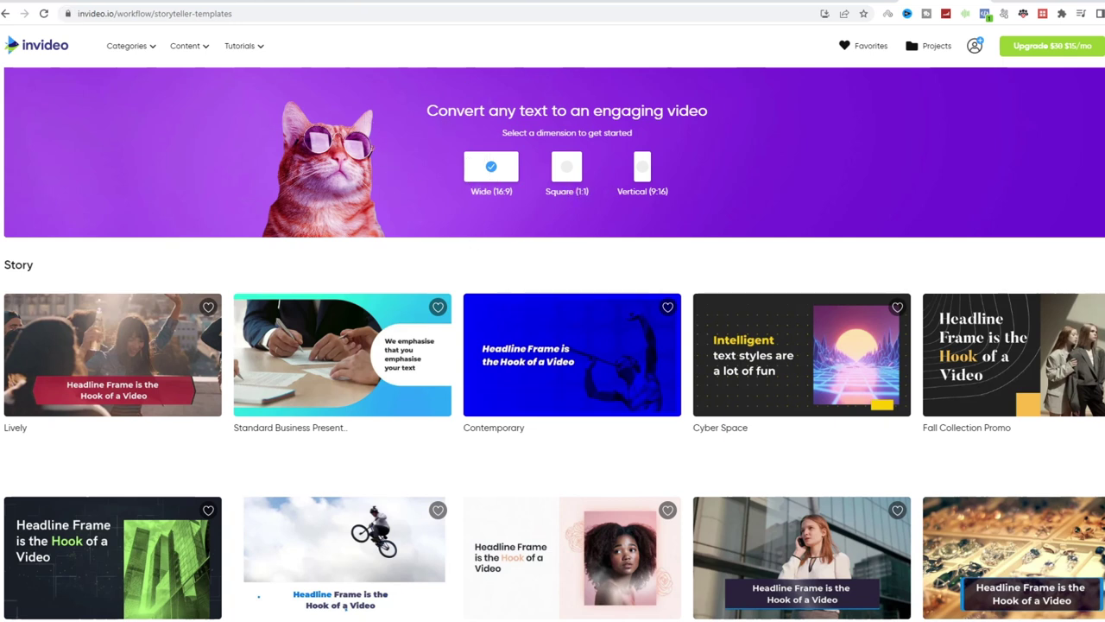
Choose the Vertical 9:16 format and start a project from the Swift template
left_click(644, 171)
scroll(639, 311, "down", 1)
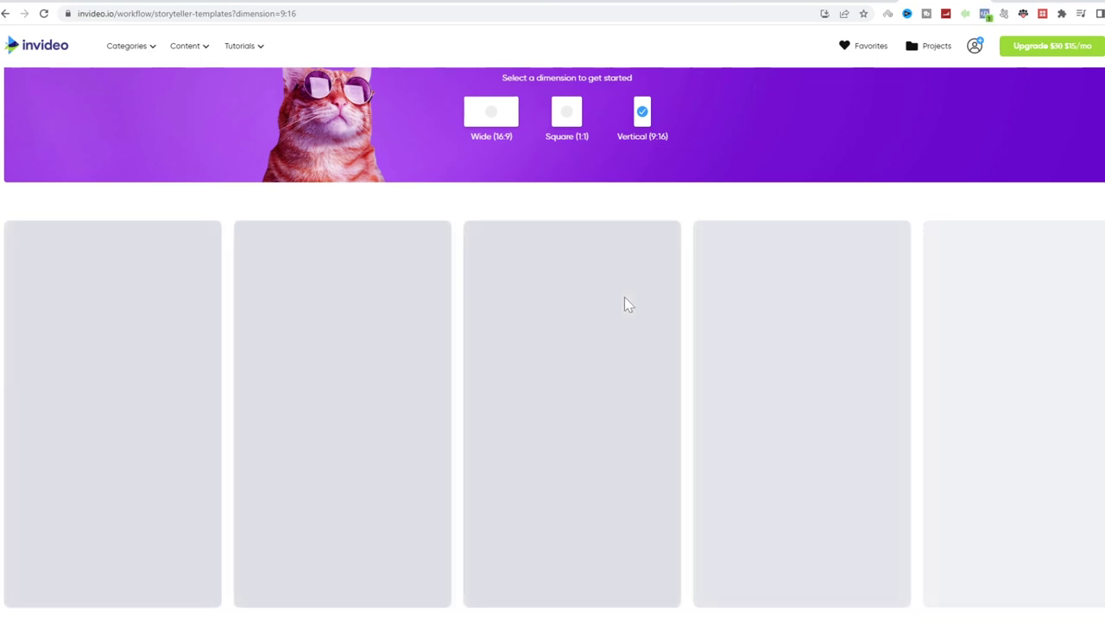
scroll(256, 383, "down", 1)
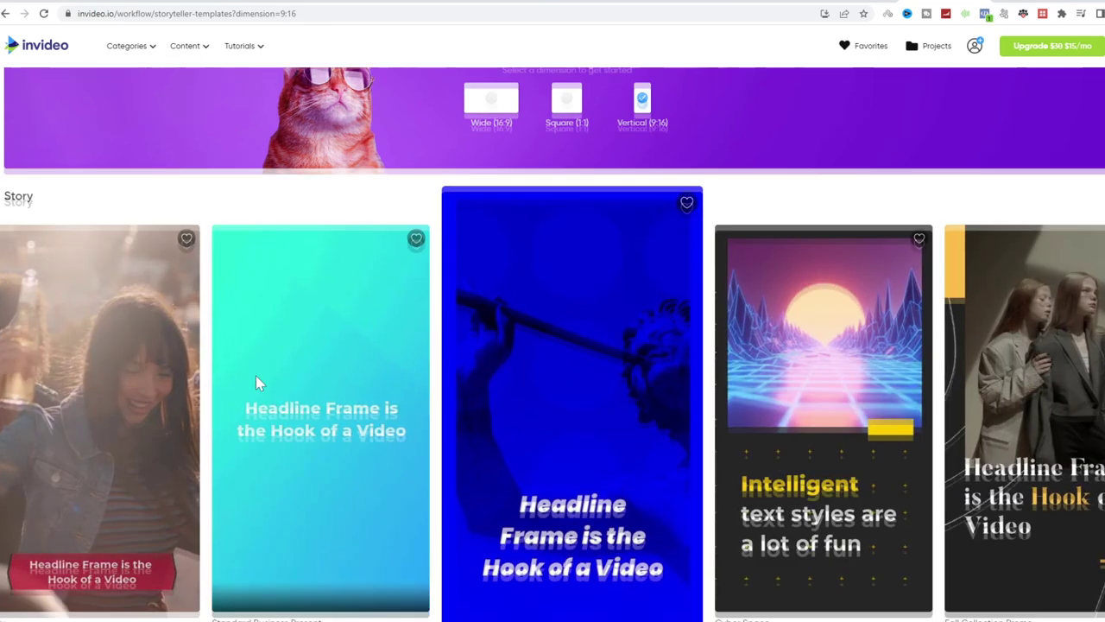
scroll(256, 383, "down", 1)
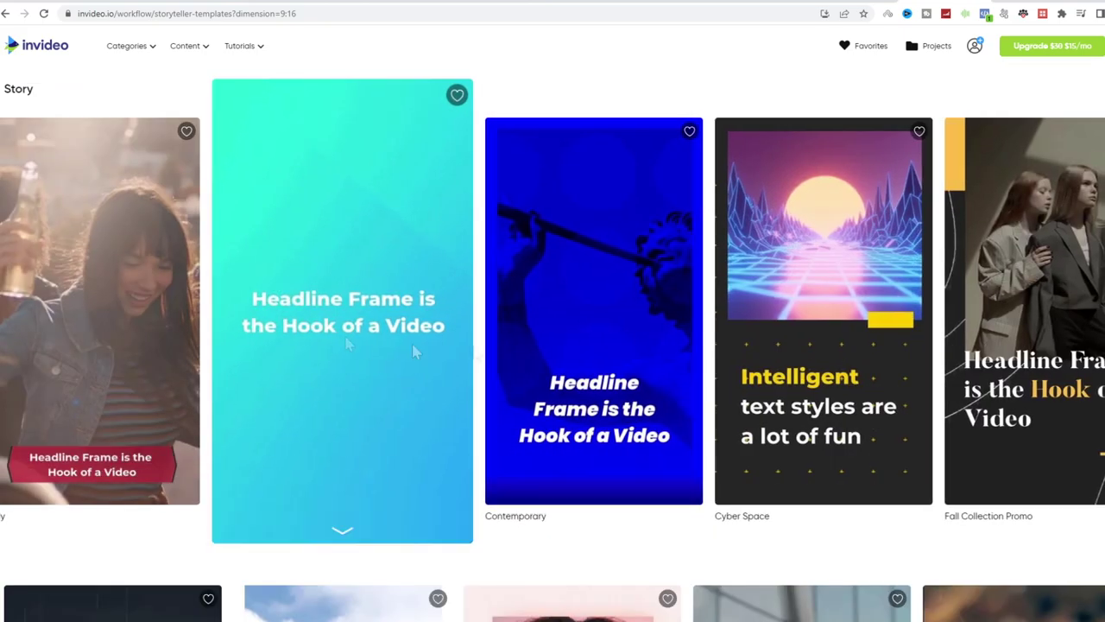
scroll(484, 359, "down", 2)
scroll(570, 371, "down", 3)
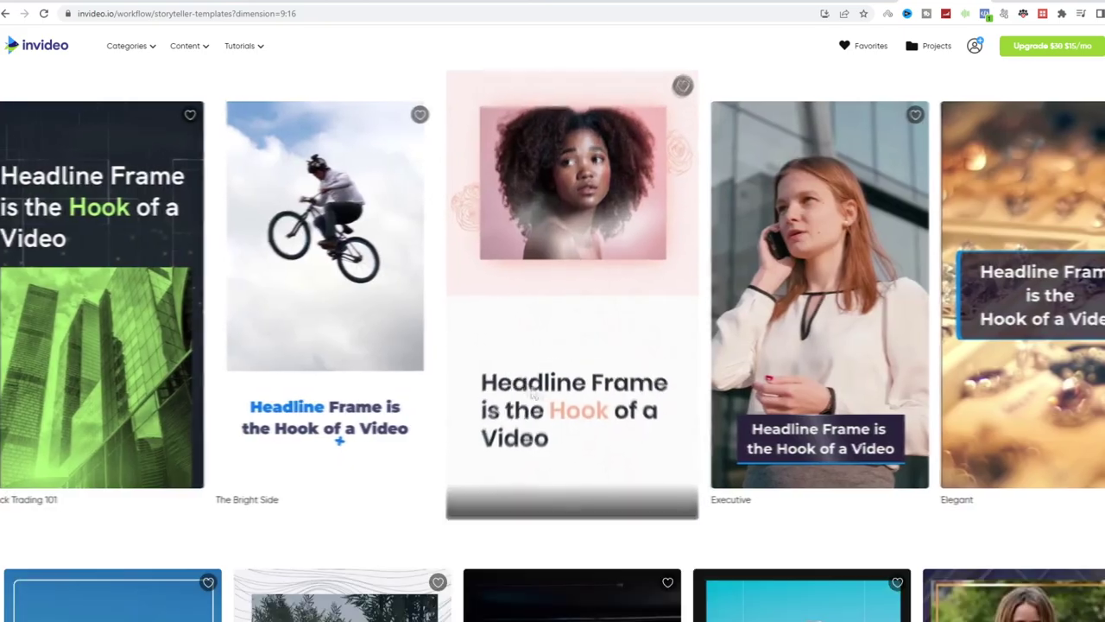
scroll(523, 389, "down", 5)
scroll(509, 382, "down", 2)
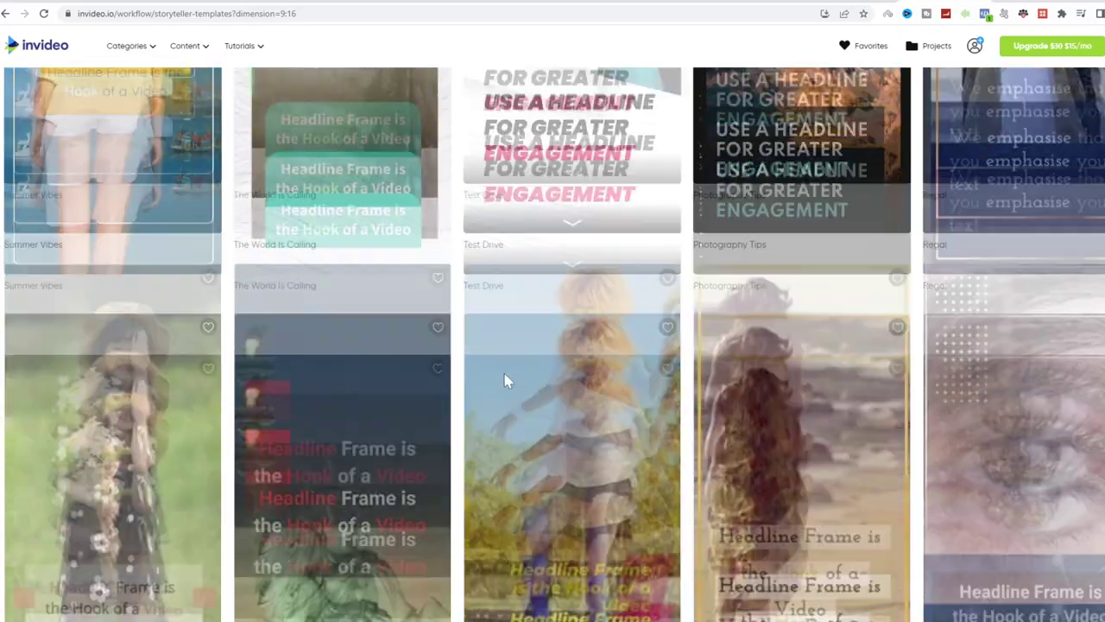
scroll(506, 377, "down", 3)
scroll(508, 380, "down", 5)
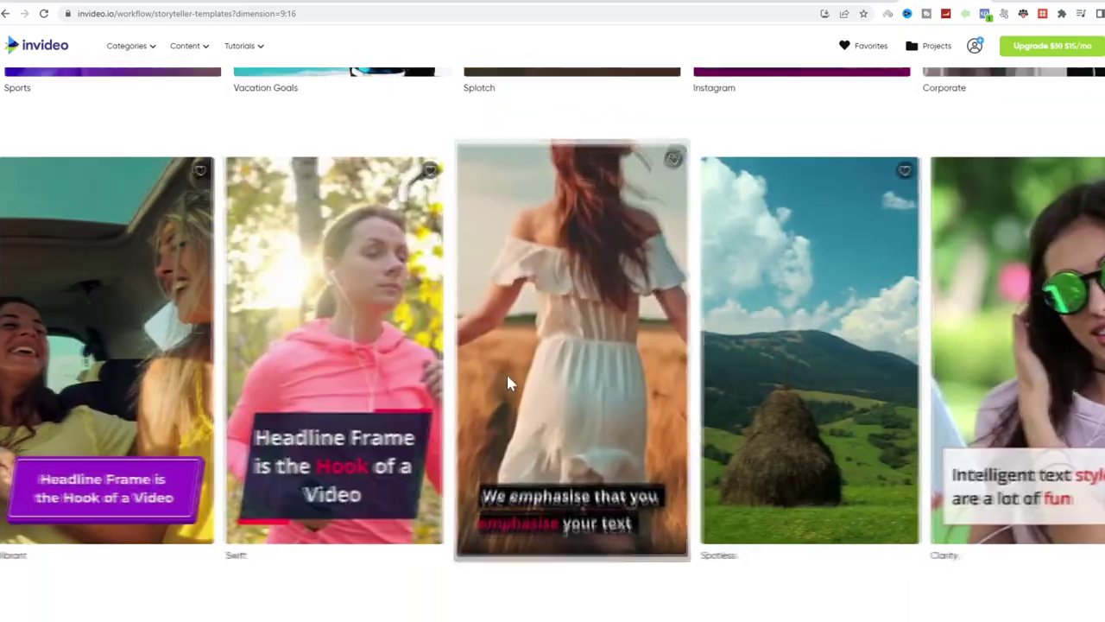
scroll(507, 382, "down", 1)
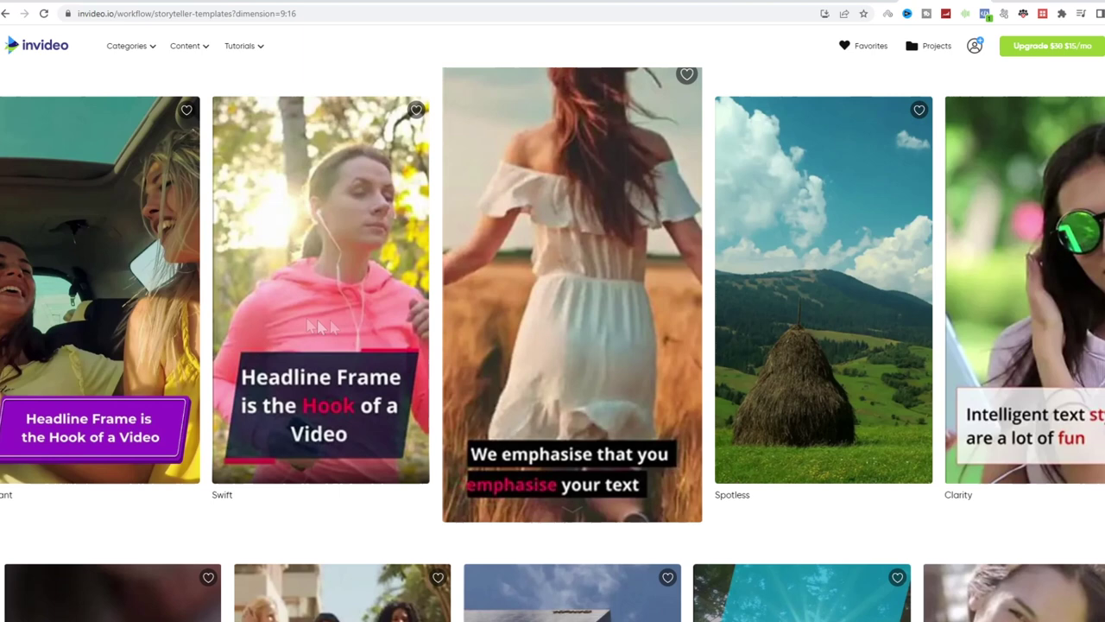
left_click(380, 238)
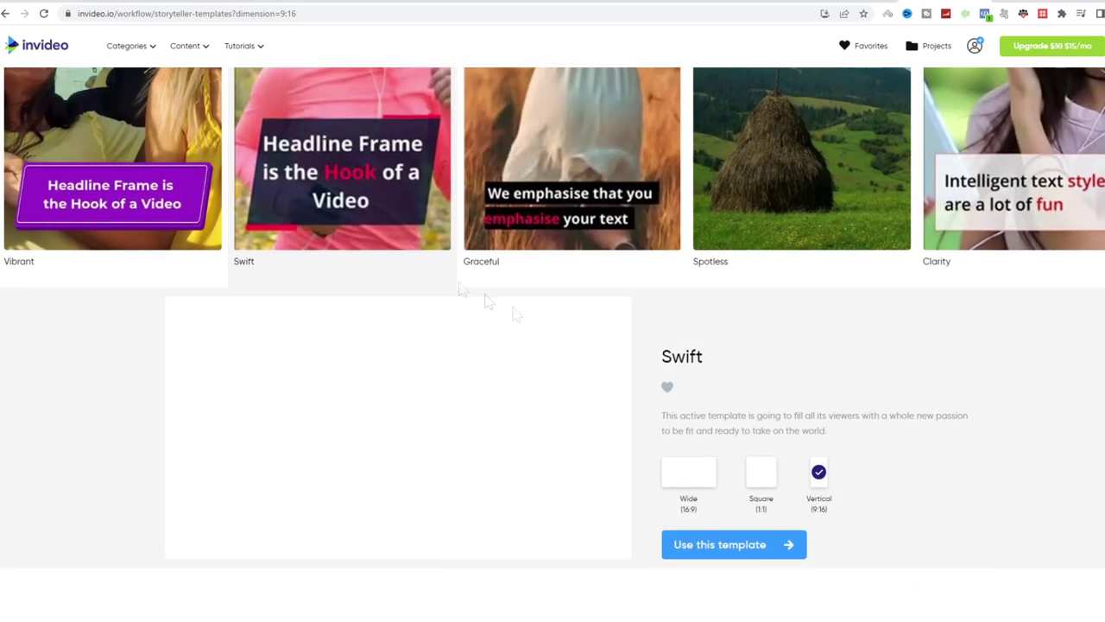
left_click(756, 554)
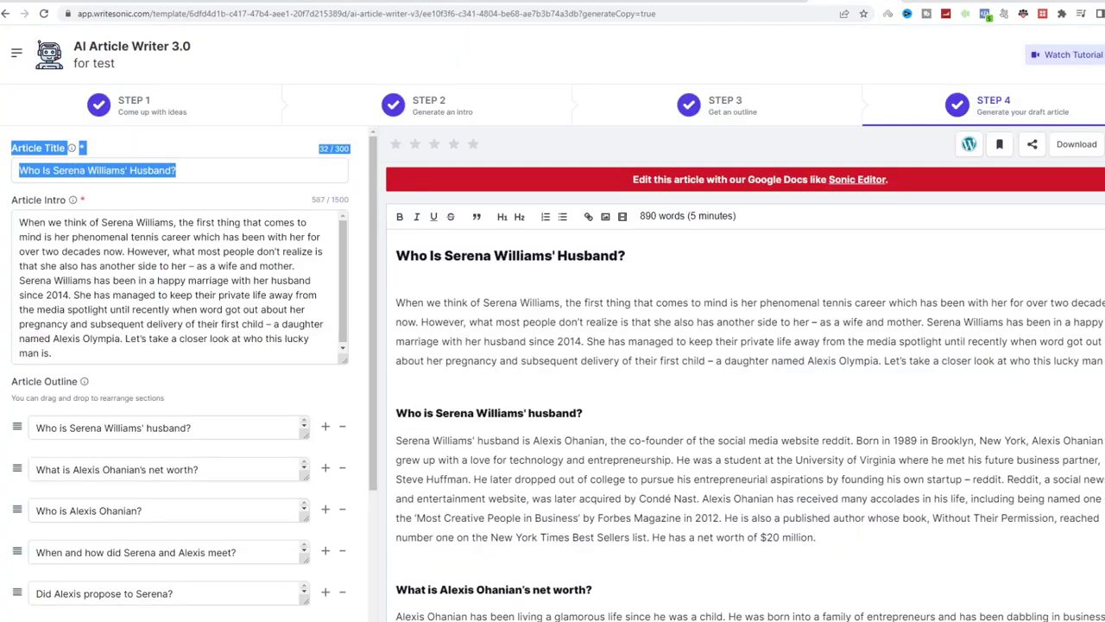
Paste the Writesonic article title as the InVideo headline and select the full article text
left_click_drag(177, 170, 183, 162)
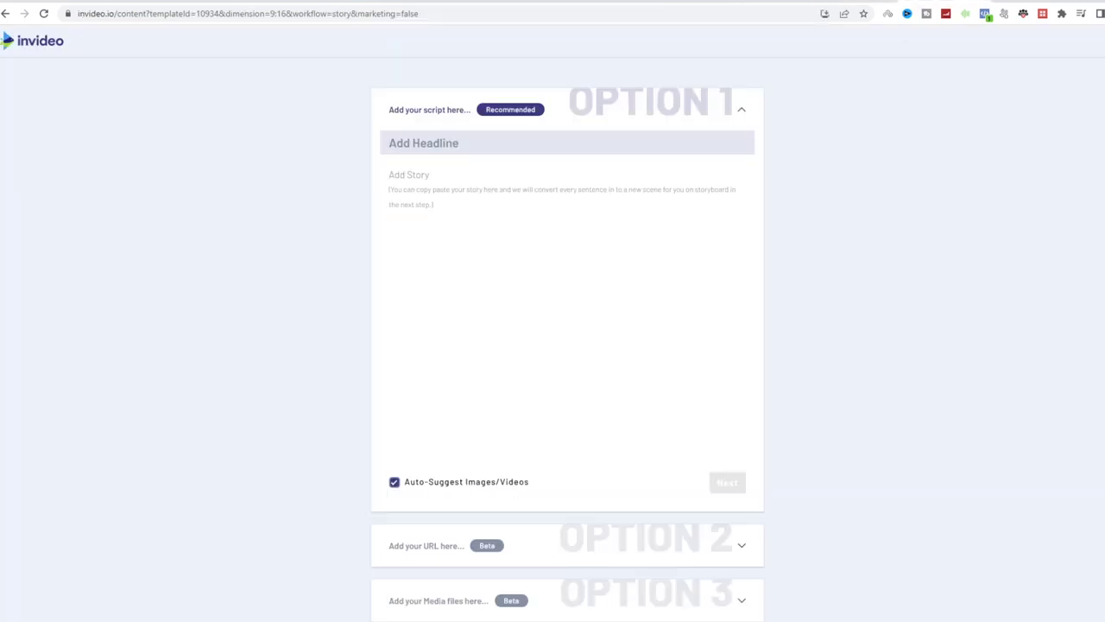
type("Who Is Serena Williams' Husband?")
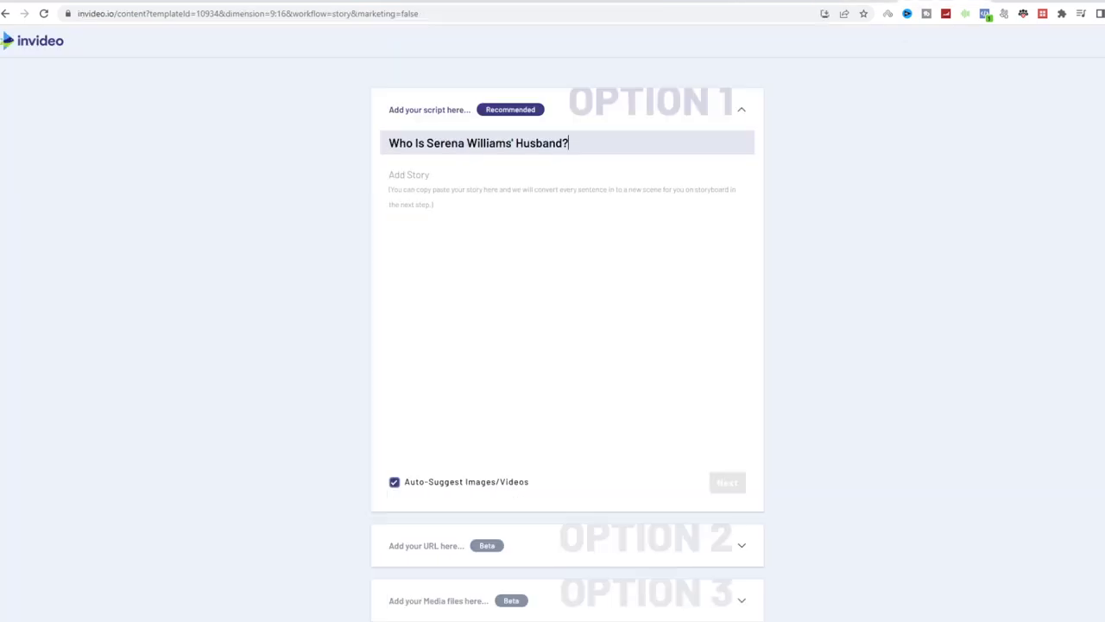
left_click(397, 256)
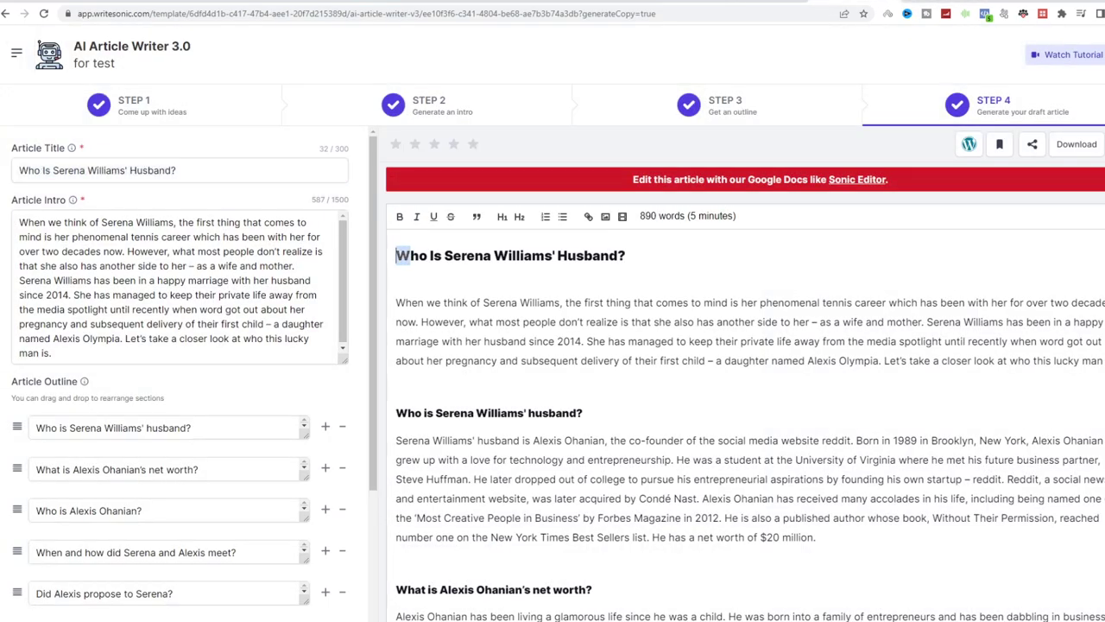
key("ctrl+a")
scroll(750, 372, "down", 5)
scroll(750, 371, "down", 5)
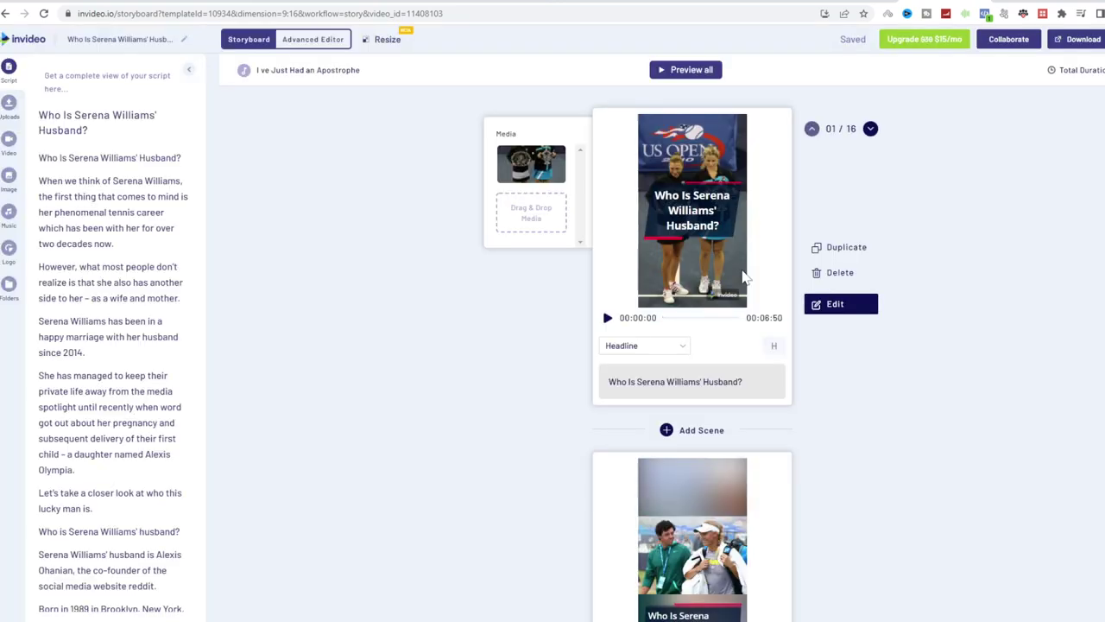
scroll(750, 278, "down", 2)
scroll(768, 255, "down", 2)
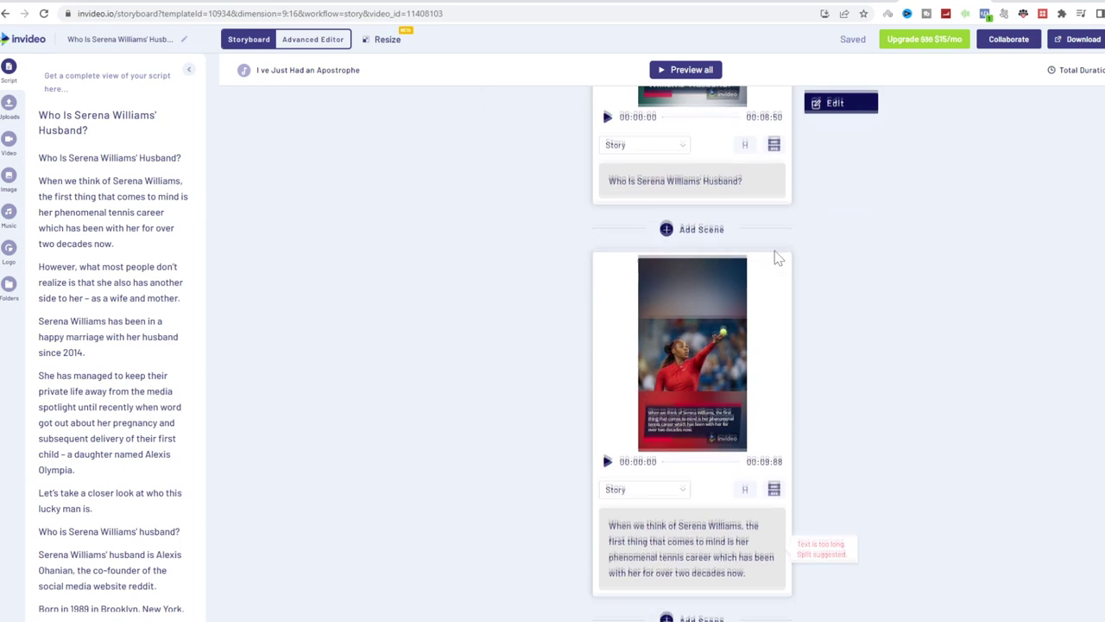
scroll(816, 234, "down", 1)
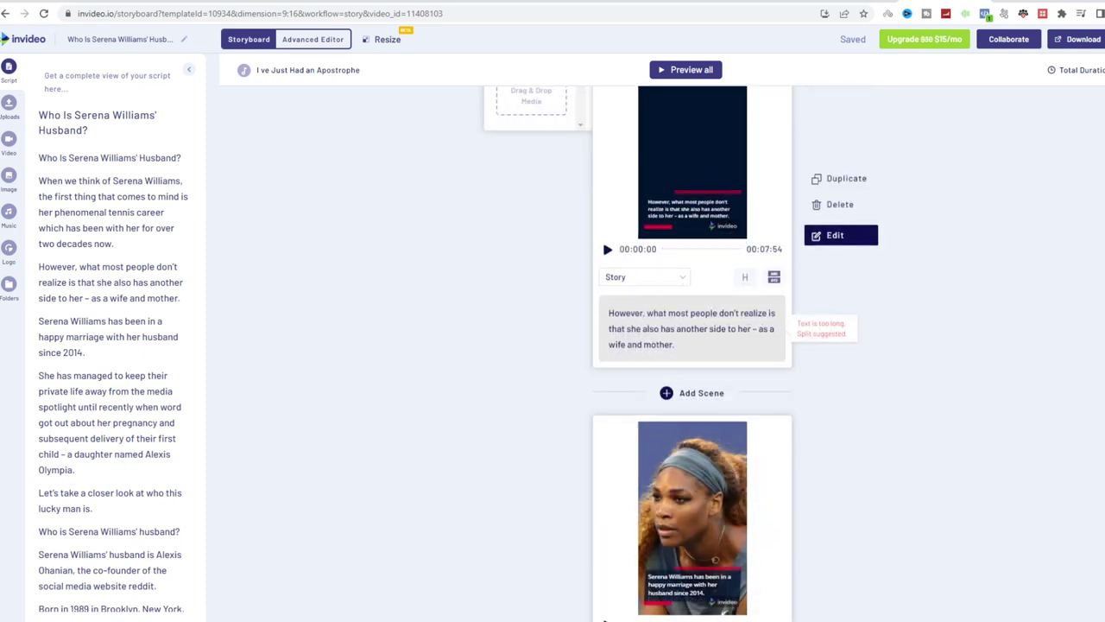
scroll(824, 313, "up", 3)
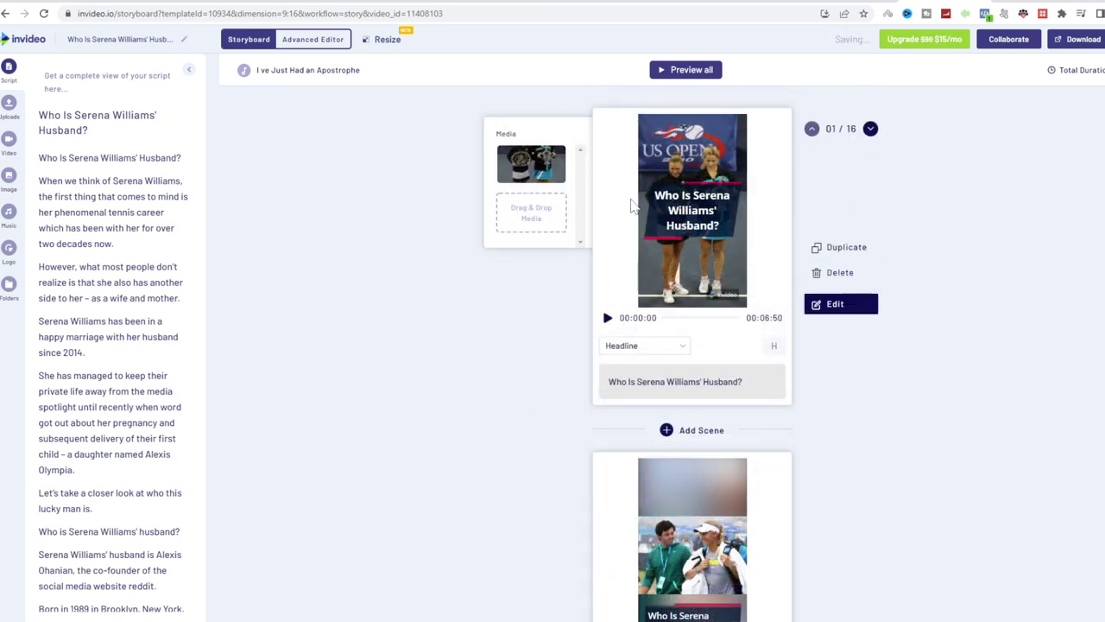
scroll(631, 204, "down", 1)
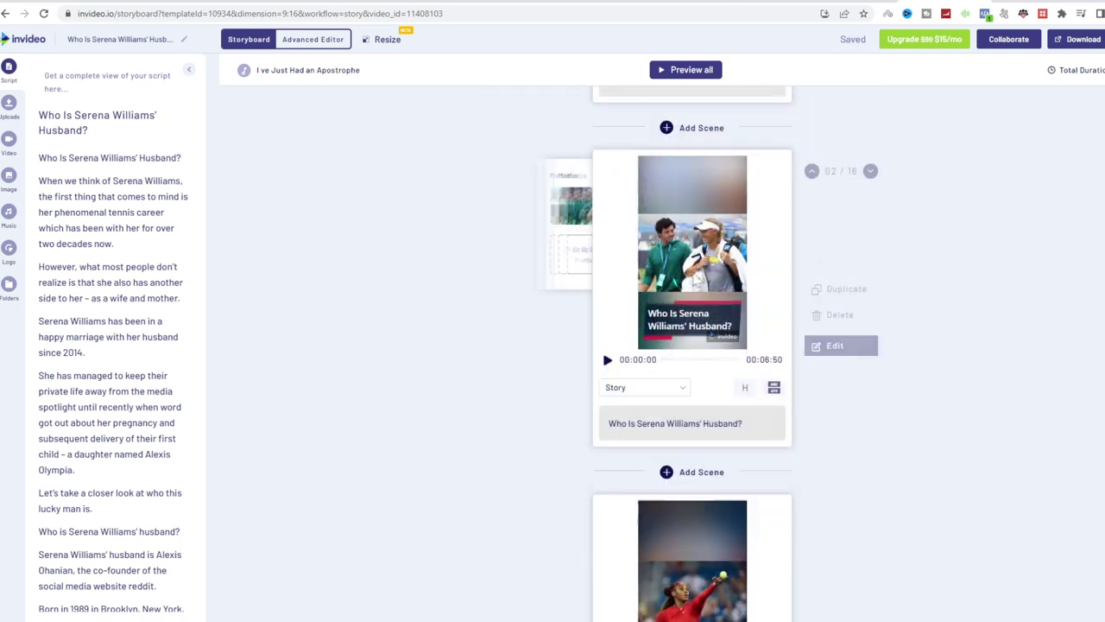
scroll(615, 285, "down", 1)
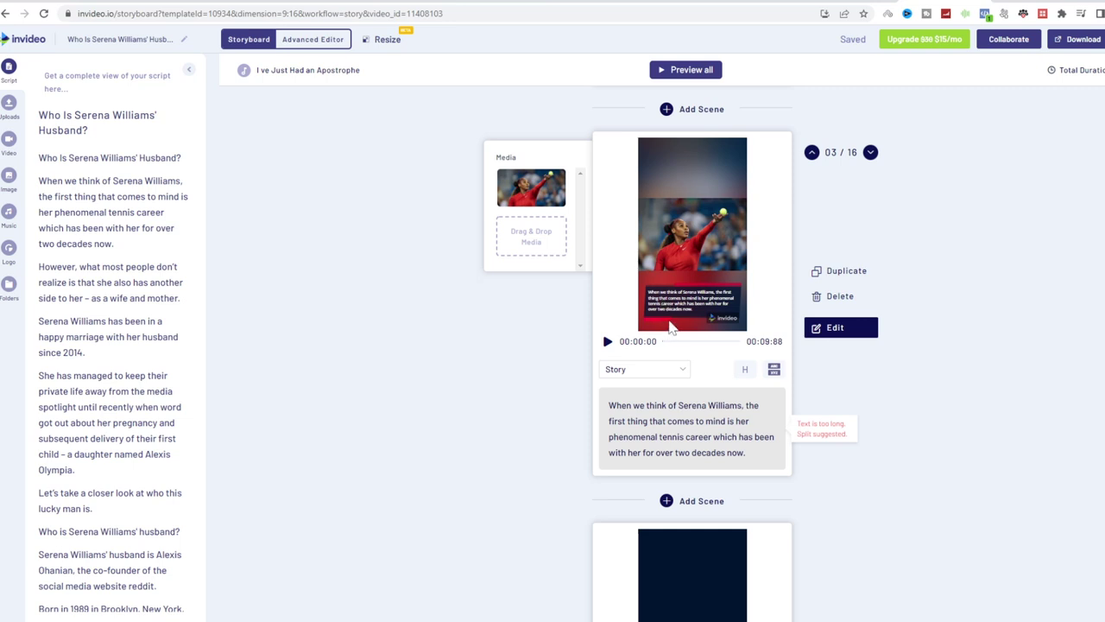
scroll(672, 327, "down", 1)
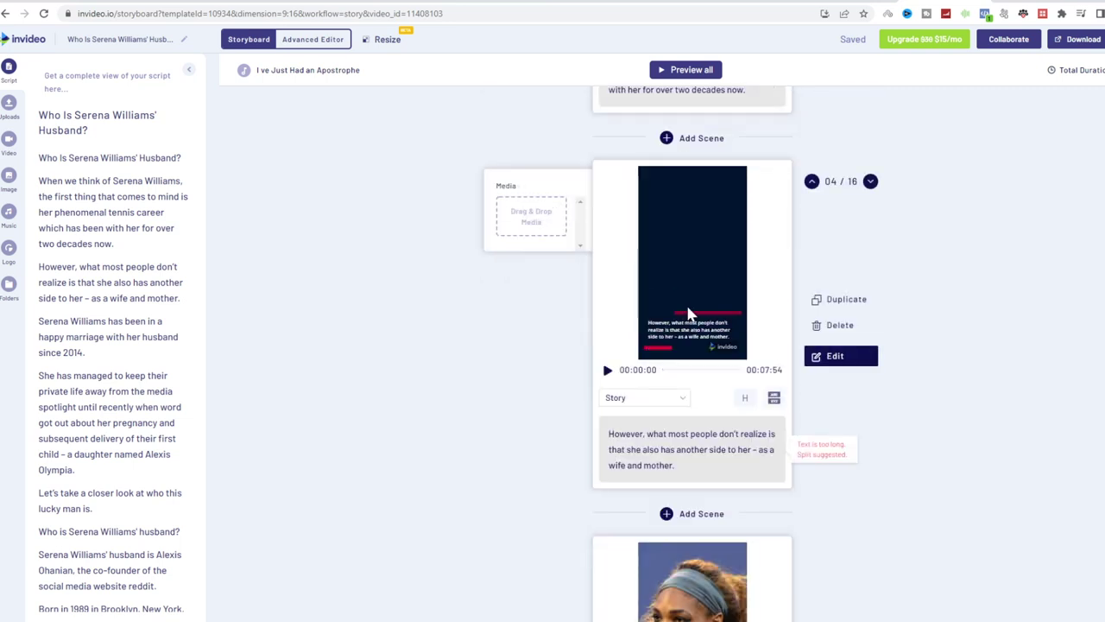
scroll(688, 313, "down", 1)
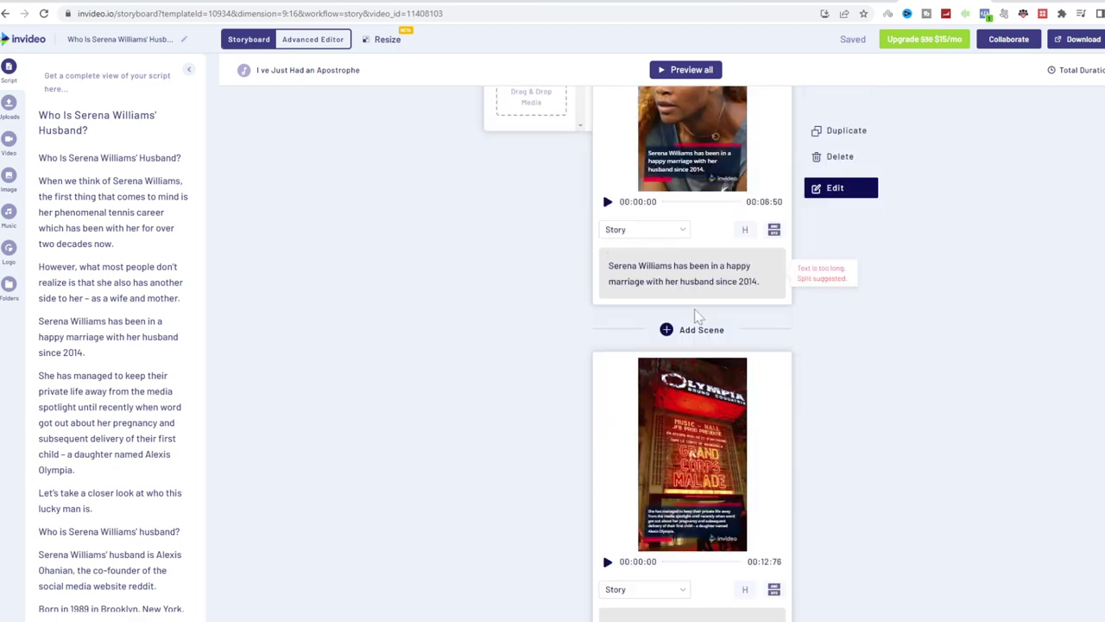
scroll(701, 225, "down", 1)
scroll(703, 248, "down", 1)
scroll(726, 311, "down", 1)
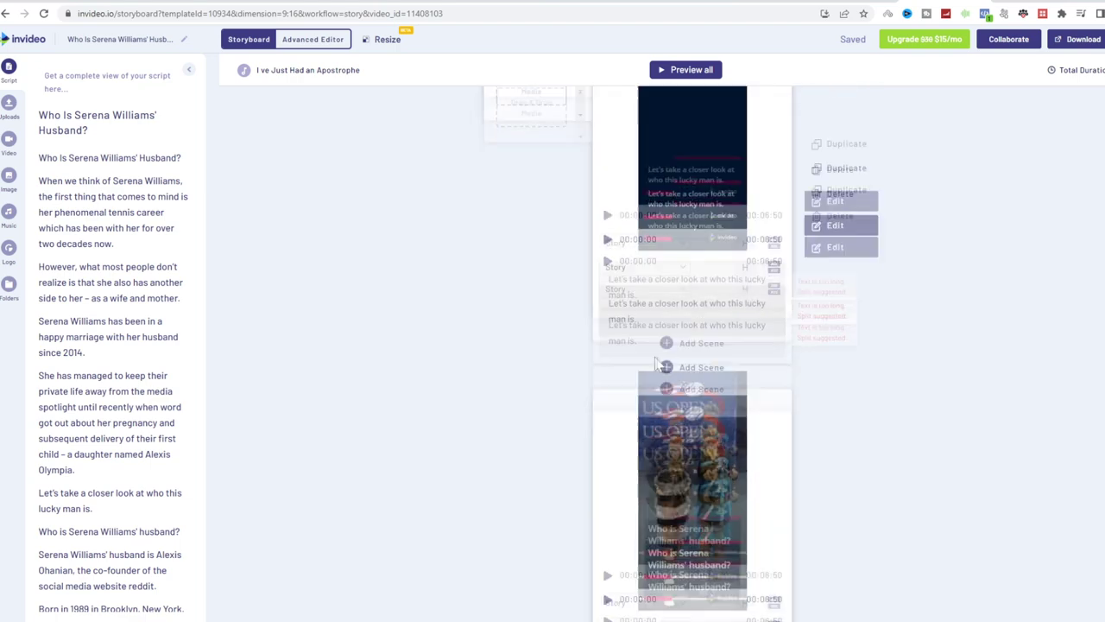
scroll(752, 380, "down", 1)
scroll(768, 423, "down", 2)
scroll(778, 444, "down", 1)
scroll(782, 449, "down", 1)
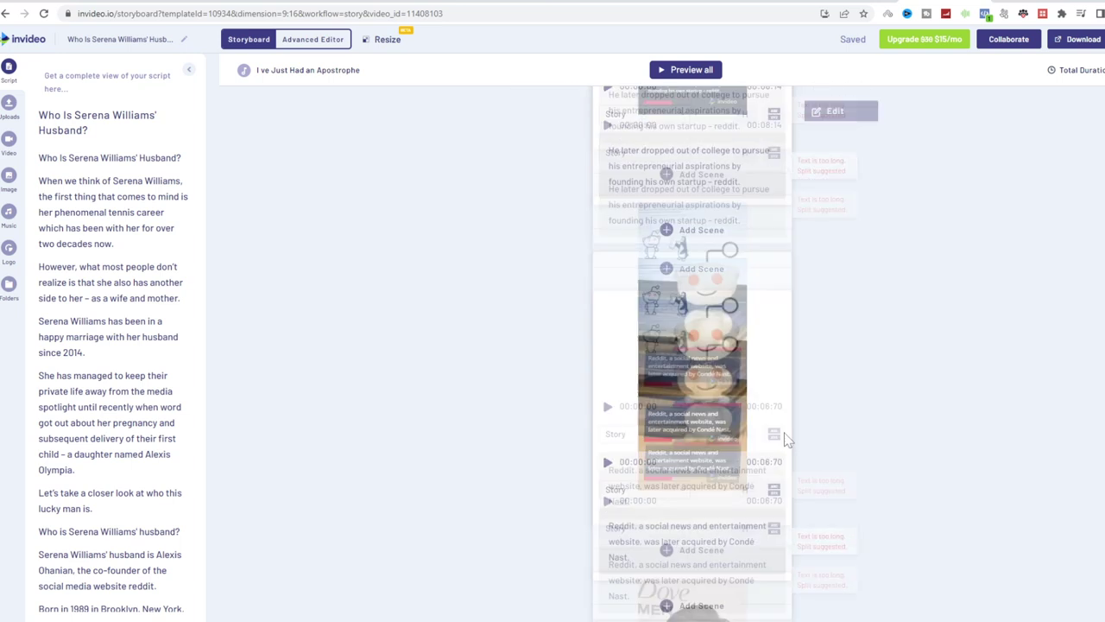
scroll(790, 436, "down", 1)
scroll(799, 426, "down", 1)
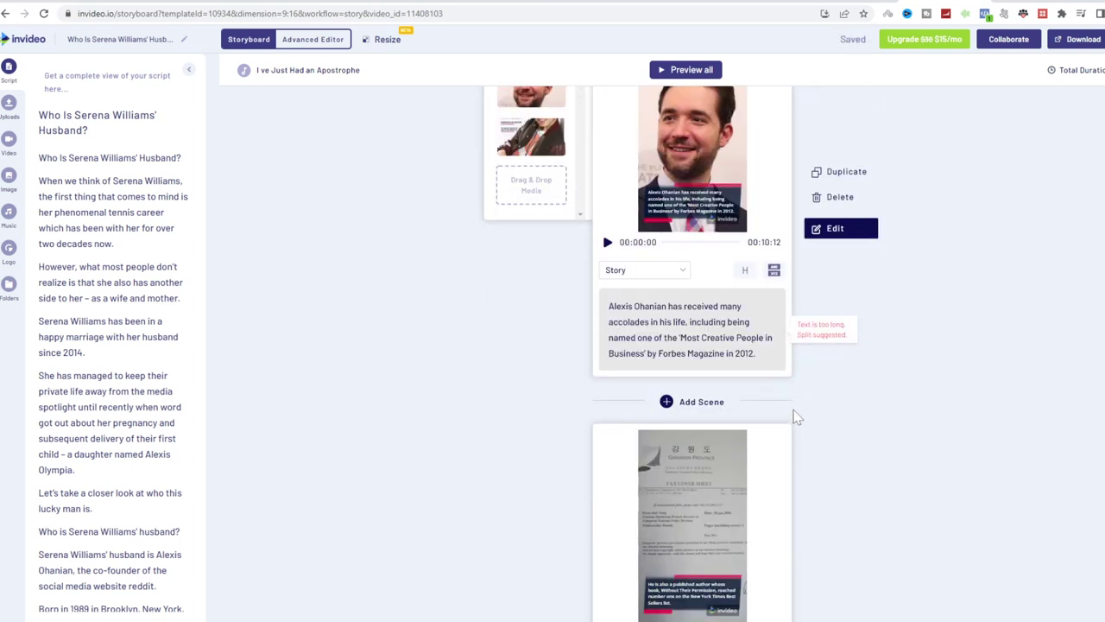
scroll(796, 417, "down", 1)
scroll(793, 409, "down", 1)
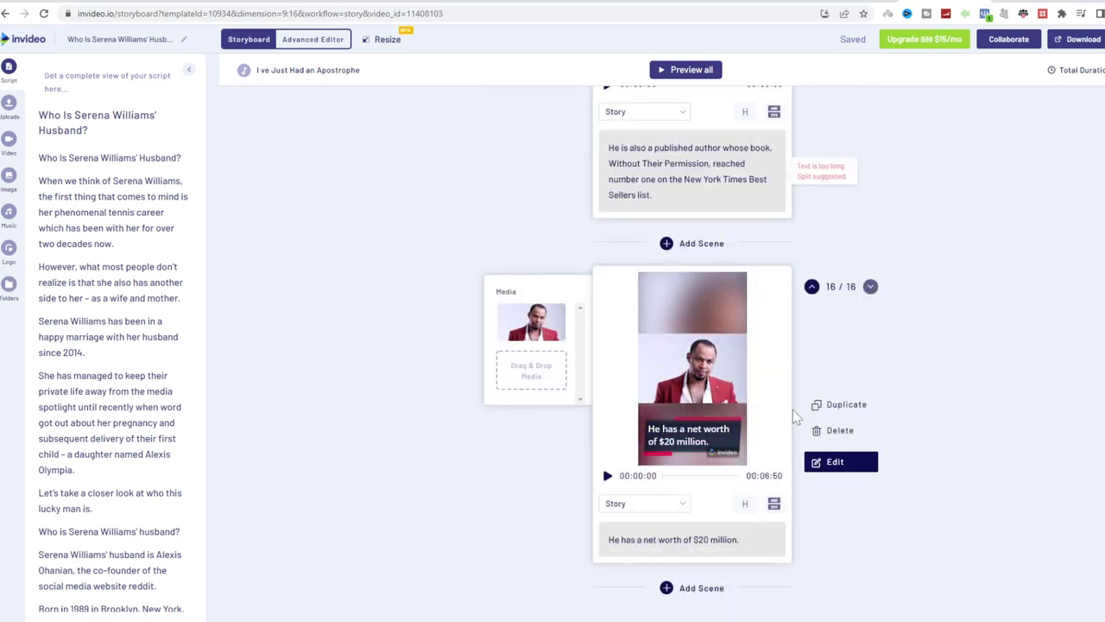
scroll(1036, 453, "up", 3)
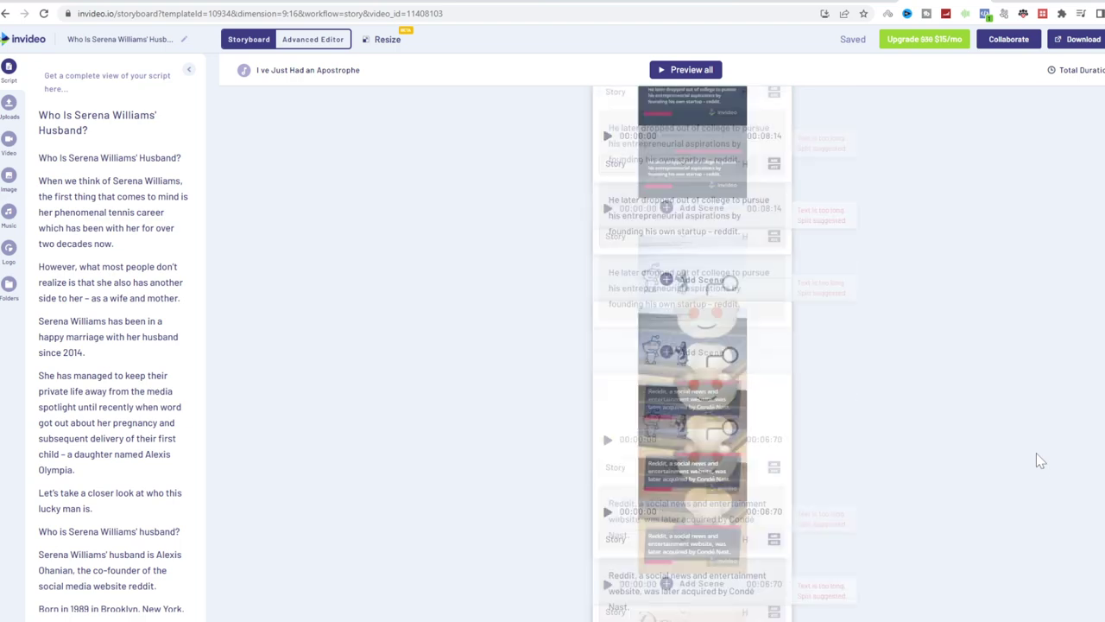
scroll(113, 259, "down", 5)
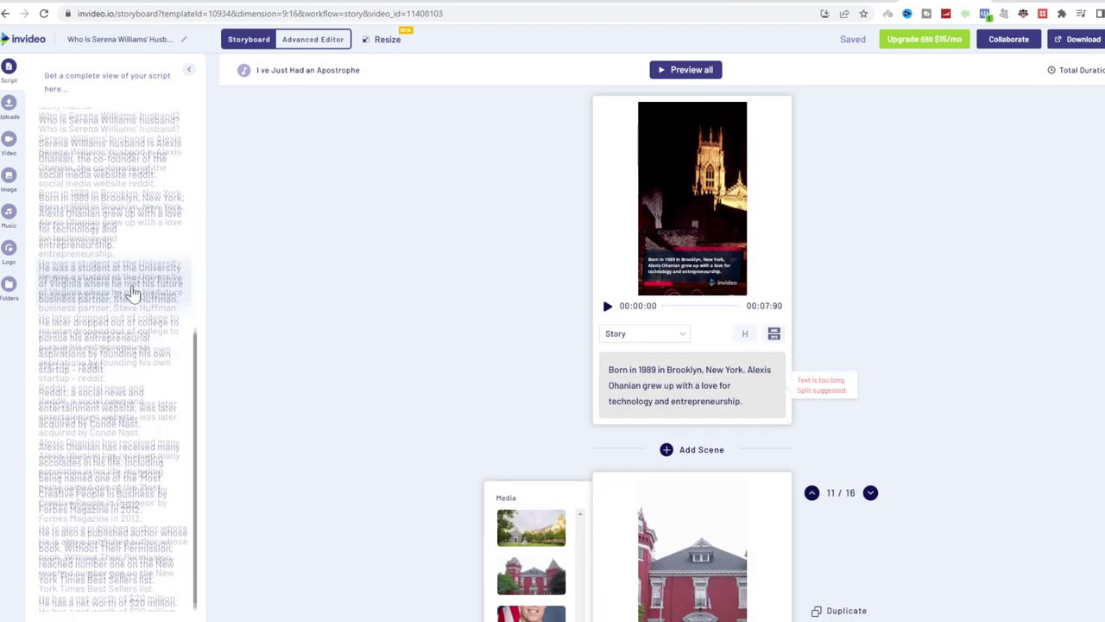
scroll(229, 412, "up", 10)
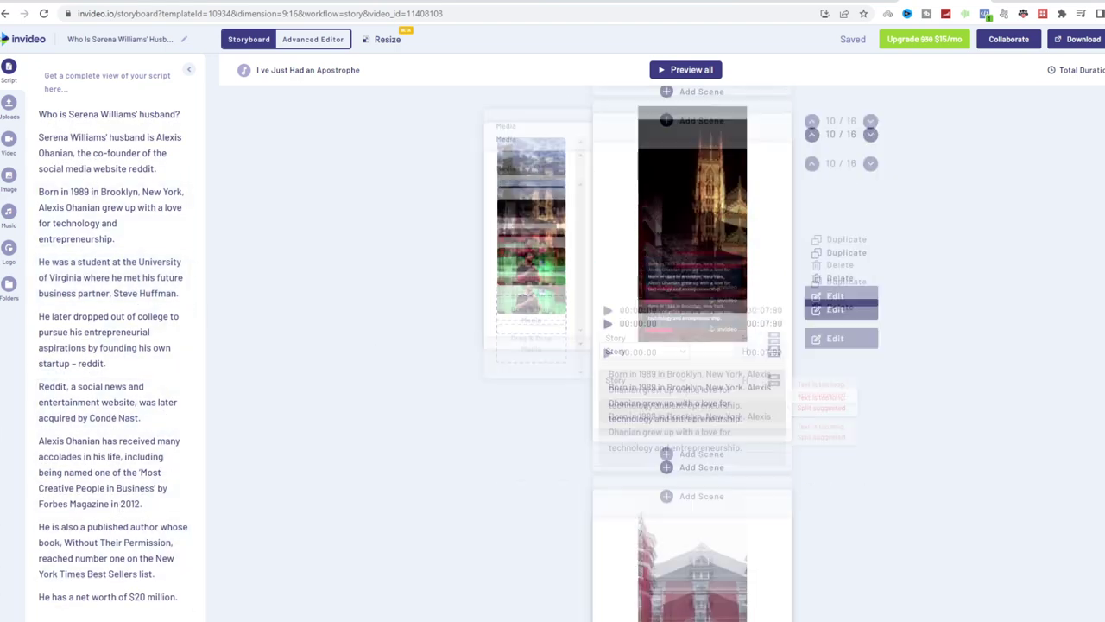
Export the Serena Williams Short at 720p and dismiss the InVideo feedback survey
left_click(1086, 42)
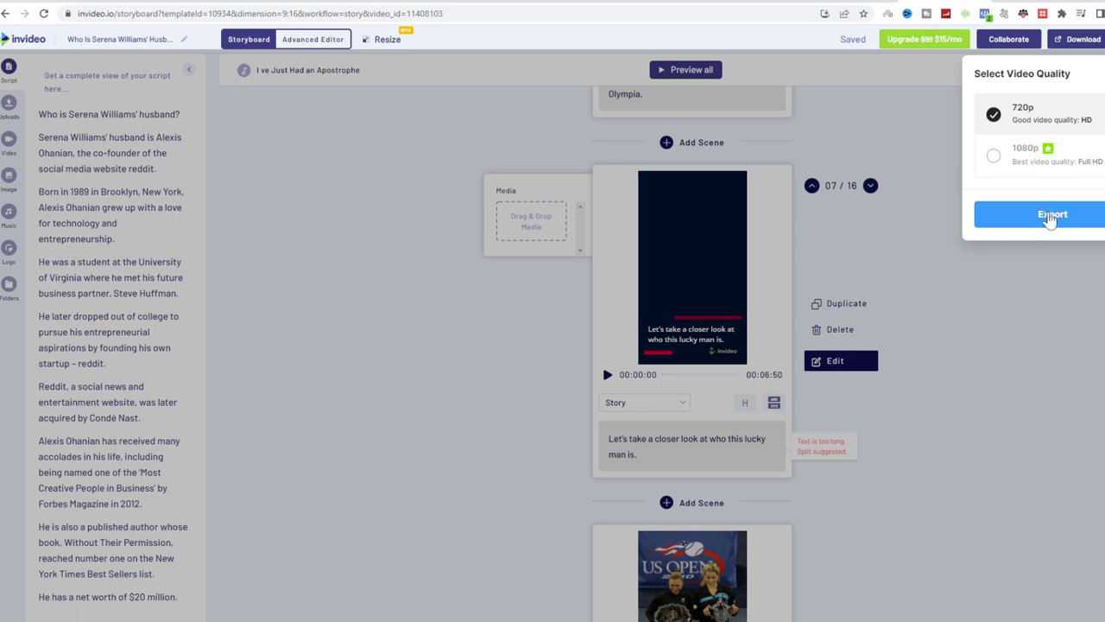
left_click(1050, 216)
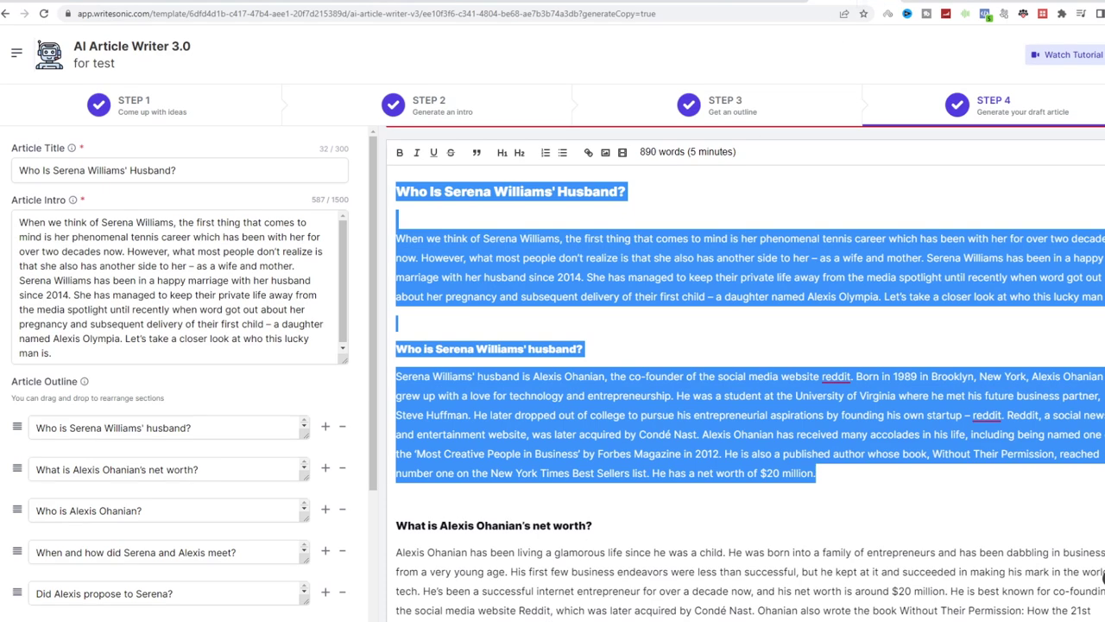
left_click(523, 257)
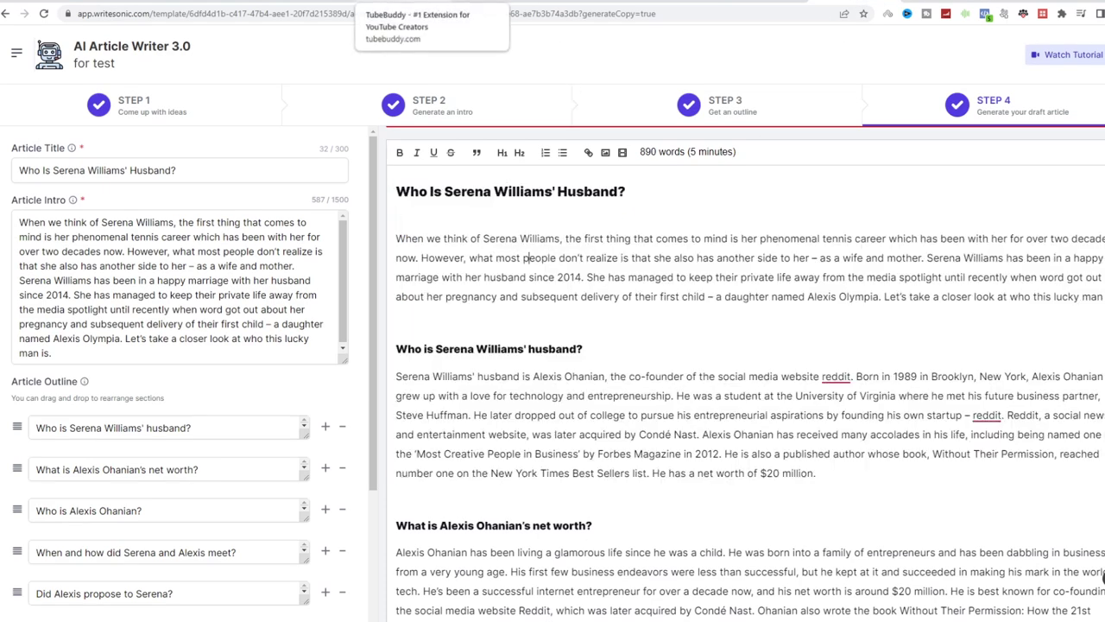
left_click(380, 1)
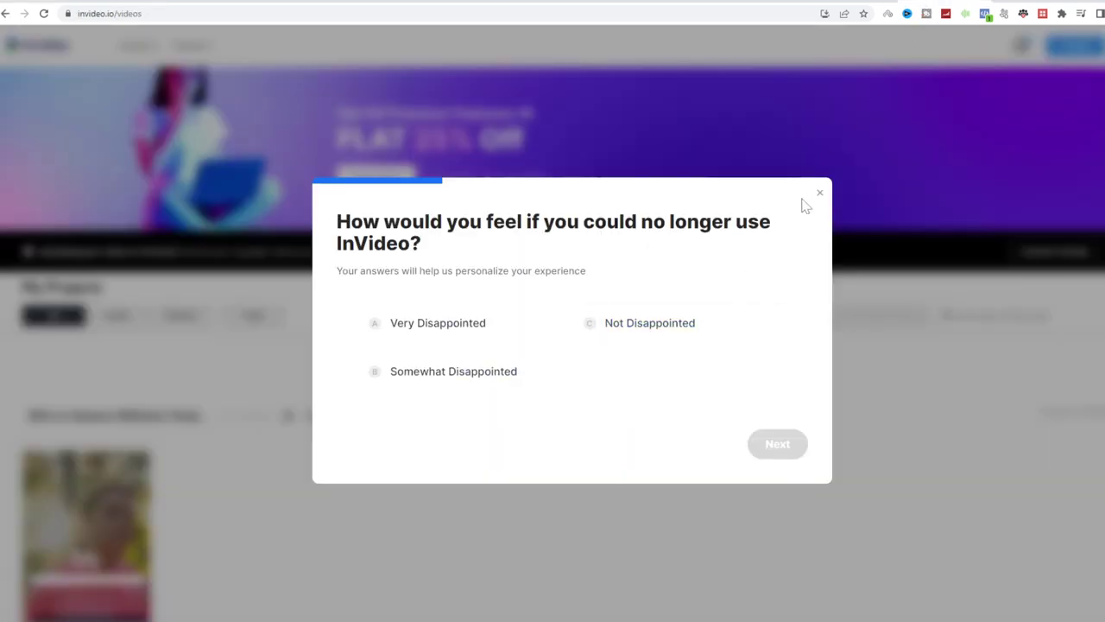
left_click(817, 196)
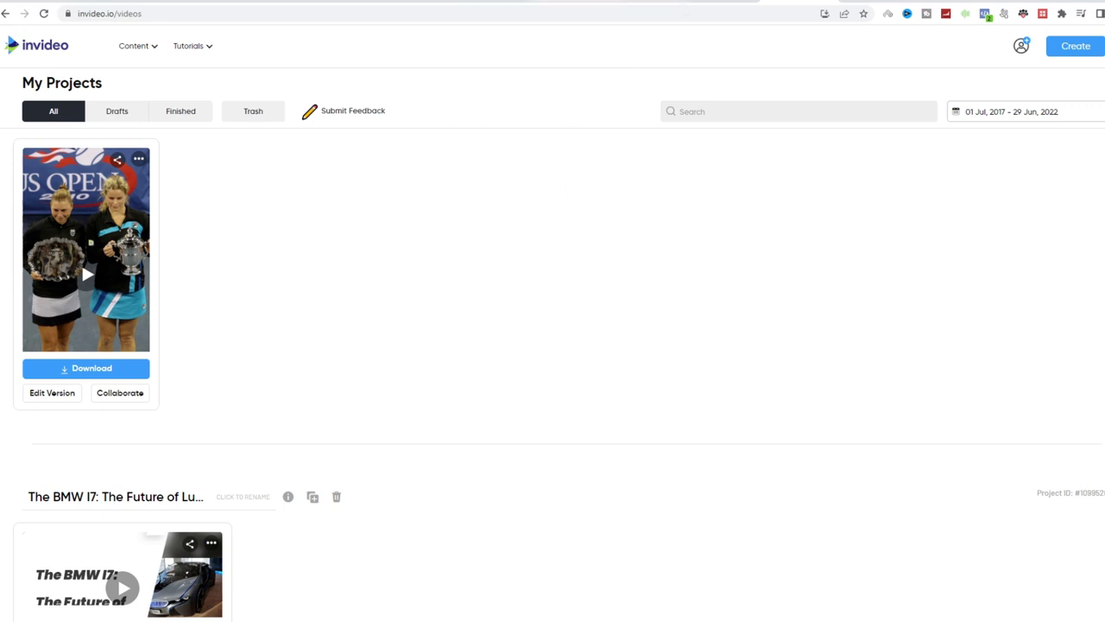
Browse the Stunning sports channel's tennis Shorts and select its 8.47K subscriber count
left_click(231, 0)
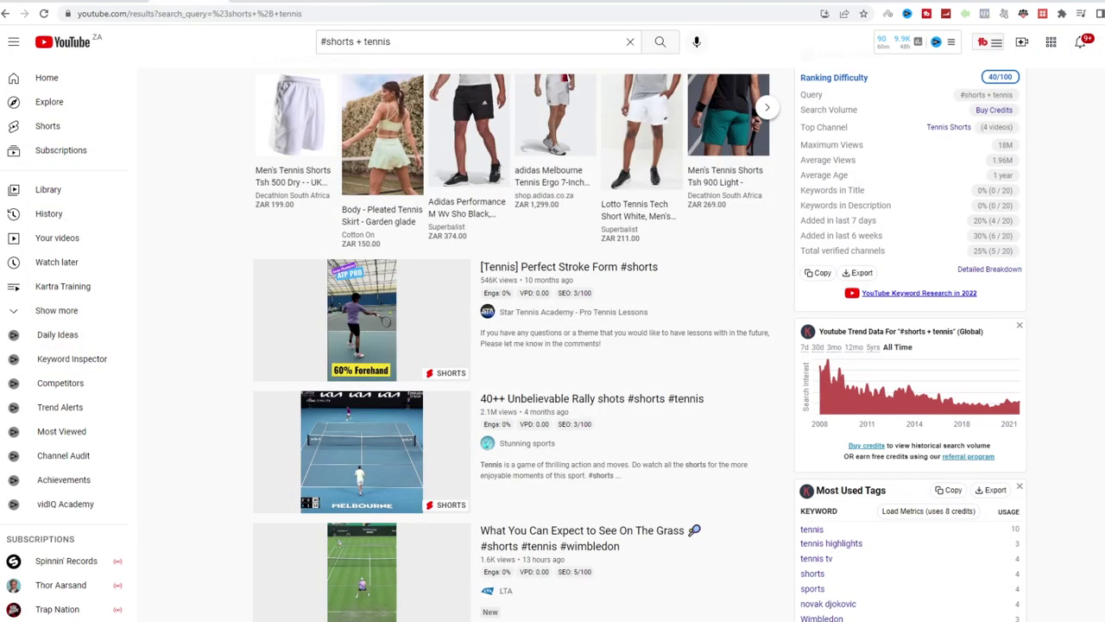
left_click(362, 0)
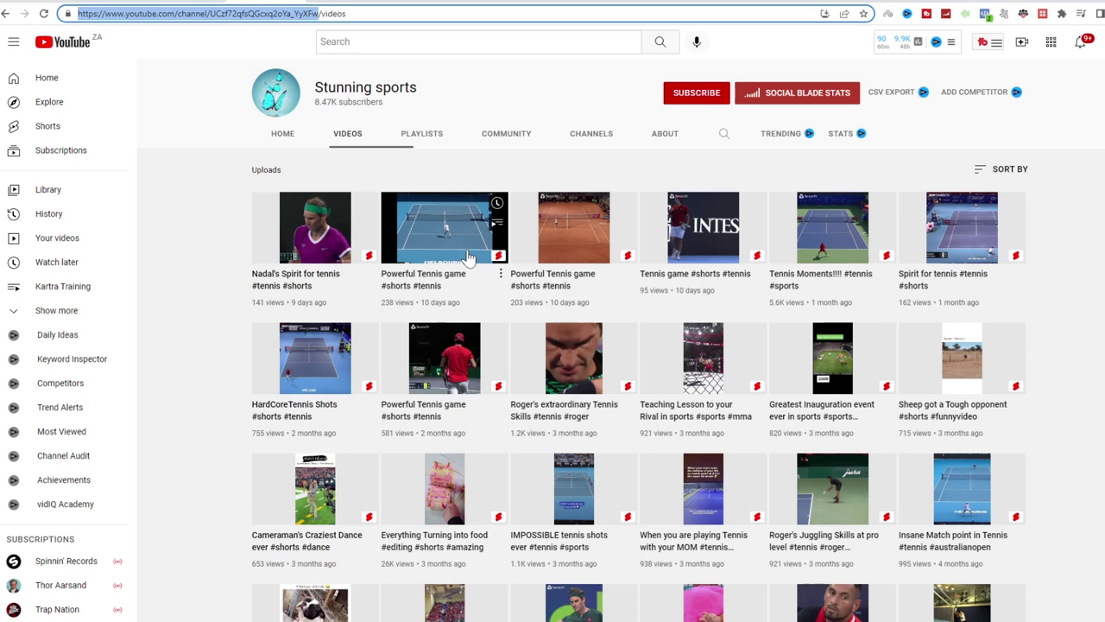
mouse_move(962, 251)
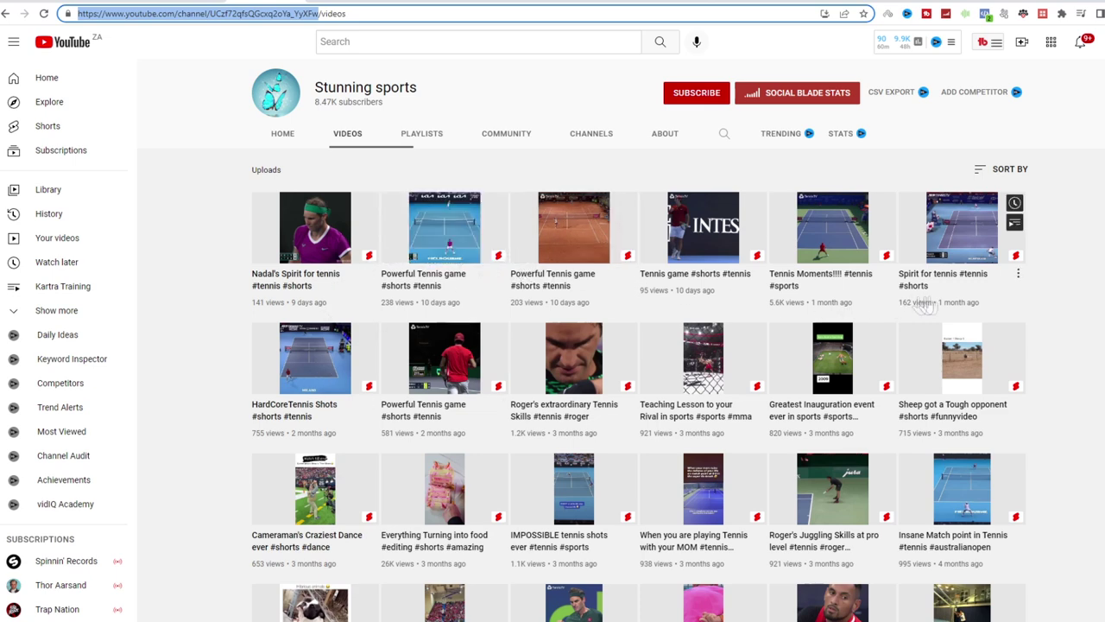
scroll(941, 341, "down", 2)
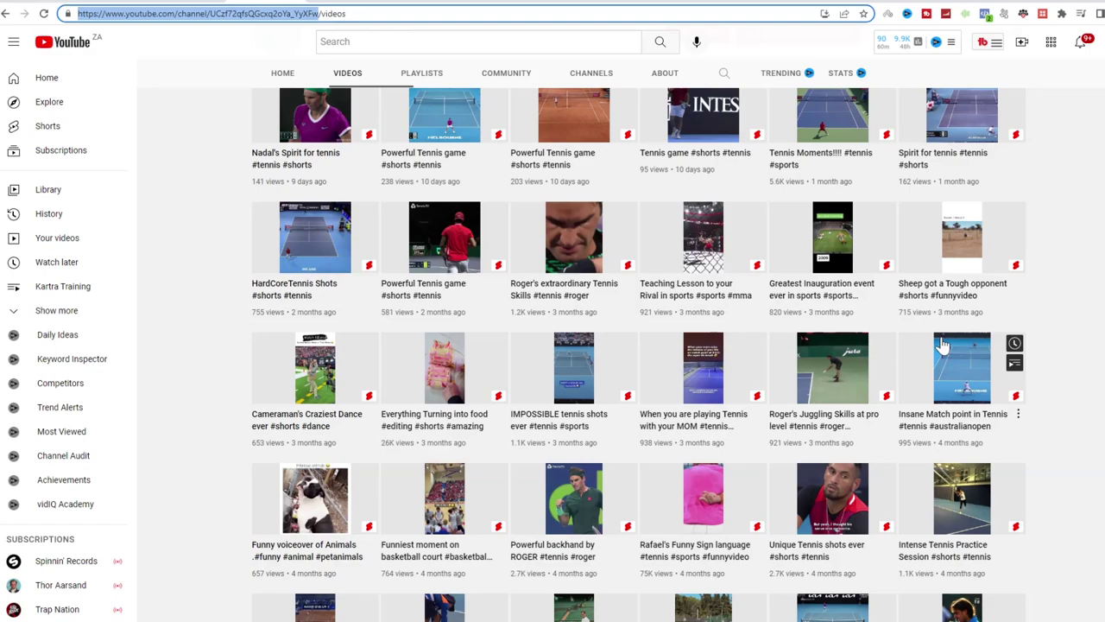
scroll(941, 343, "down", 2)
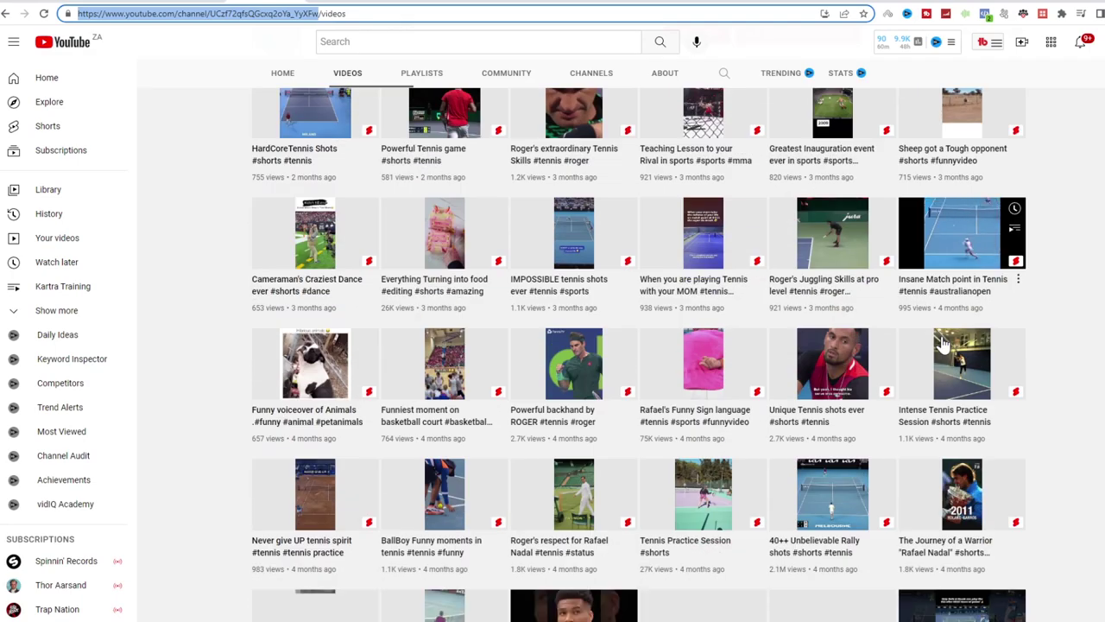
mouse_move(833, 498)
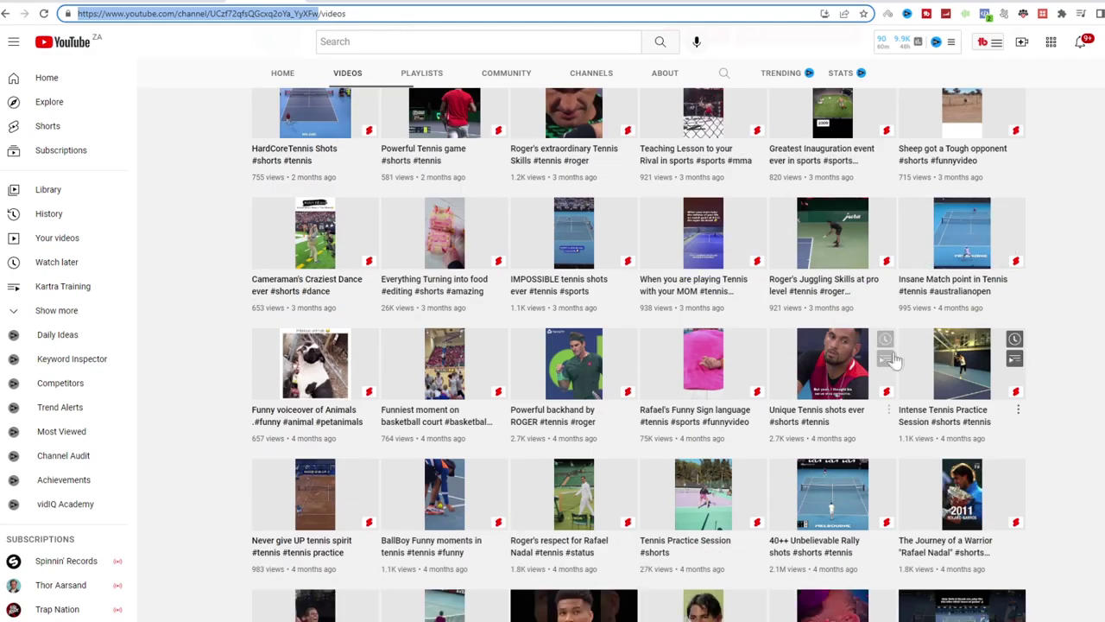
scroll(892, 362, "down", 1)
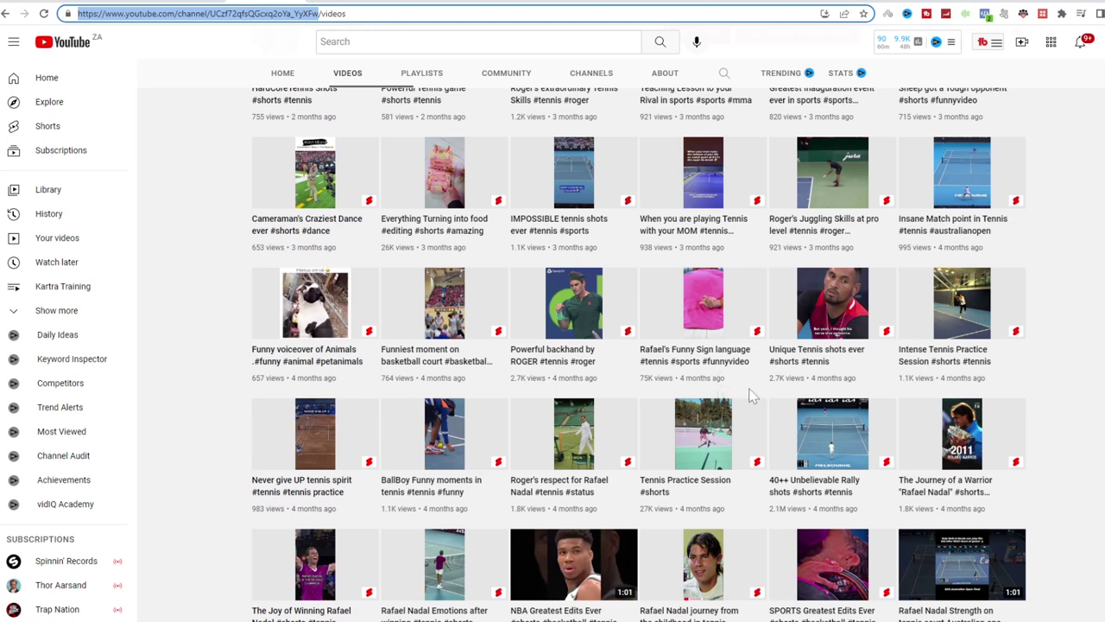
scroll(751, 395, "down", 1)
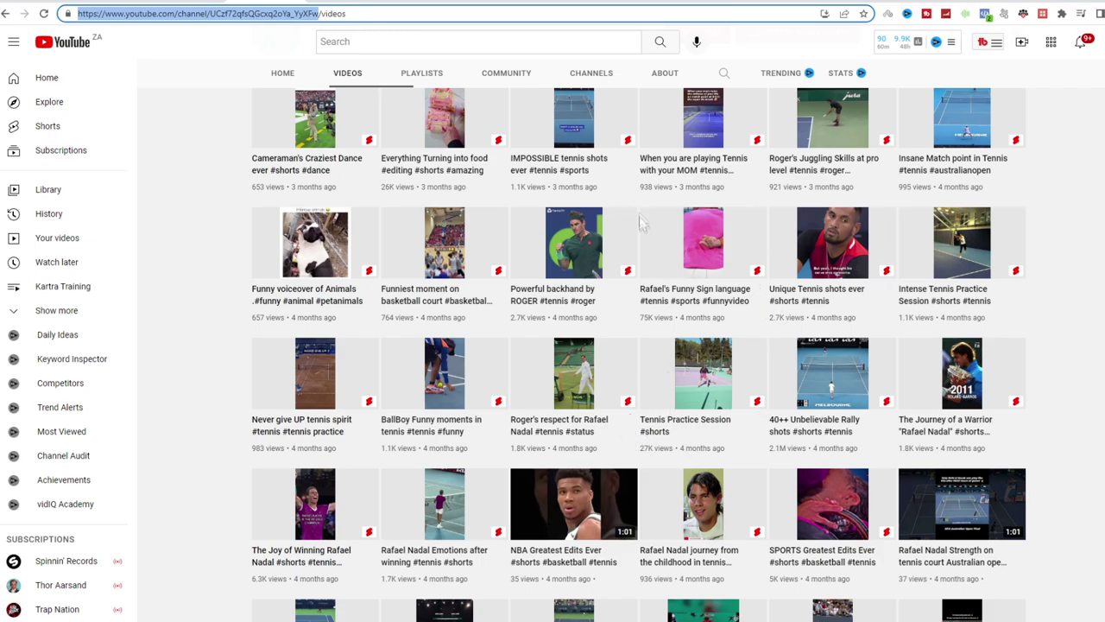
scroll(639, 223, "down", 3)
scroll(641, 222, "down", 2)
scroll(641, 222, "up", 4)
scroll(643, 223, "up", 6)
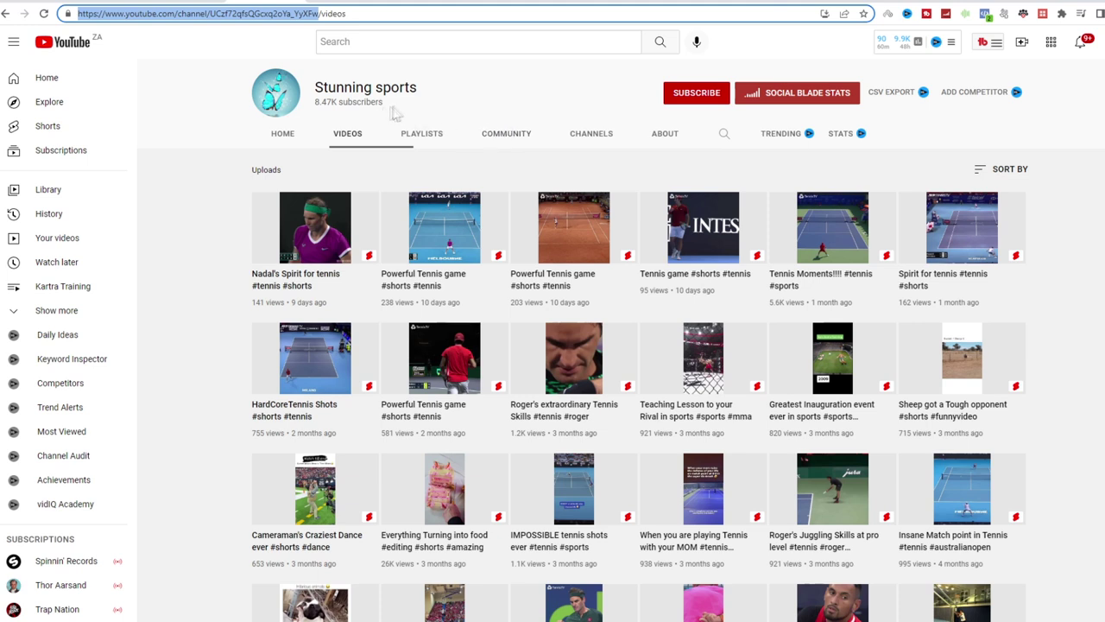
left_click_drag(386, 104, 312, 108)
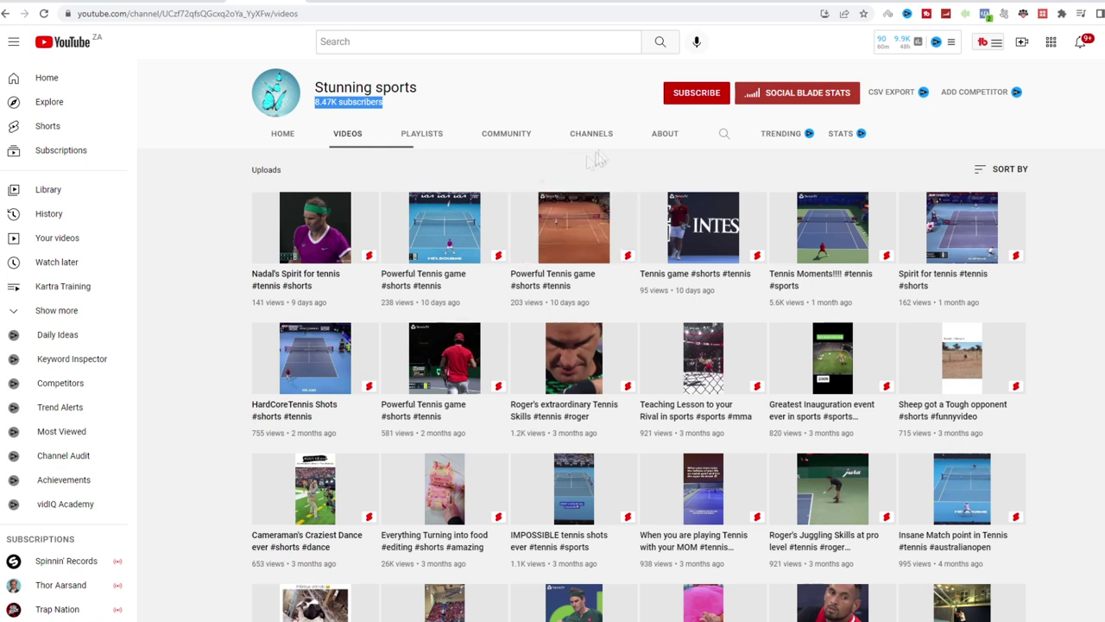
Select Stunning sports' monthly and yearly earnings estimates on Social Blade, then return to YouTube
scroll(605, 367, "down", 1)
scroll(604, 367, "down", 2)
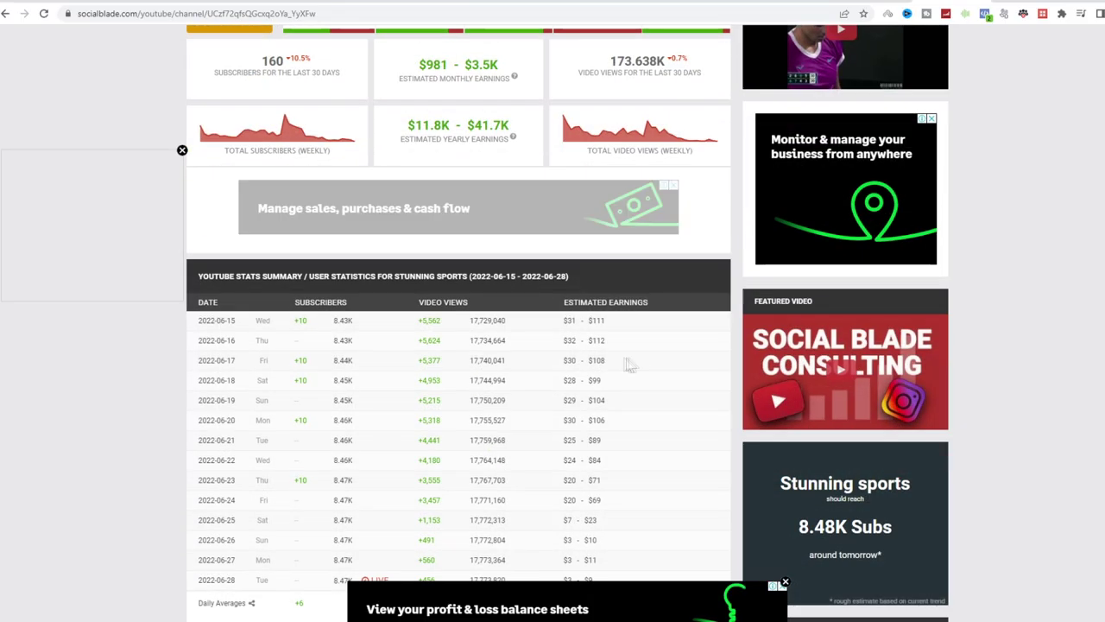
scroll(604, 367, "up", 1)
left_click_drag(501, 187, 417, 186)
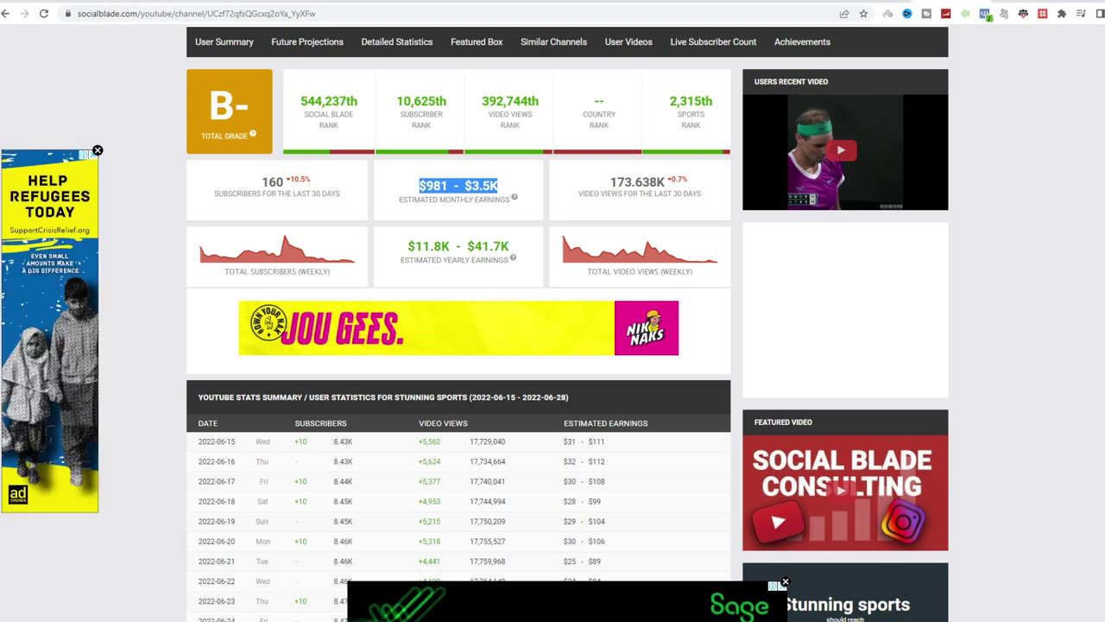
left_click_drag(408, 247, 482, 247)
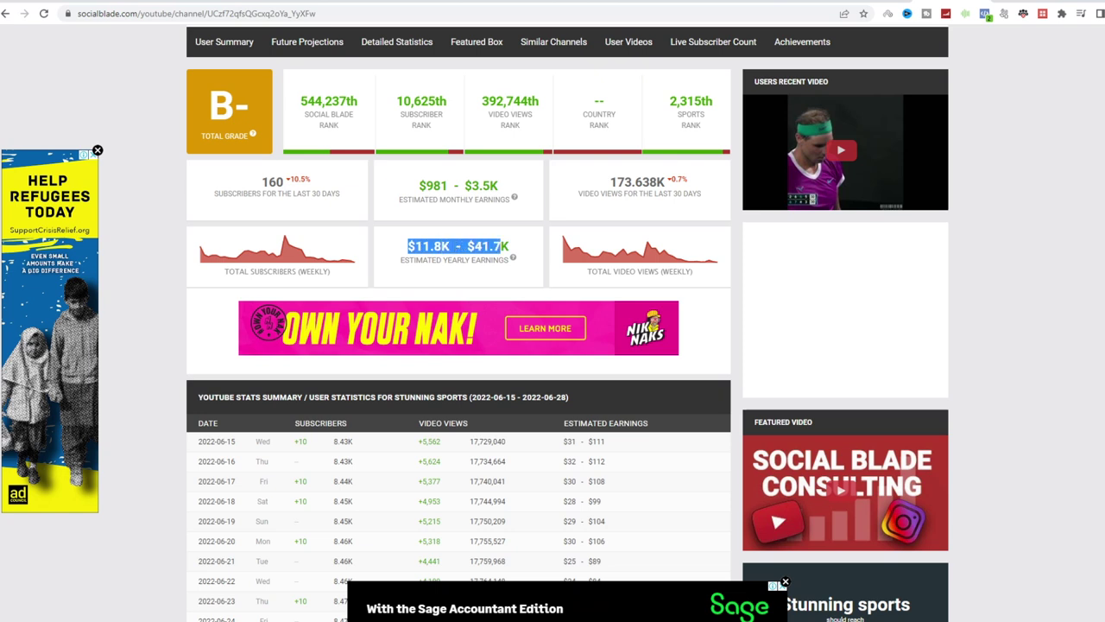
scroll(505, 249, "down", 2)
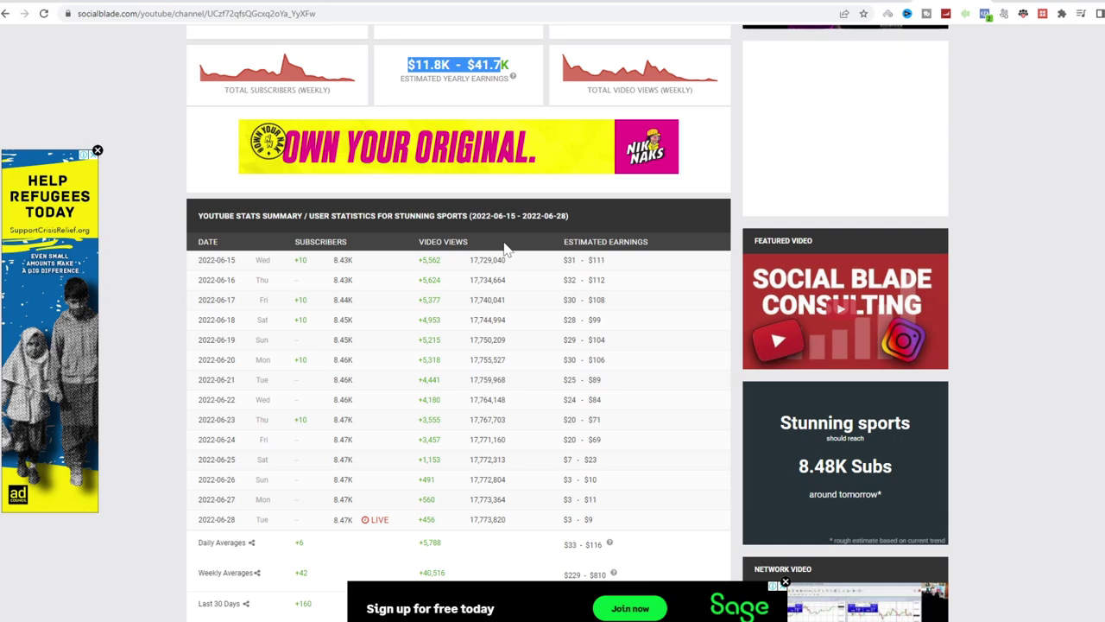
key("ctrl+shift+Tab")
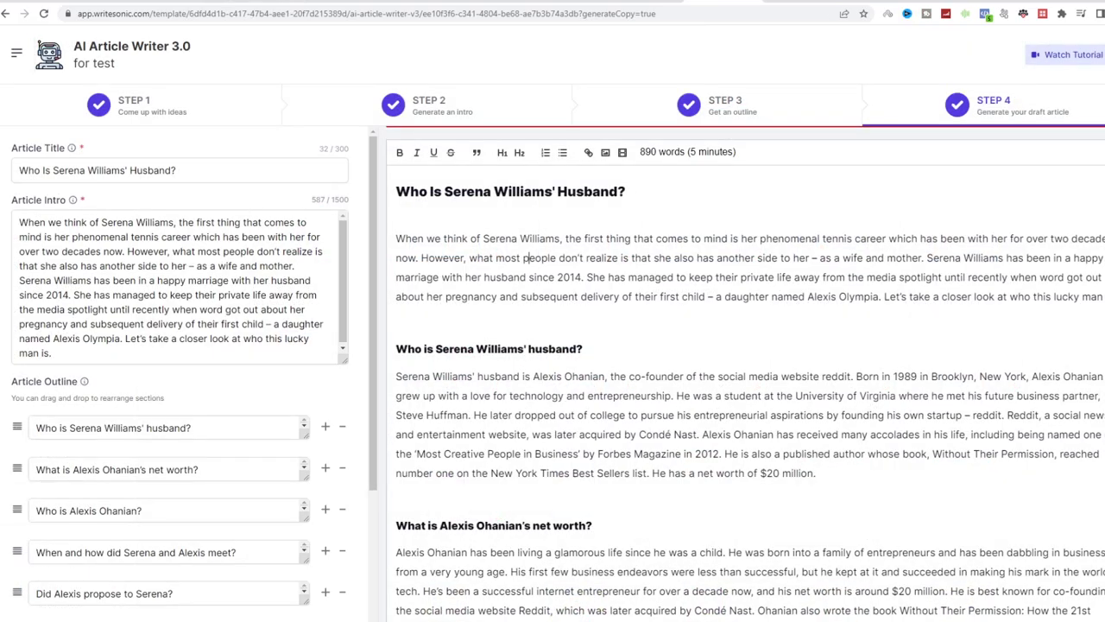
Select the Writesonic article title and move the cursor to its end
left_click_drag(181, 170, 4, 171)
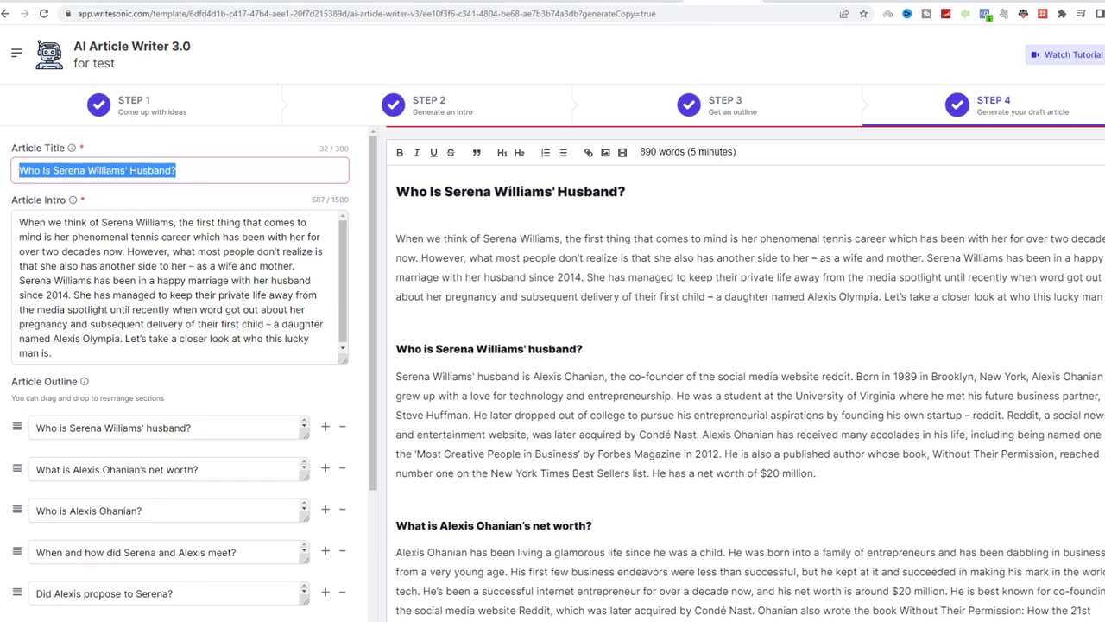
key("End")
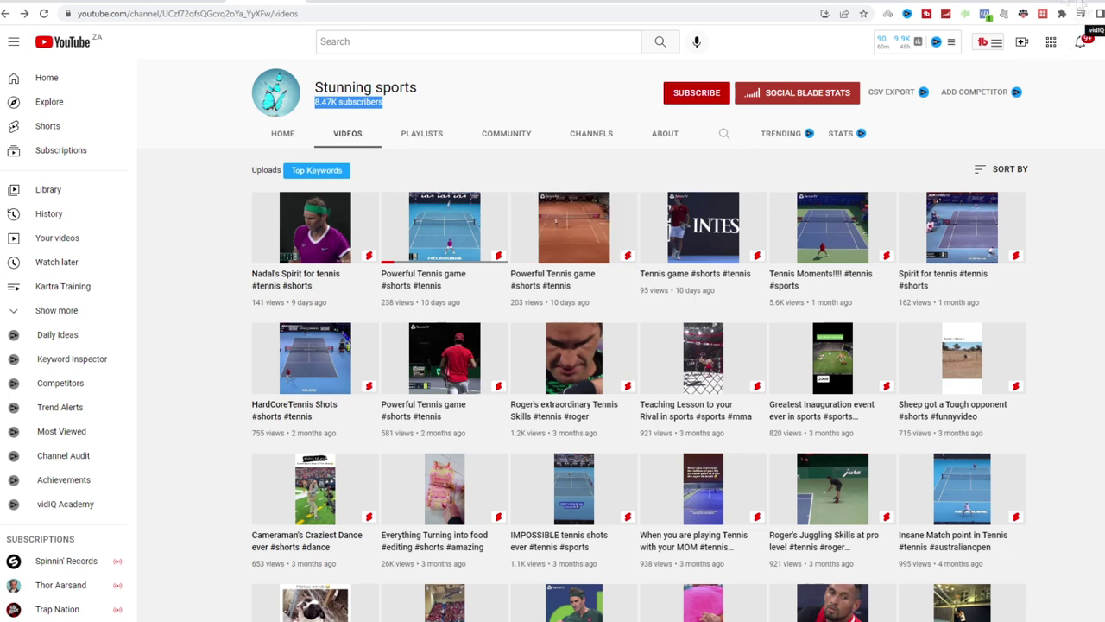
Search for teespring in a new browser tab
key("ctrl+t")
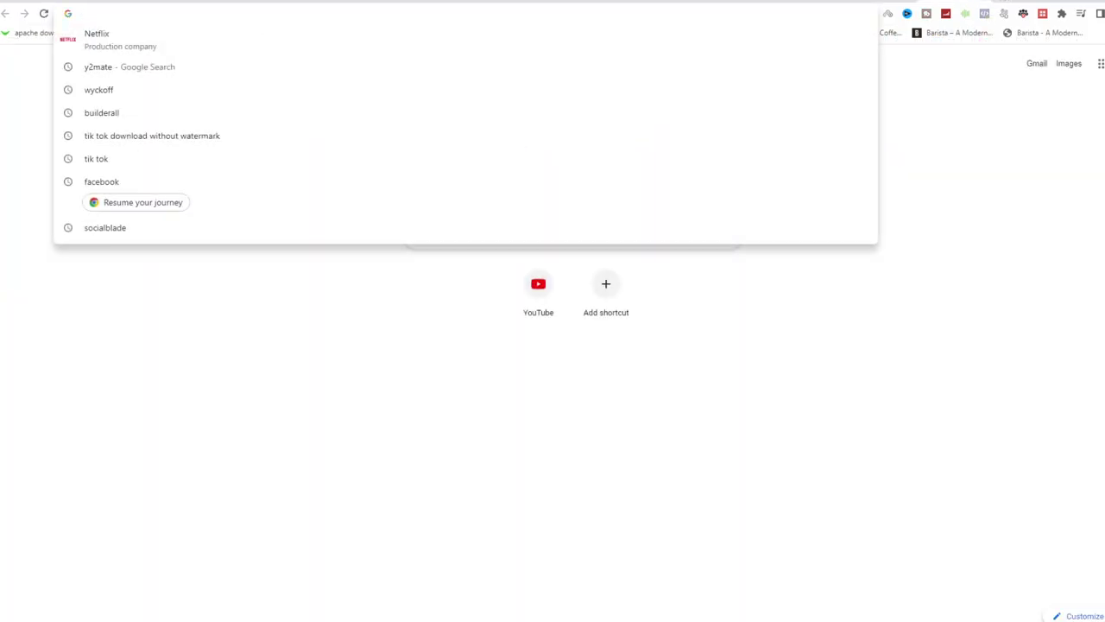
type("teesp")
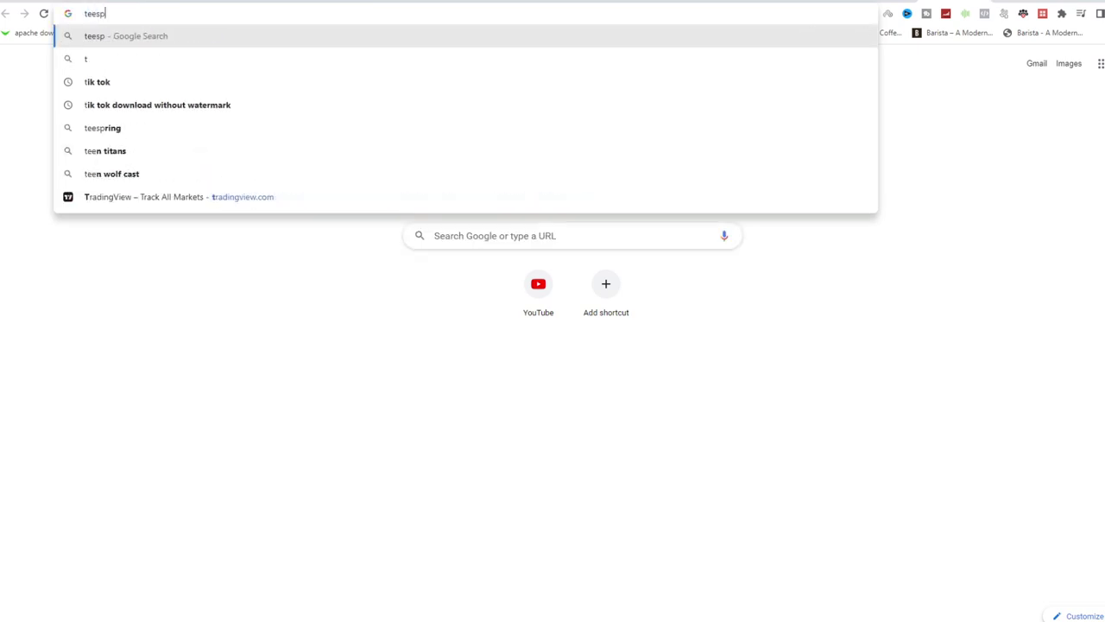
type("ring")
key("Return")
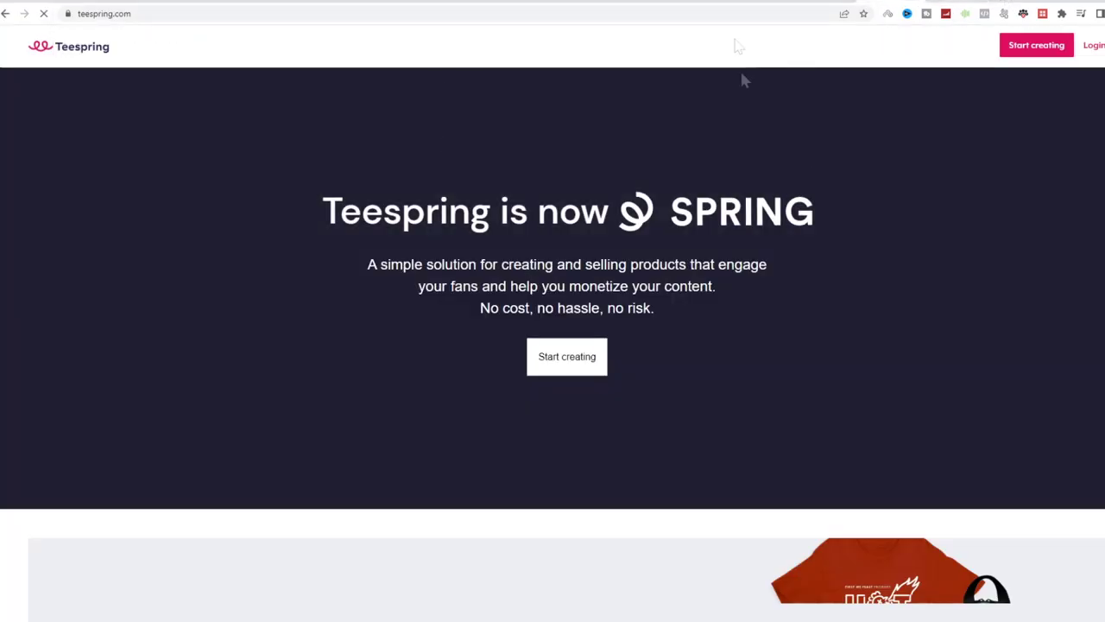
Search Google for 'tennis logo generator' and scroll to the DesignEvo result
key("ctrl+l")
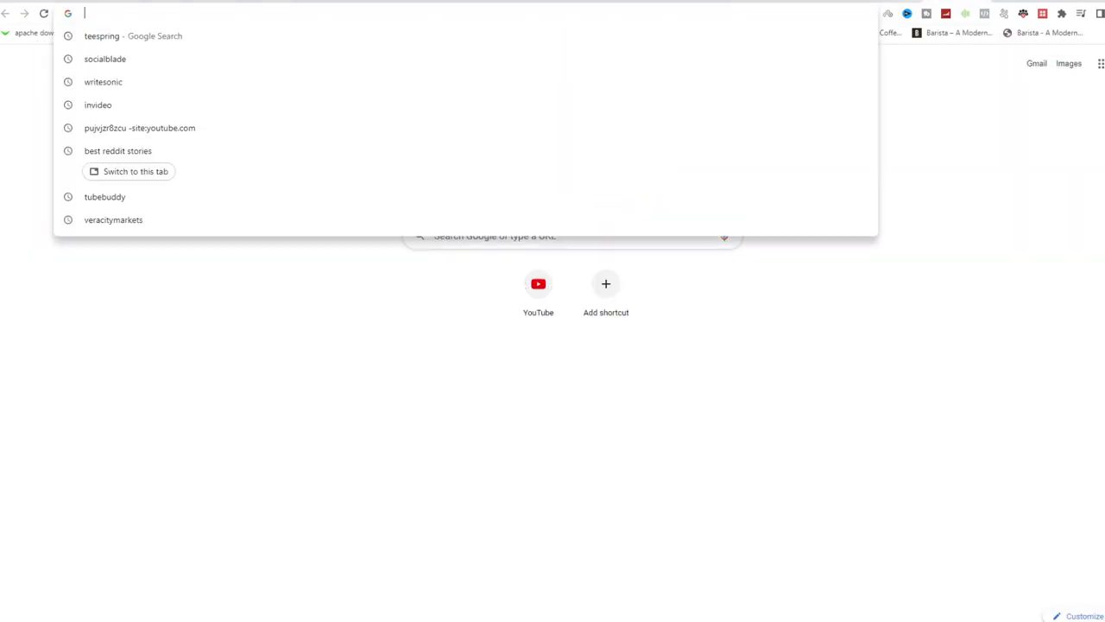
type("tenn")
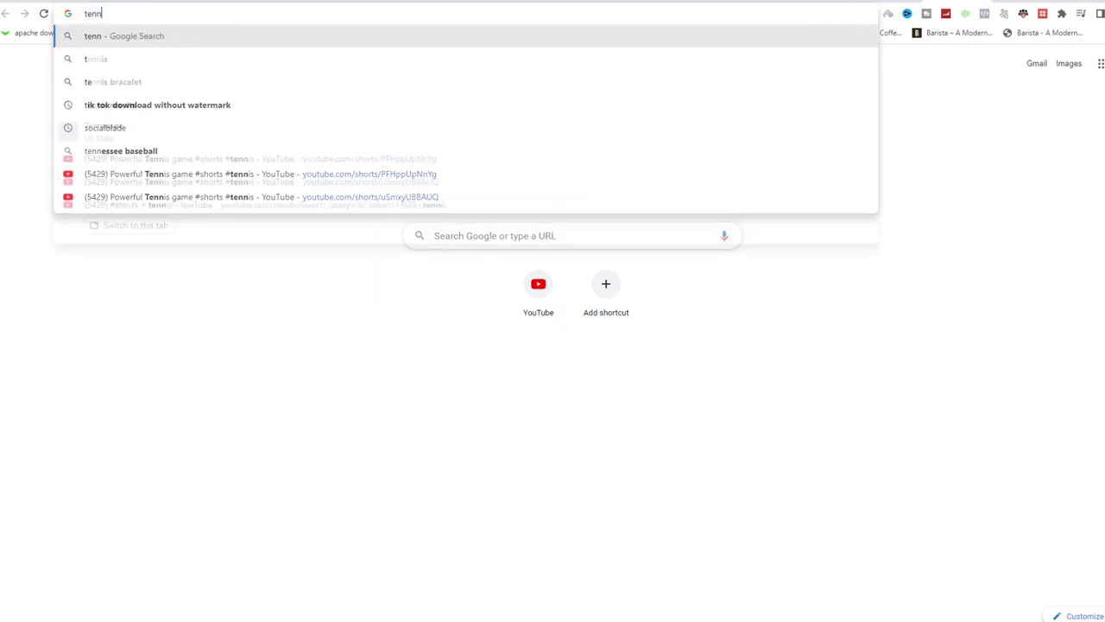
type("is :op")
key("BackSpace")
key("BackSpace")
key("BackSpace")
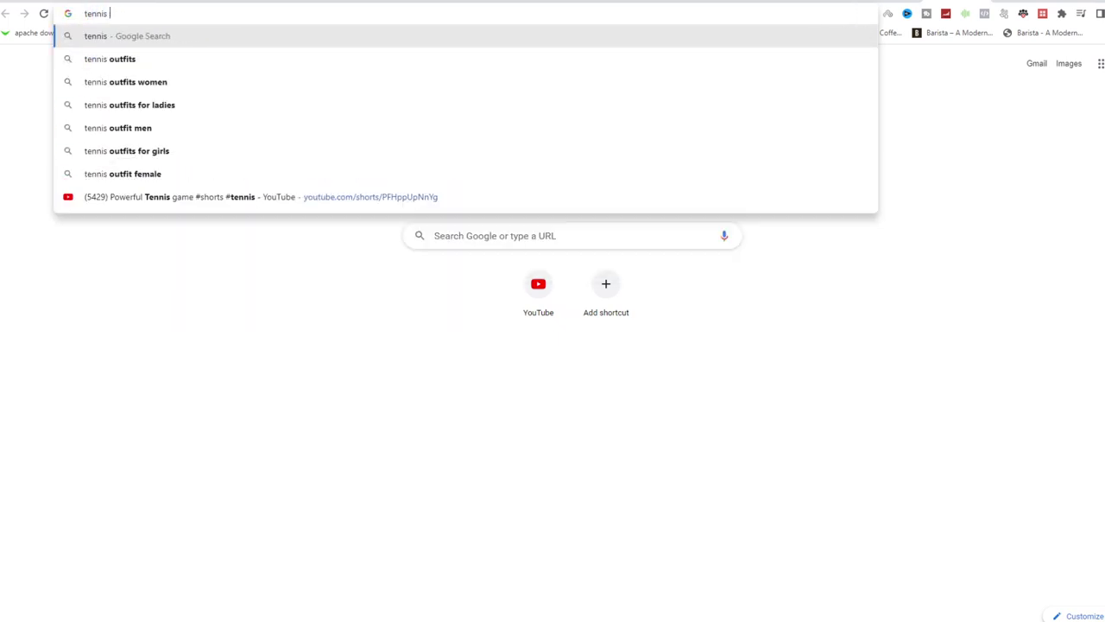
type("logo genera")
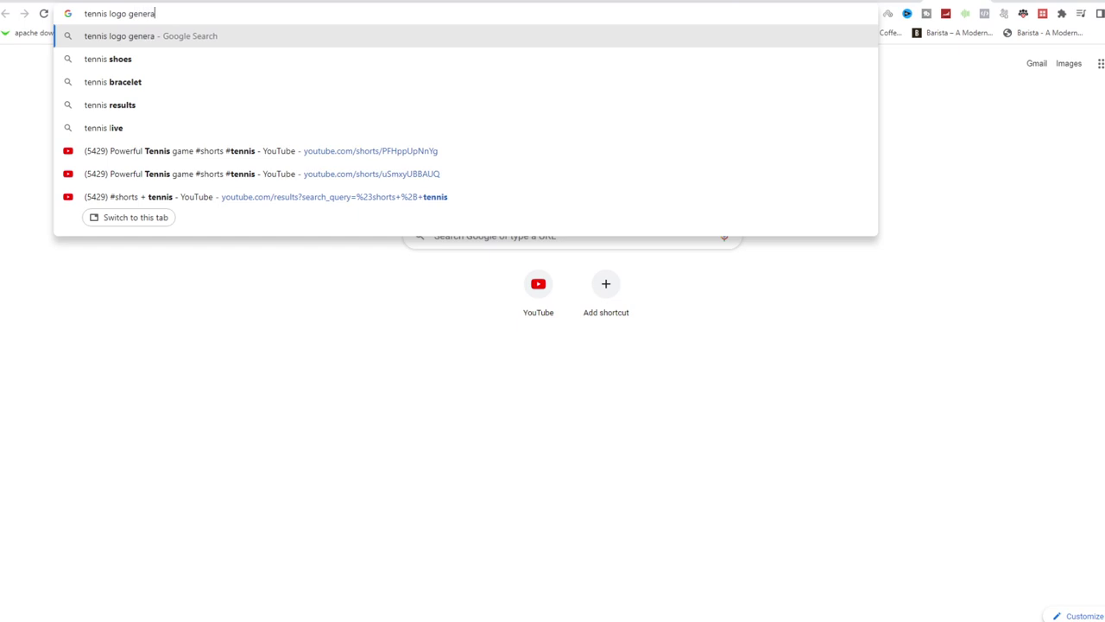
type("tor")
key("Return")
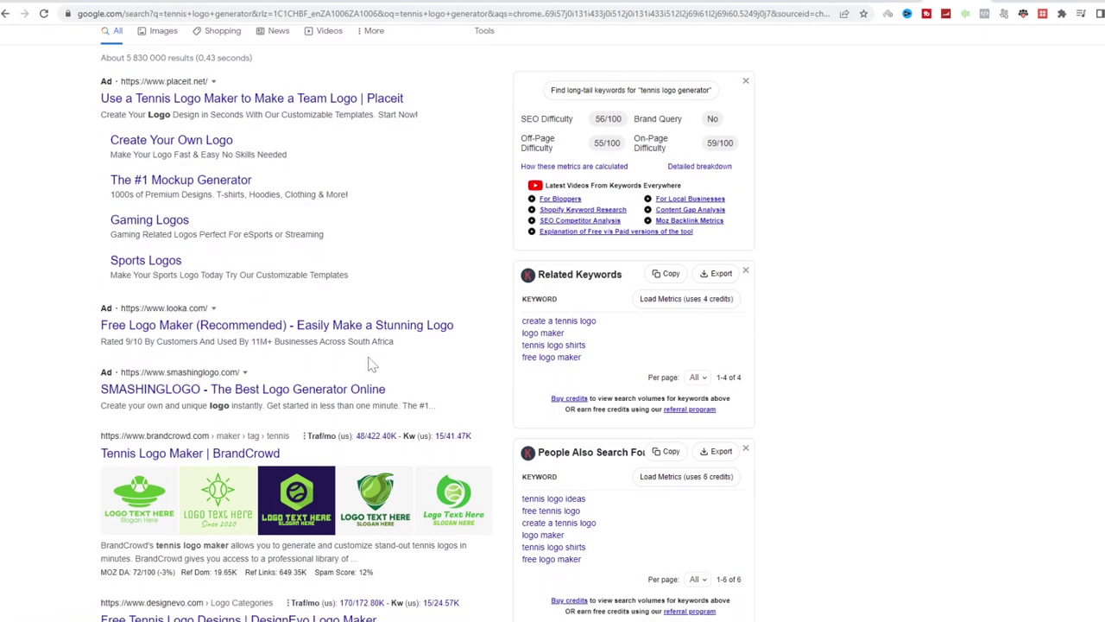
scroll(411, 316, "down", 3)
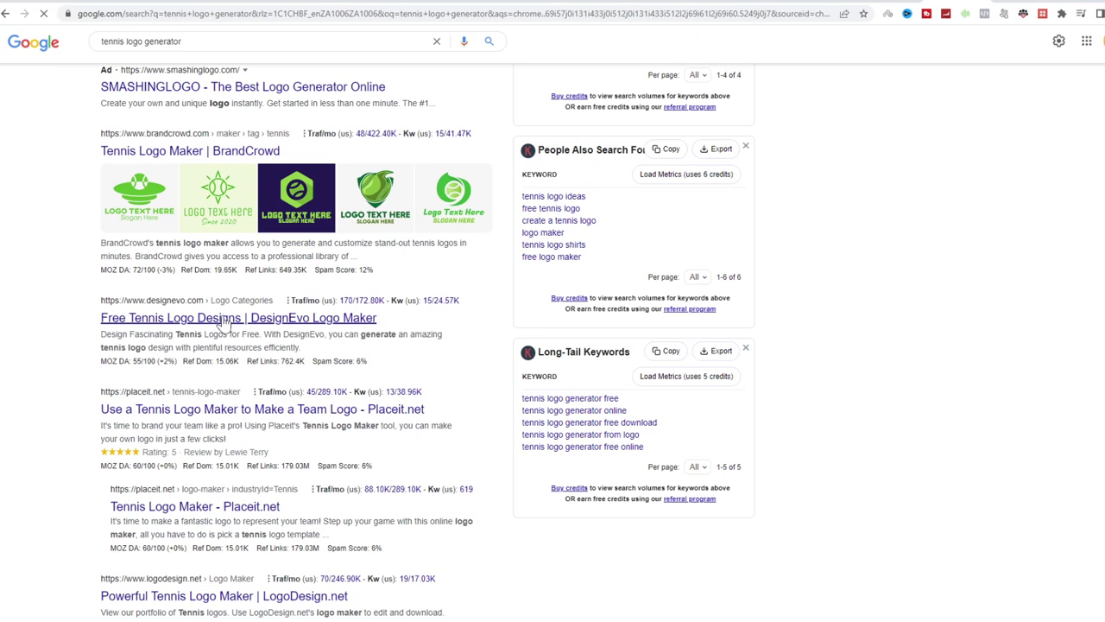
Open DesignEvo's tennis logo maker and browse to the Blue and Green Tennis Ball template
left_click(226, 321)
scroll(561, 317, "down", 4)
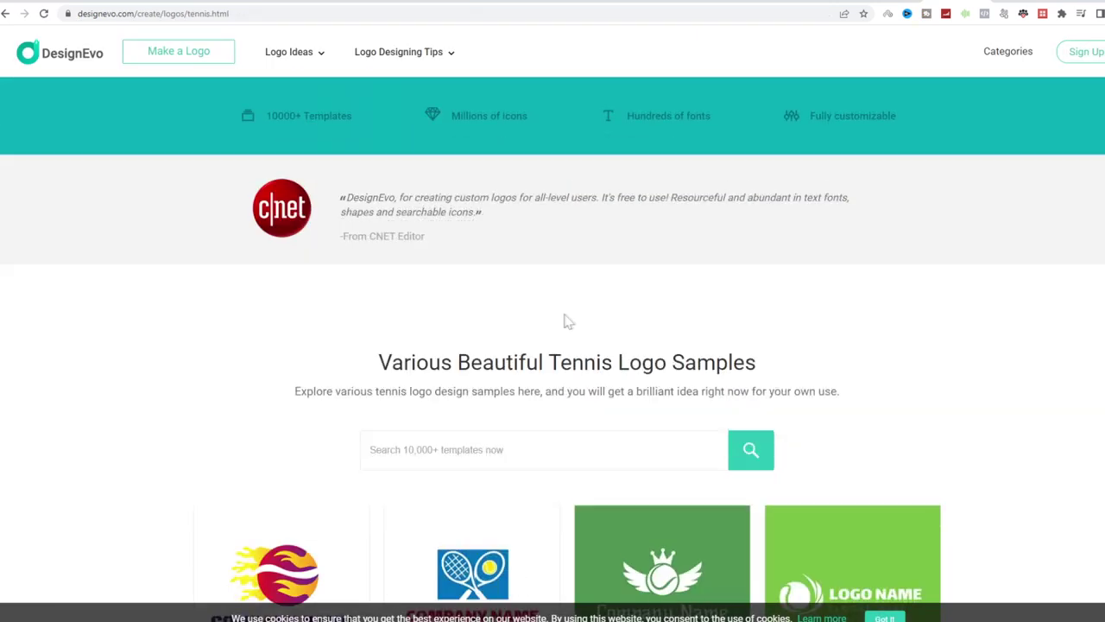
scroll(570, 326, "down", 5)
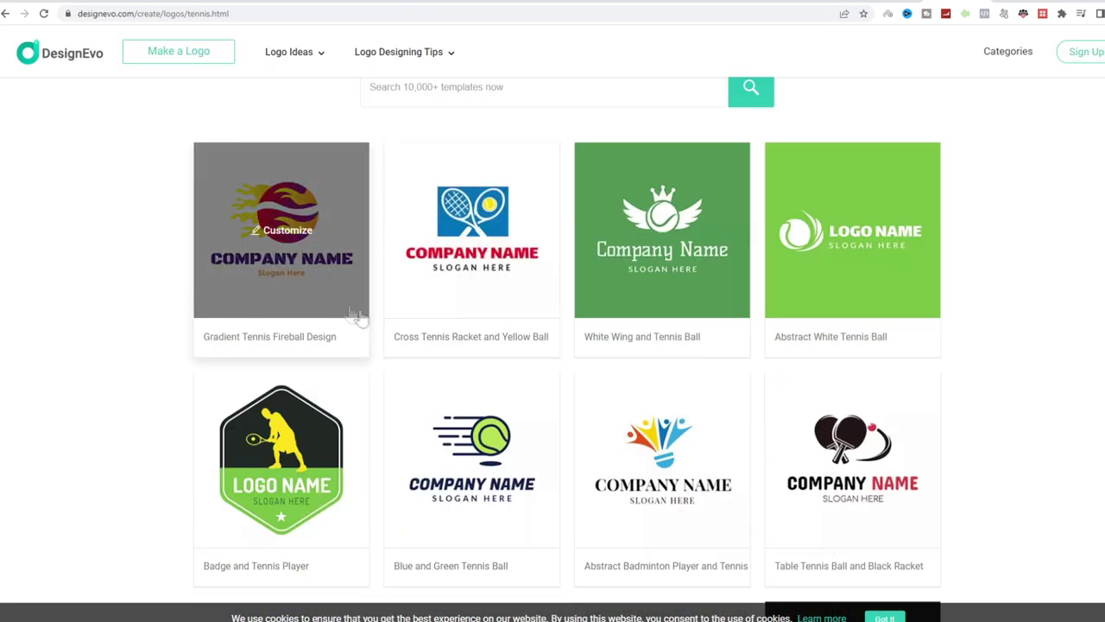
scroll(483, 414, "down", 2)
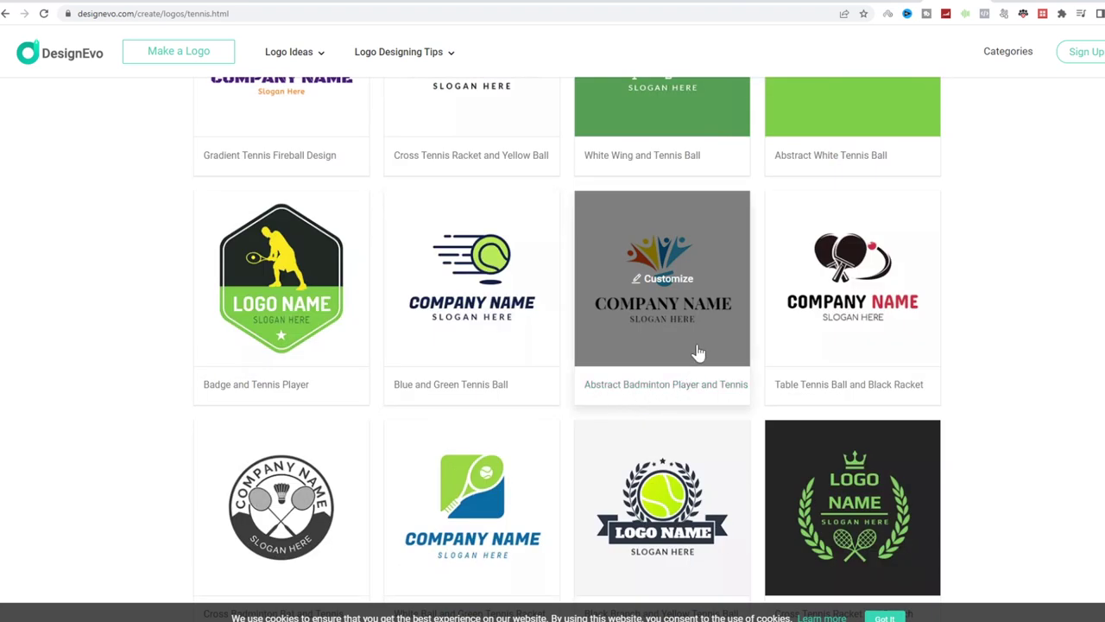
scroll(700, 353, "down", 1)
scroll(727, 444, "up", 2)
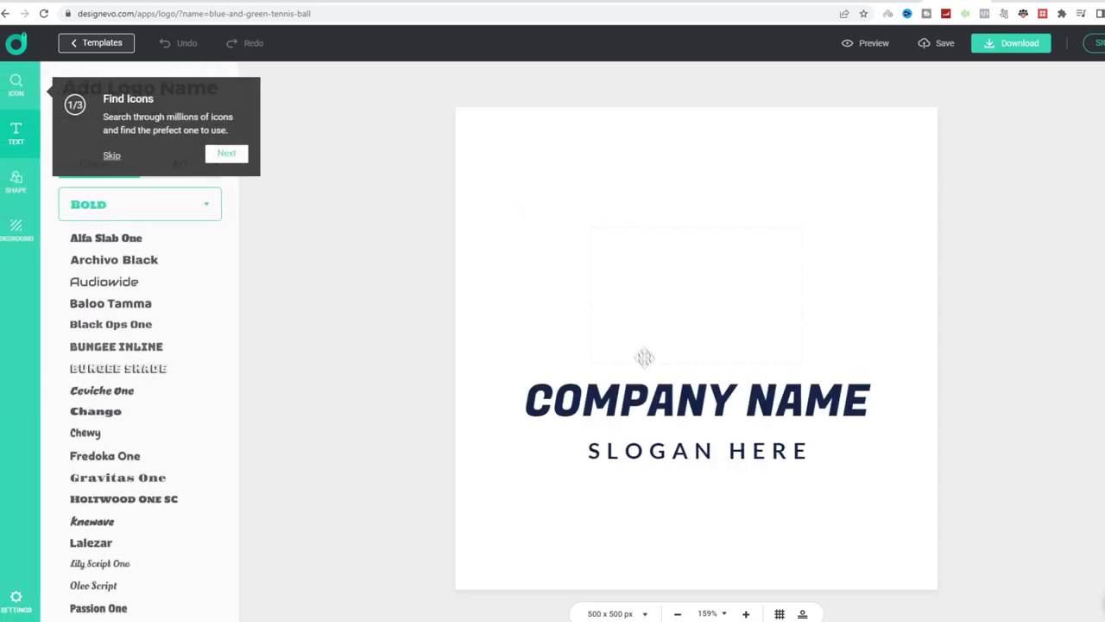
Rename the logo to BEST TENNIS HIGHLIGHTS at font size 36
left_click(665, 397)
key("ctrl+a")
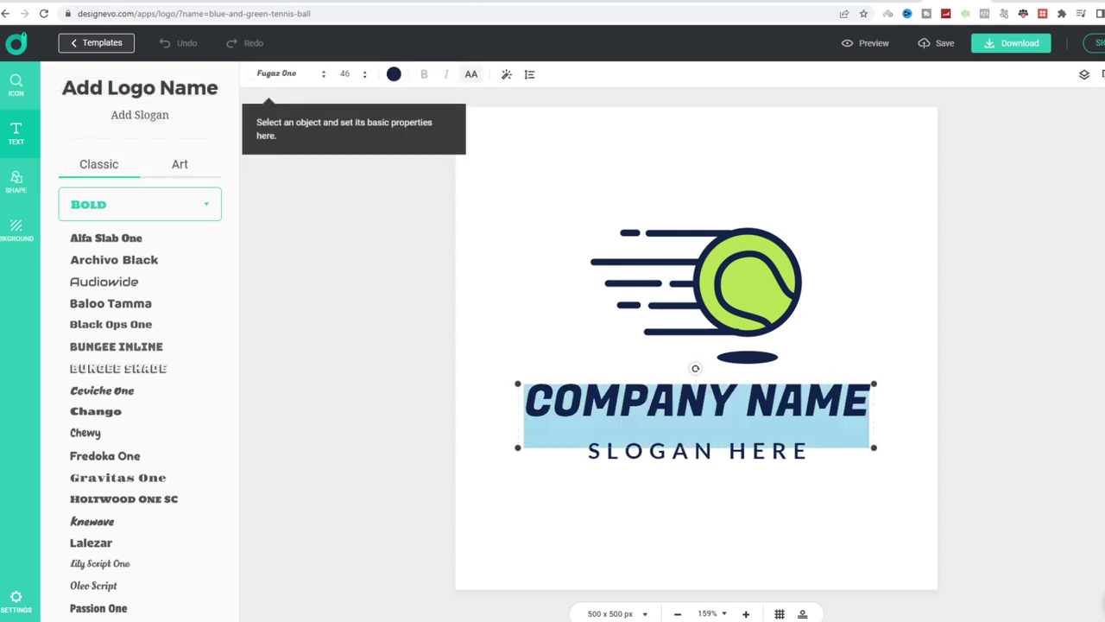
type("T")
key("BackSpace")
type("BE")
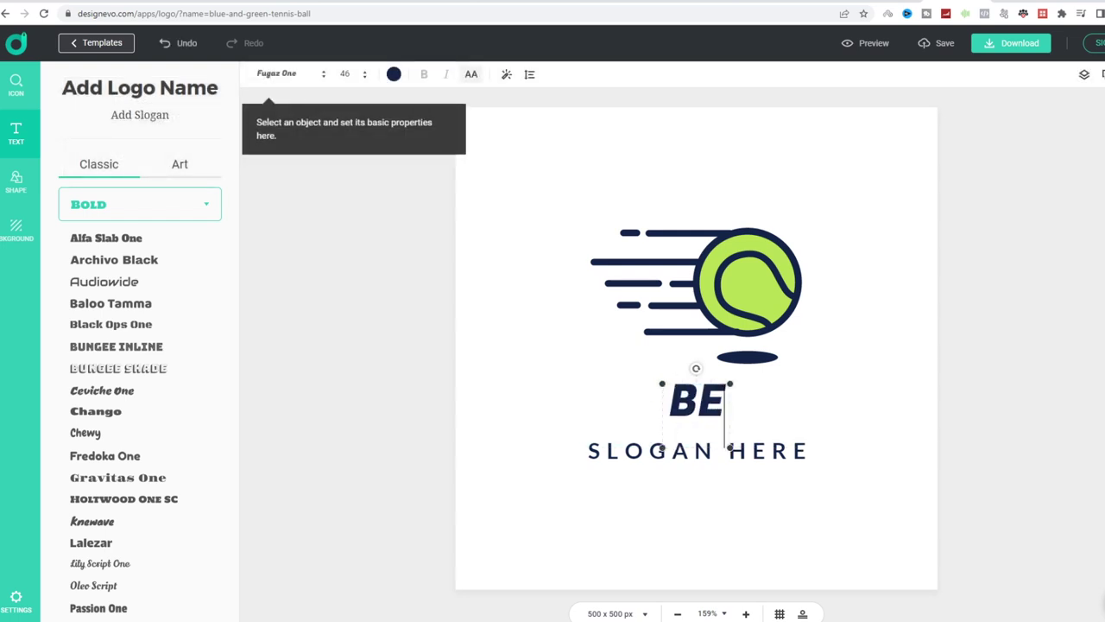
type("ST TENNIS HIGH")
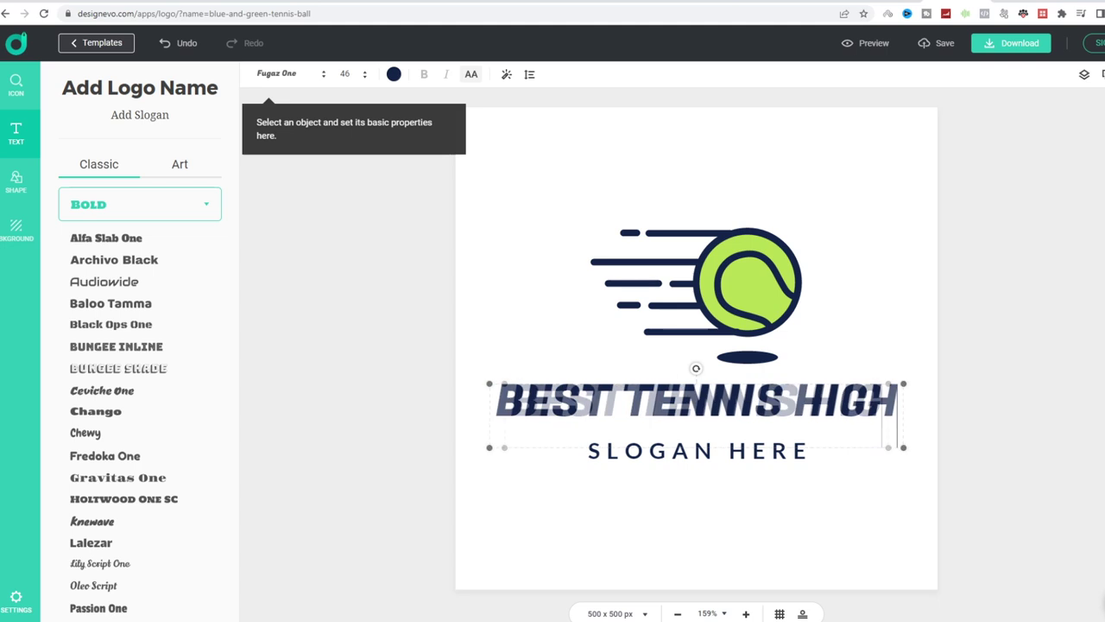
type("LIGHTS")
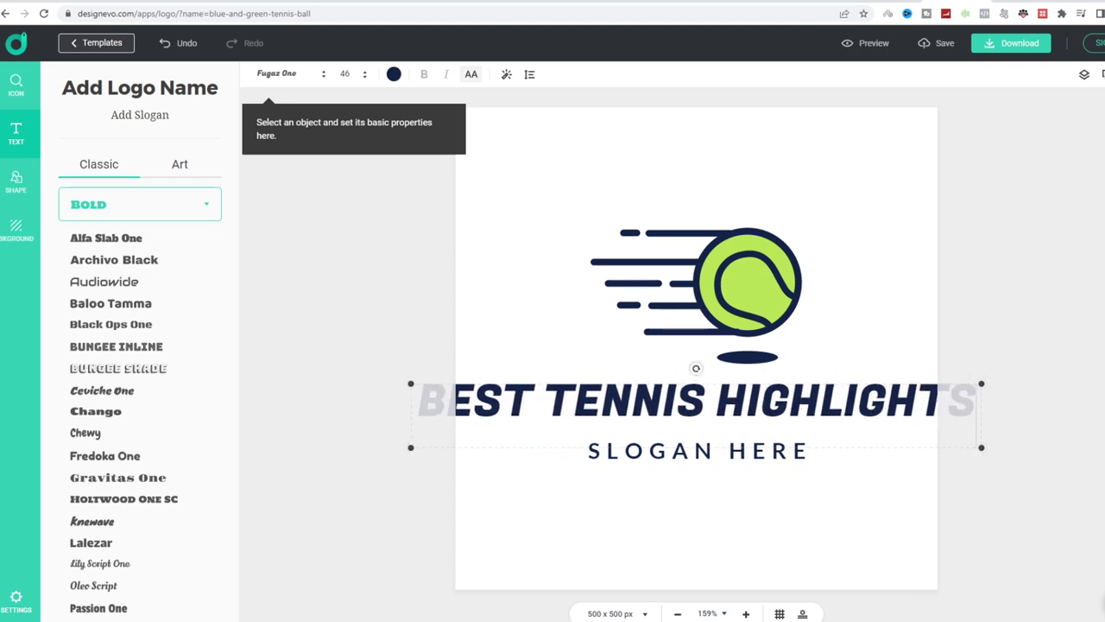
left_click(345, 73)
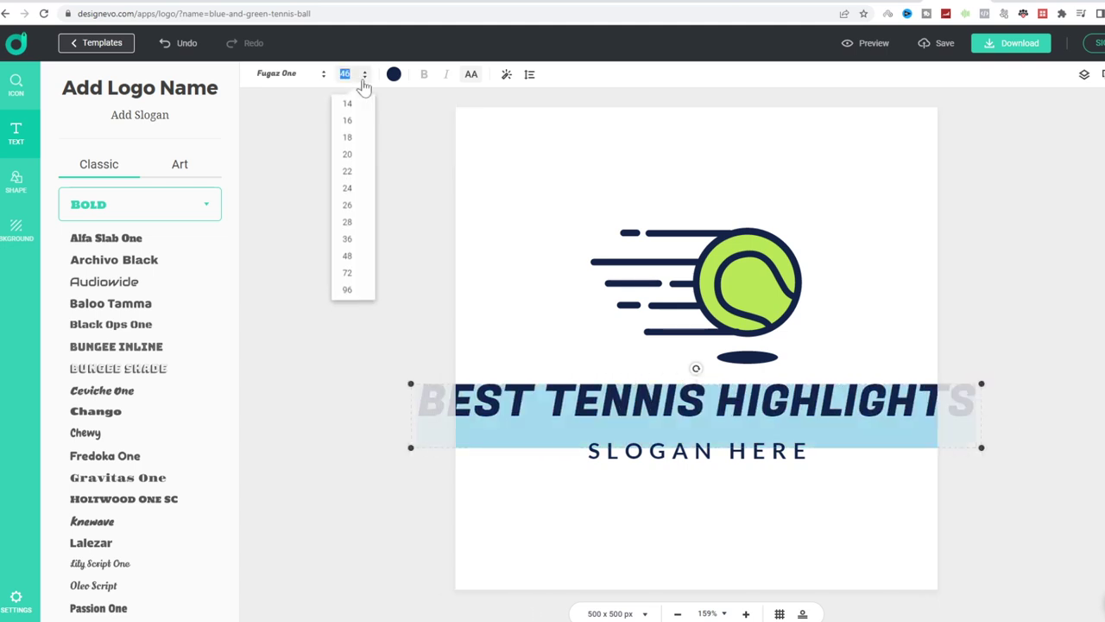
left_click(349, 240)
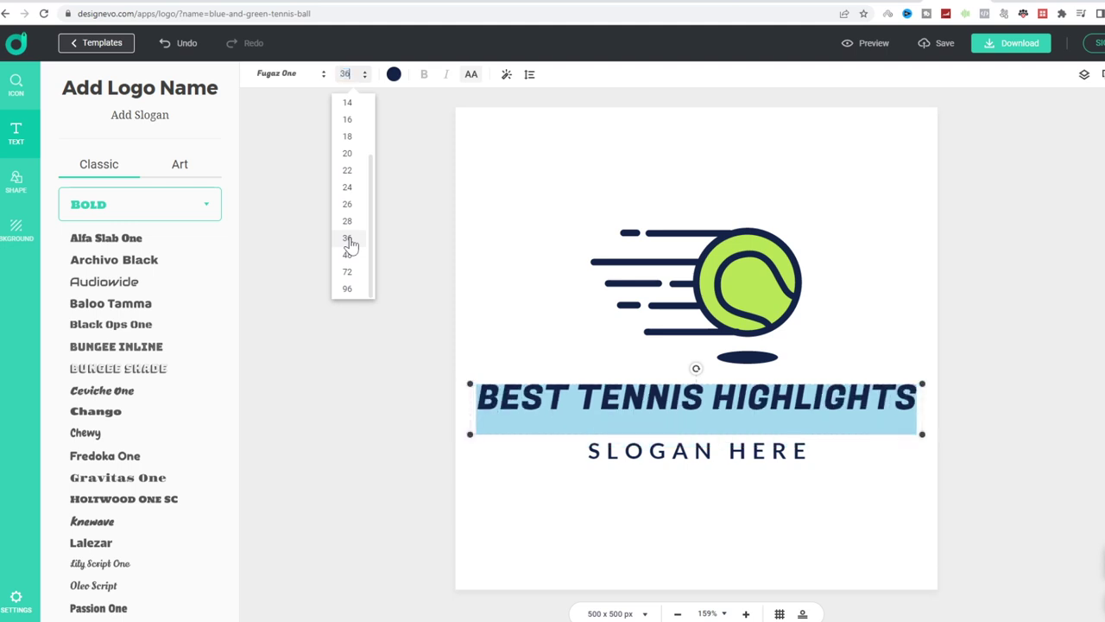
Change the slogan from SLOGAN HERE to & MERCH
left_click(708, 453)
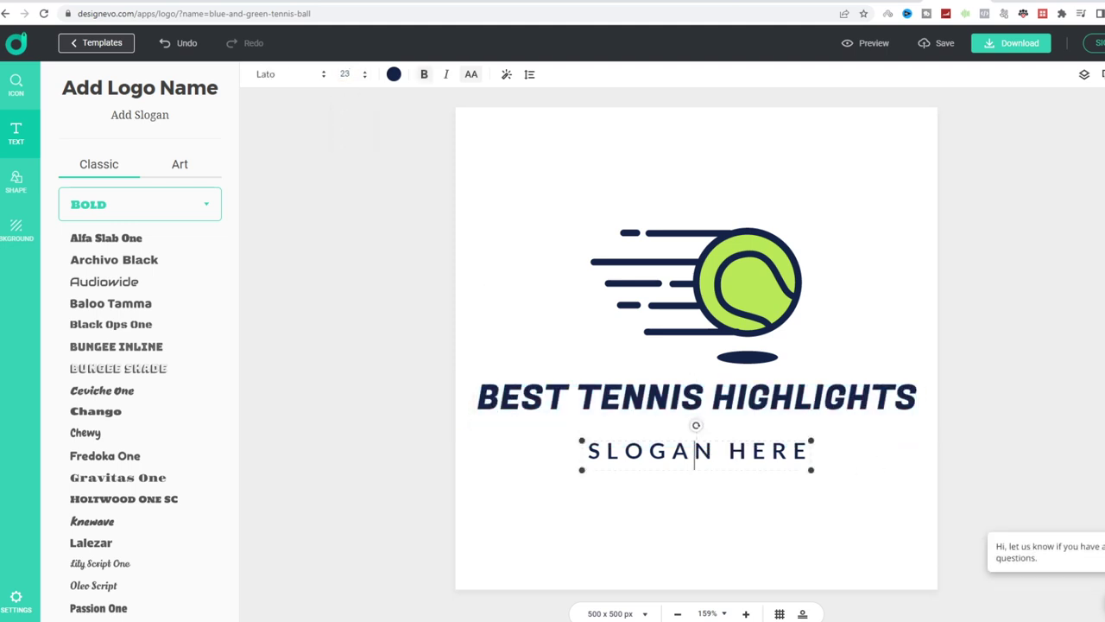
key("ctrl+a")
type("& MERCH")
left_click(890, 516)
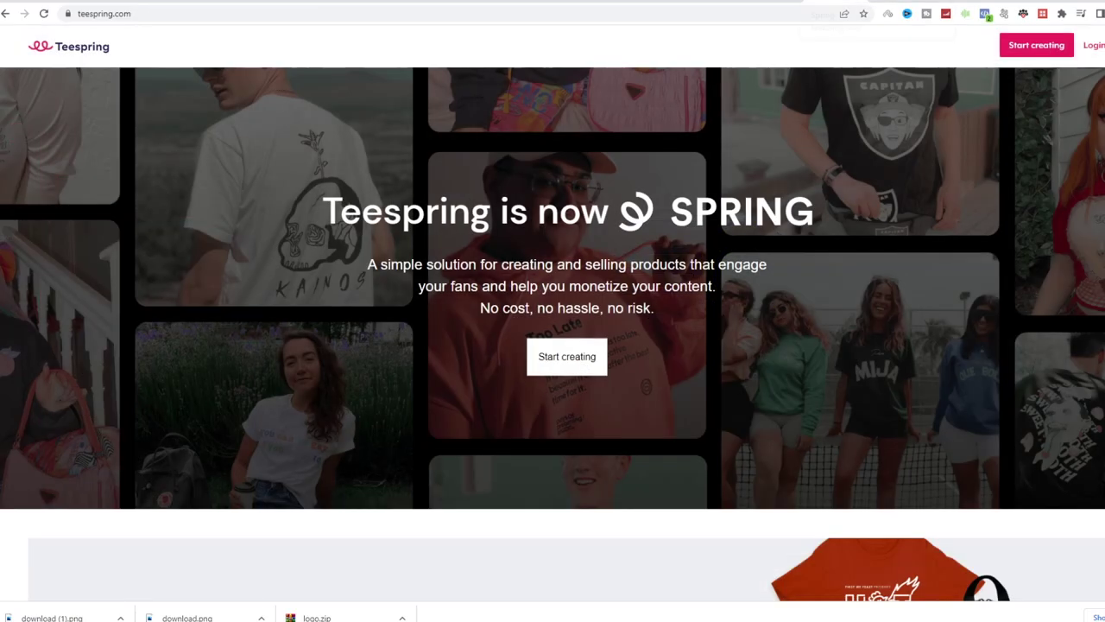
Start a Teespring product, switch to login, and browse the catalogue to the Classic Tee
left_click(1046, 50)
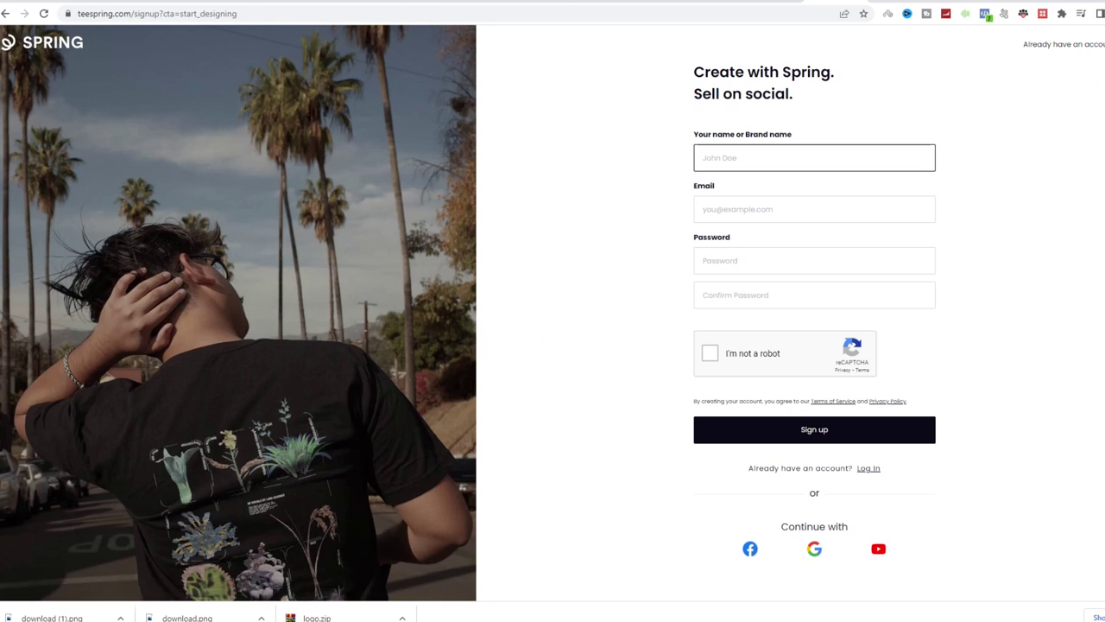
left_click(1062, 44)
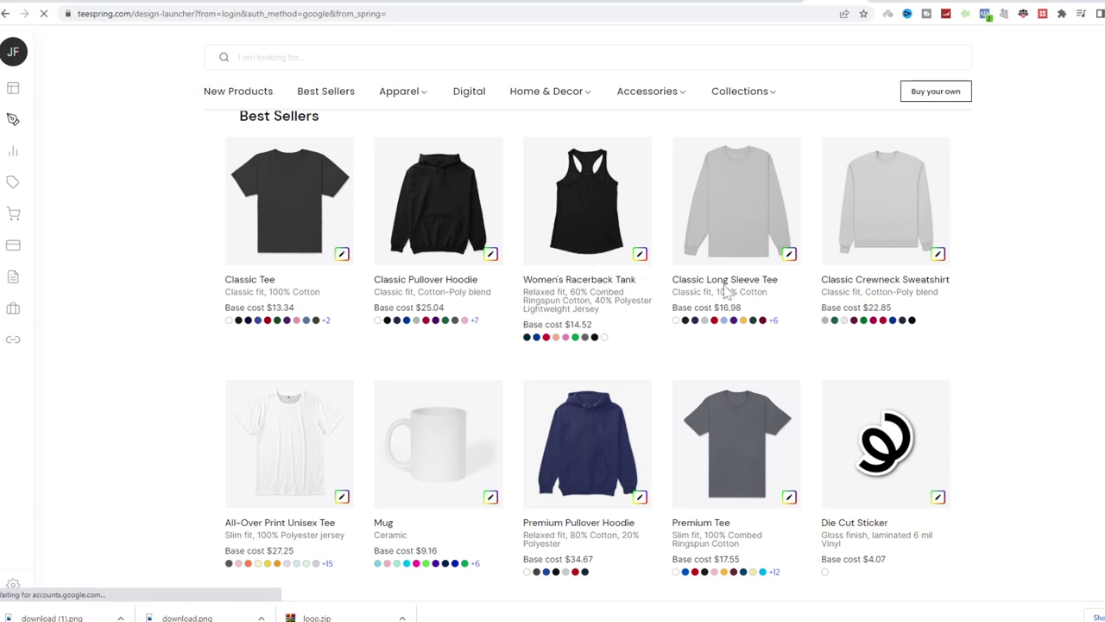
scroll(725, 289, "down", 3)
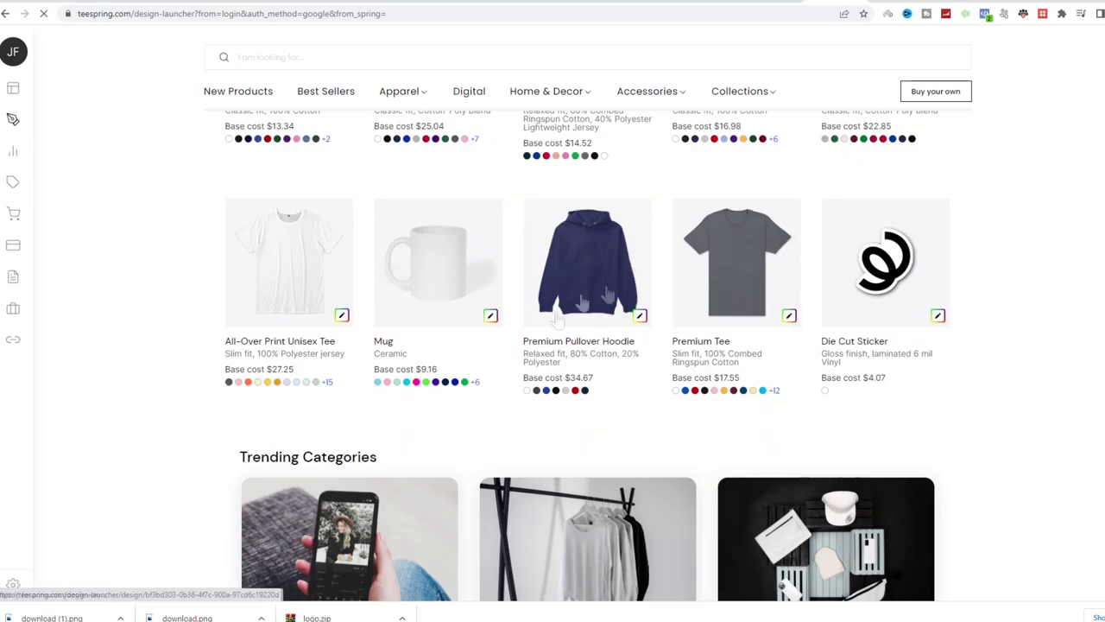
scroll(393, 276, "down", 3)
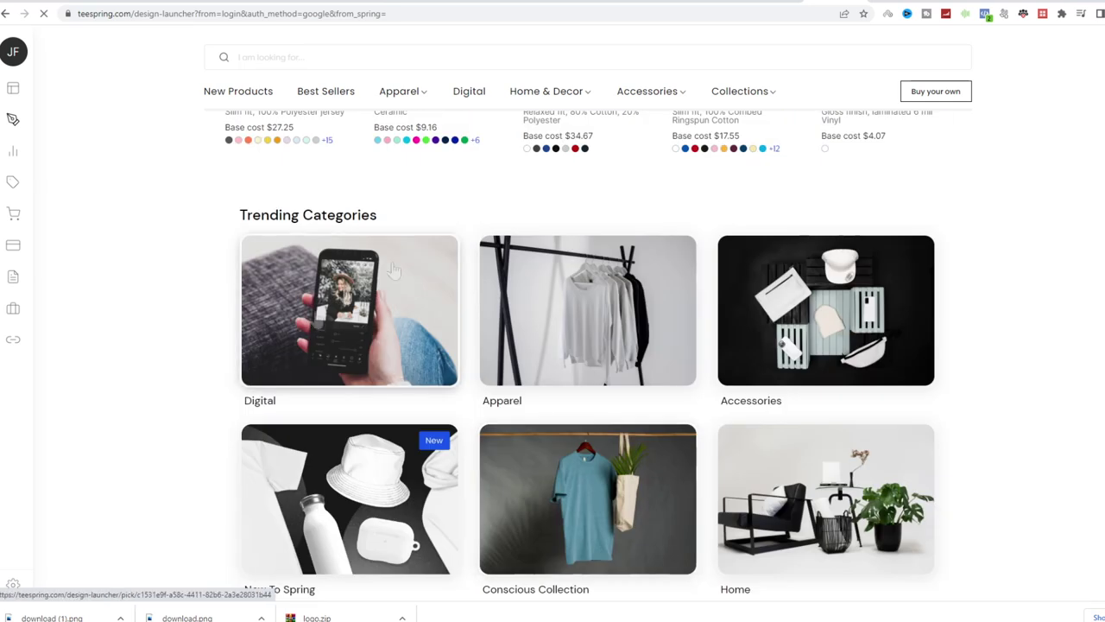
scroll(365, 394, "down", 1)
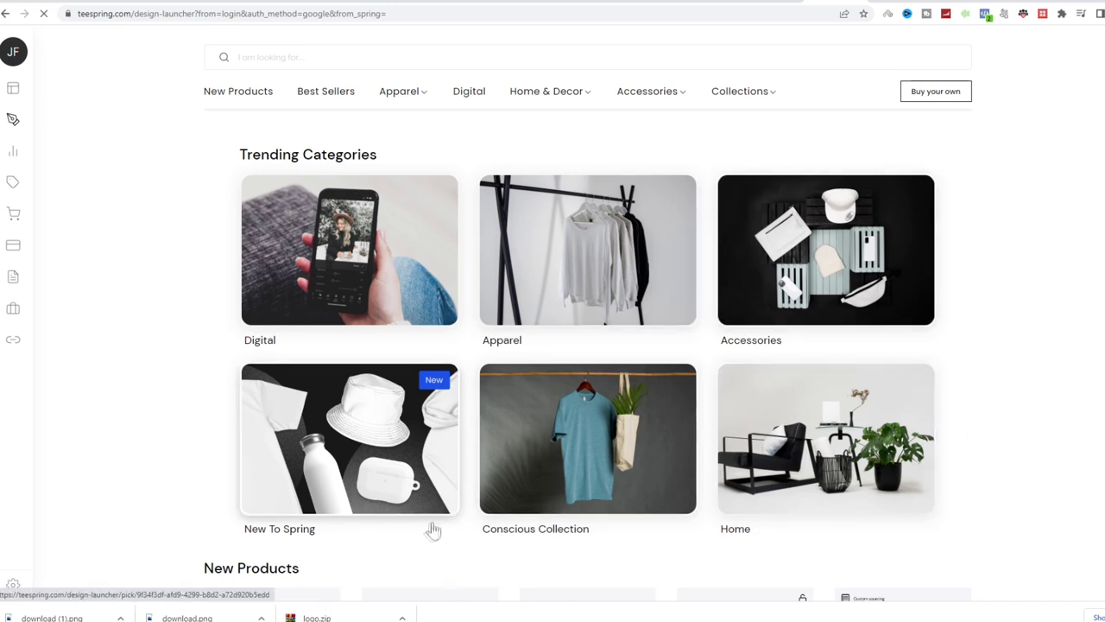
scroll(551, 476, "down", 4)
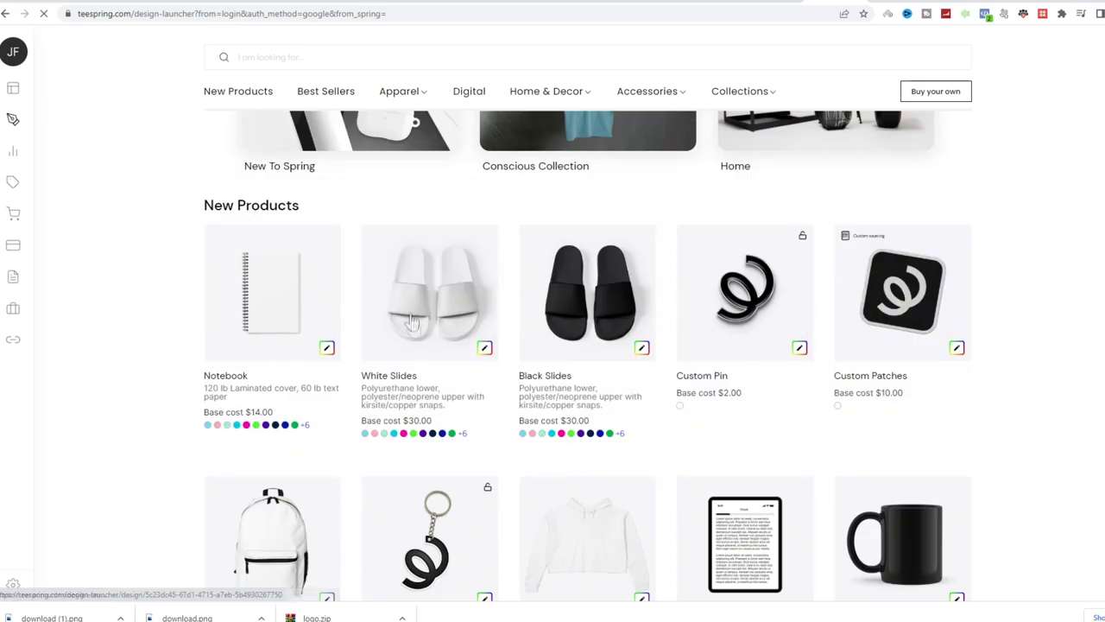
scroll(413, 321, "down", 1)
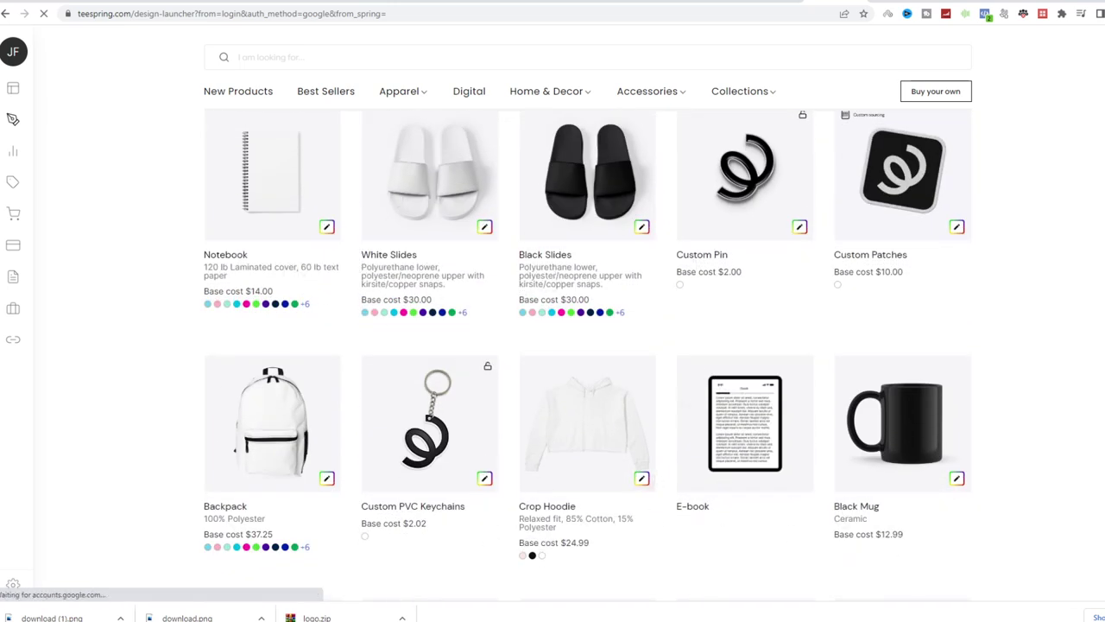
scroll(511, 468, "up", 3)
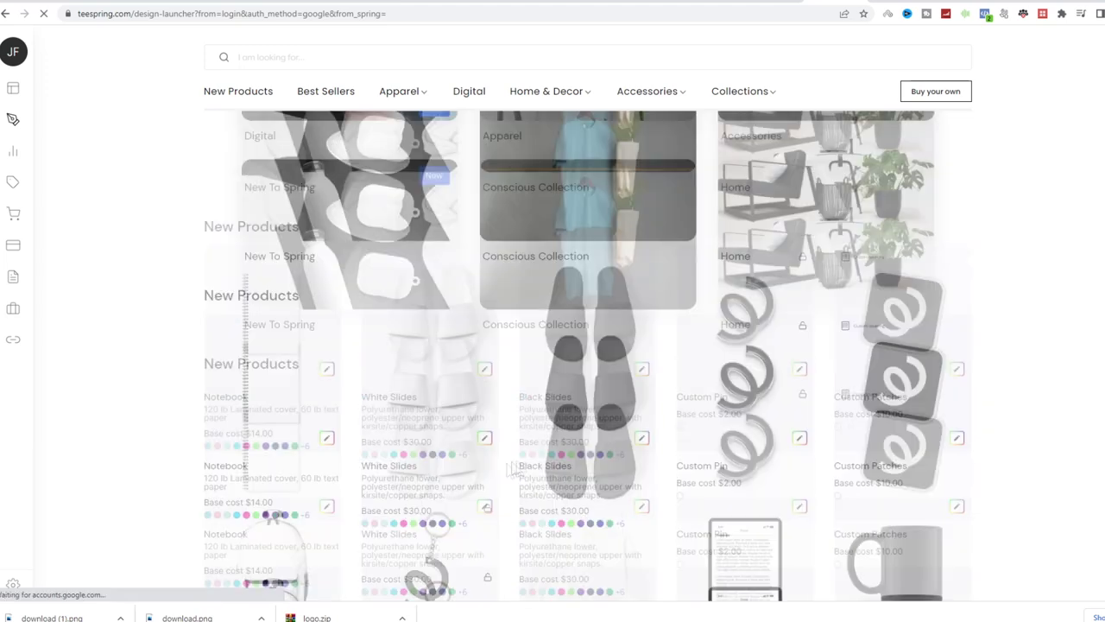
scroll(514, 467, "up", 2)
scroll(562, 469, "up", 3)
scroll(698, 461, "up", 1)
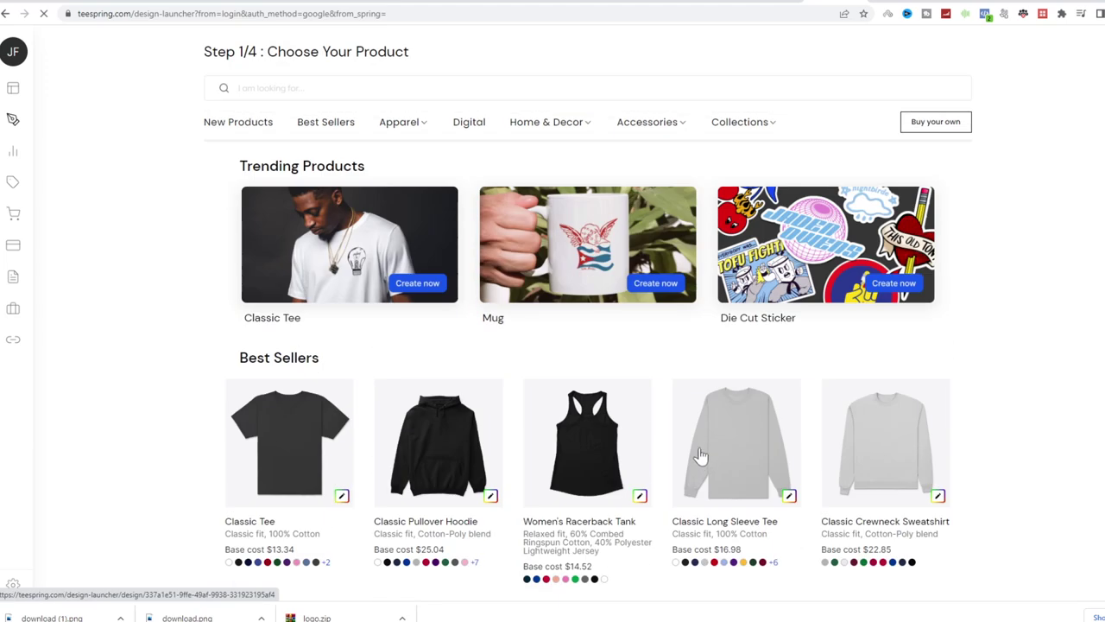
scroll(702, 450, "down", 2)
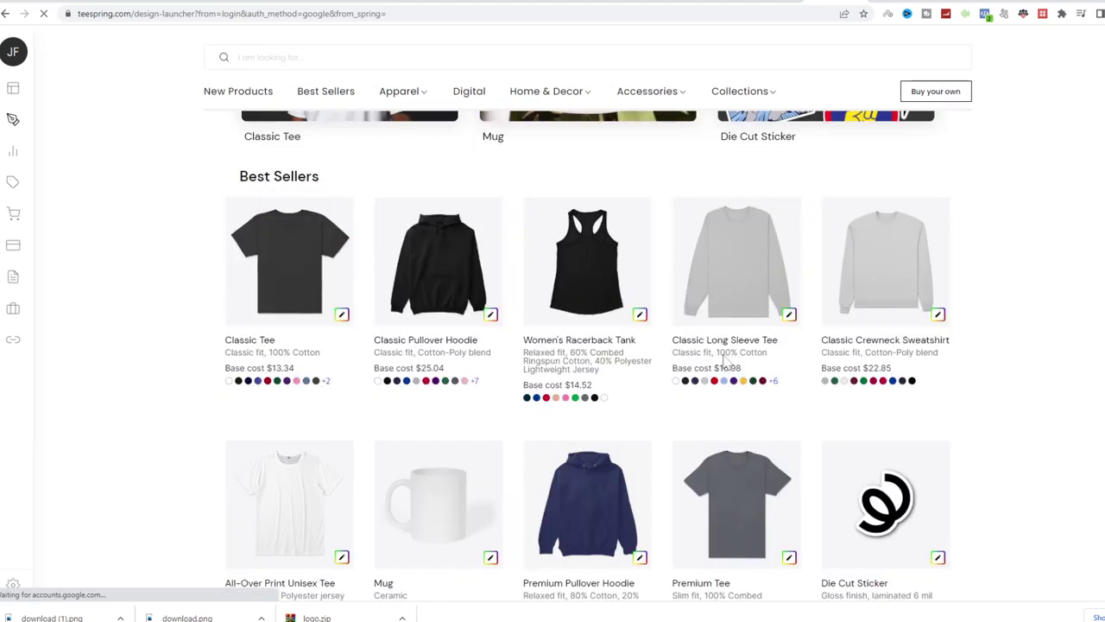
Open the Classic Tee and upload download (1).png as its artwork
left_click(324, 292)
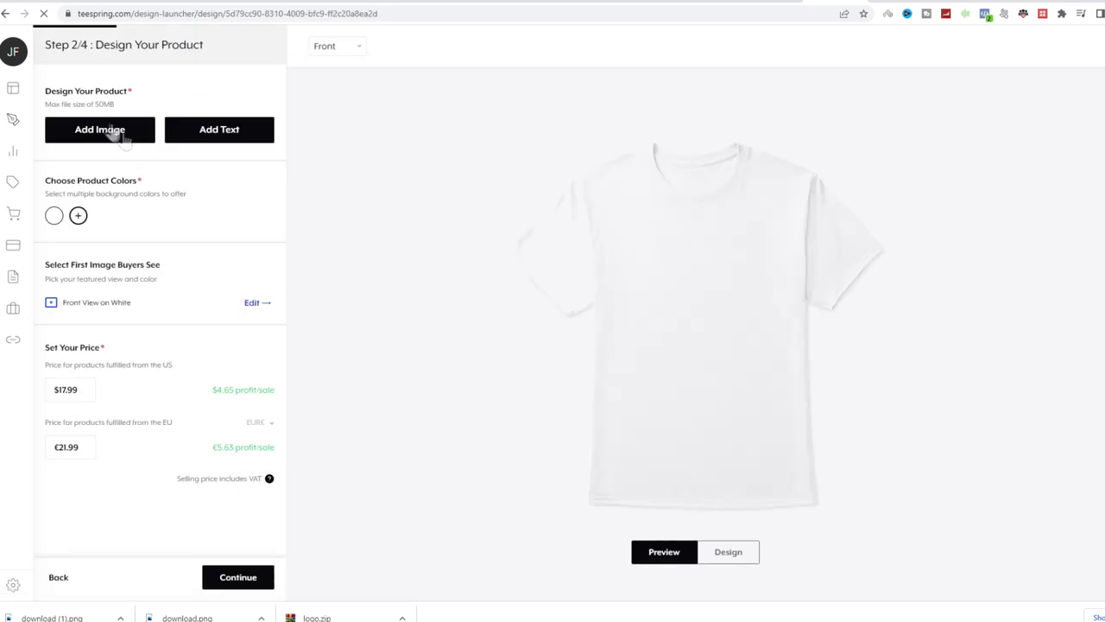
left_click(121, 138)
double_click(134, 87)
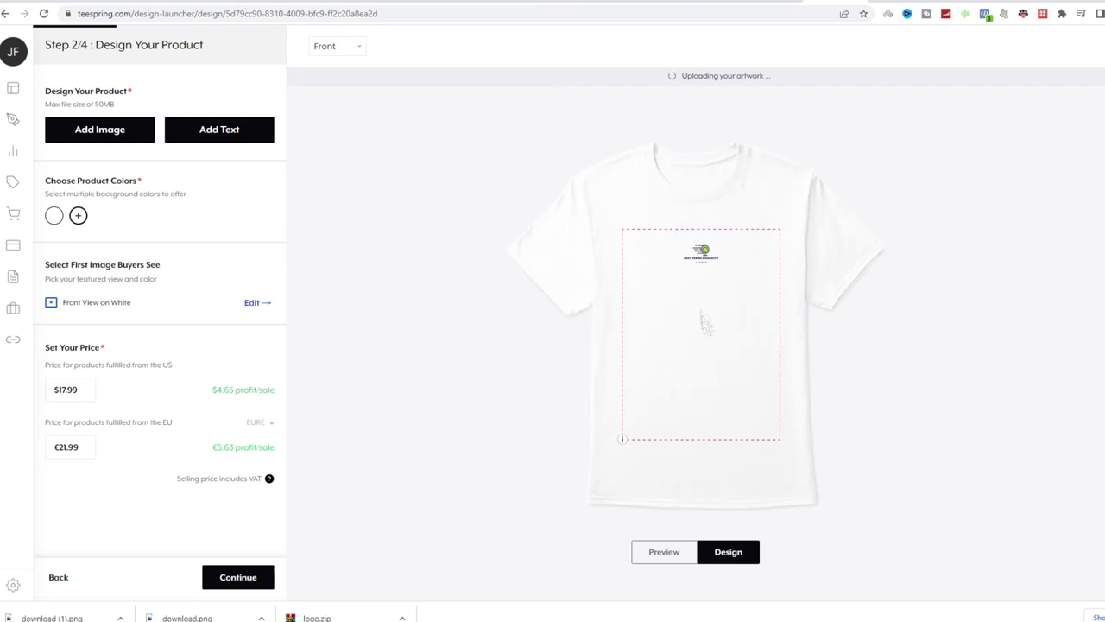
Shrink the logo and position it on the tee's upper chest
left_click(704, 272)
mouse_move(705, 257)
left_mouse_down()
mouse_move(749, 246)
mouse_move(774, 373)
left_mouse_up()
left_click(888, 353)
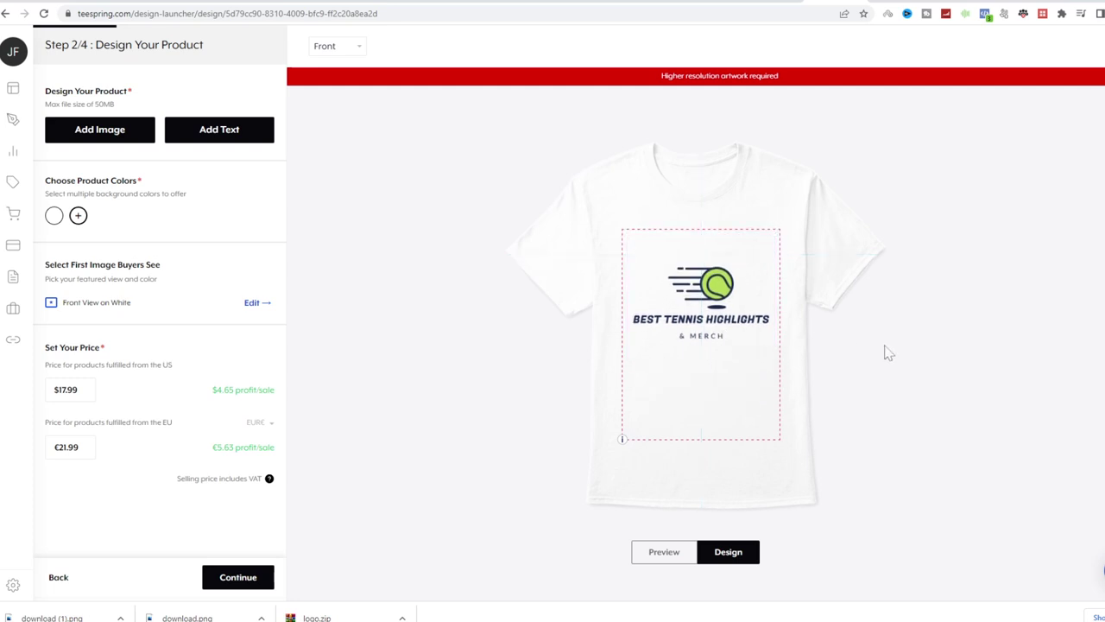
left_click(726, 312)
mouse_move(774, 380)
left_mouse_down()
mouse_move(686, 287)
mouse_move(750, 266)
left_mouse_up()
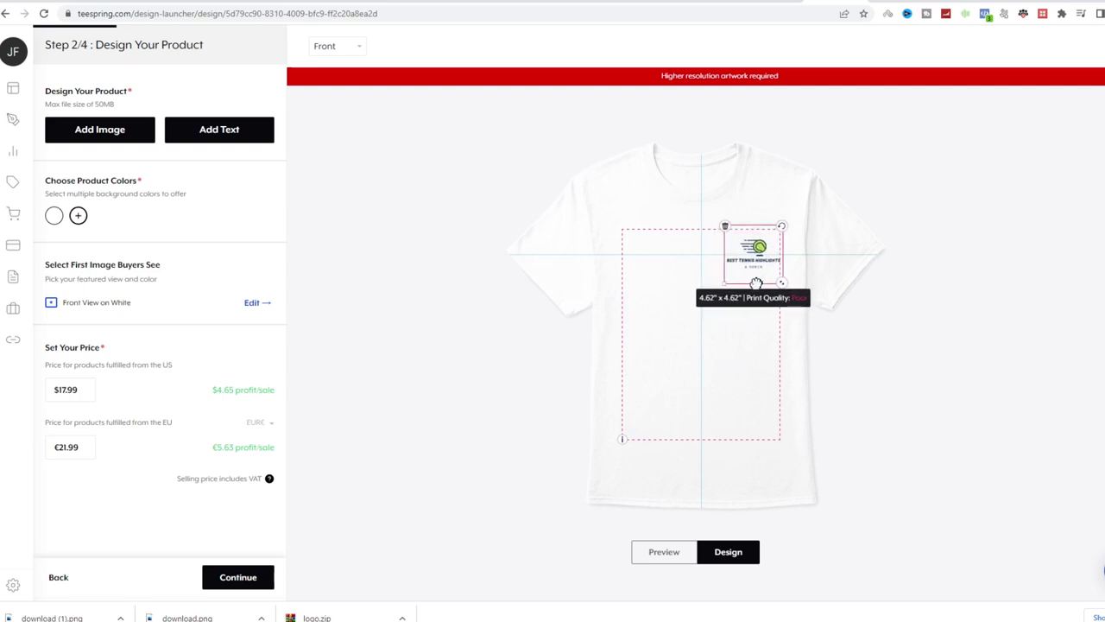
left_click_drag(753, 283, 752, 291)
left_click(845, 304)
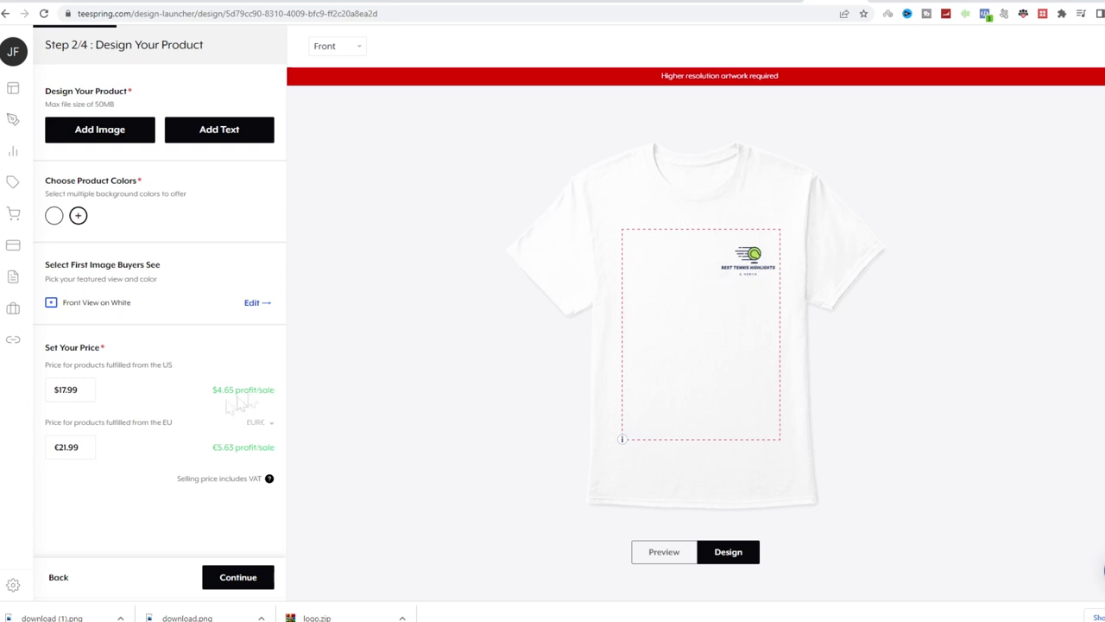
Review the US and EU profit per sale, then continue to adding more products
left_click_drag(211, 396, 260, 399)
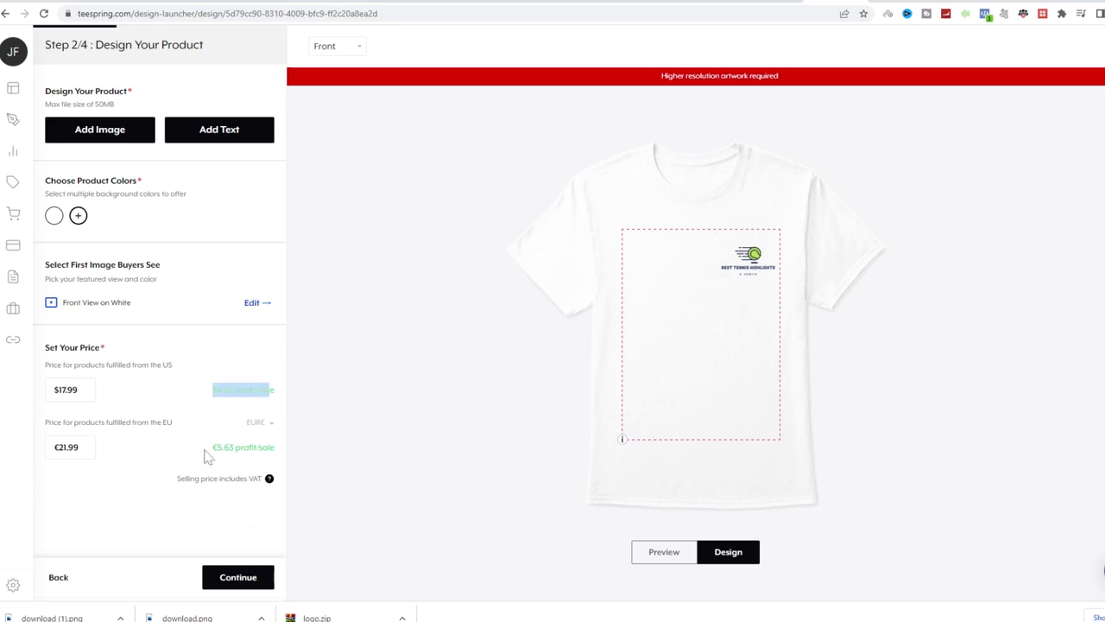
left_click_drag(210, 449, 276, 453)
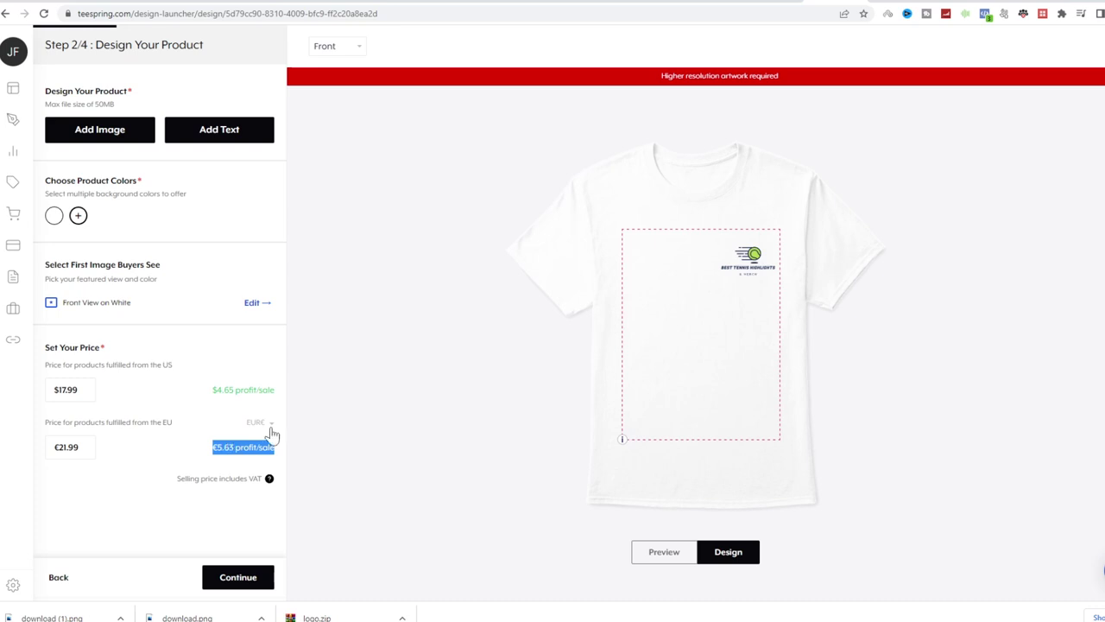
left_click(226, 584)
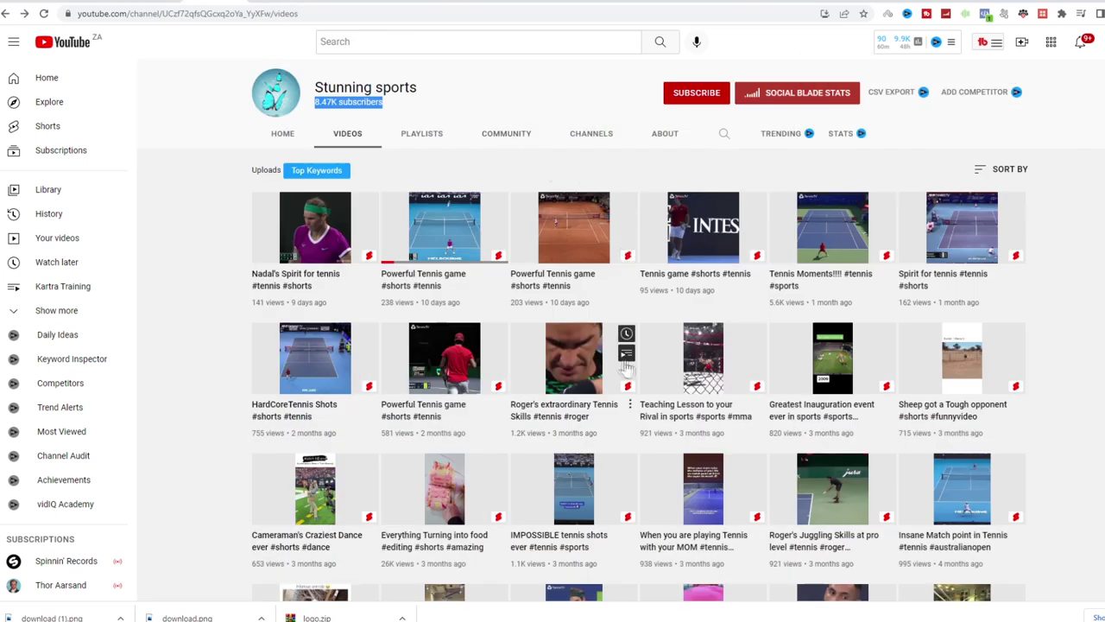
mouse_move(703, 227)
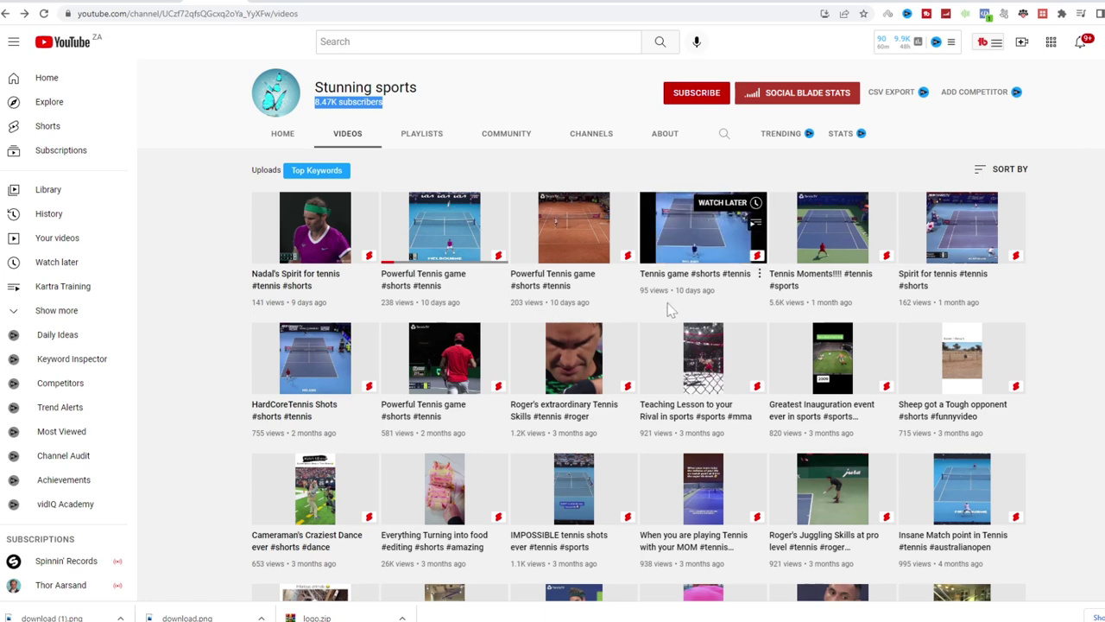
Scroll down the Stunning sports Videos page to older Shorts, including one with 2.1M views
scroll(667, 303, "down", 1)
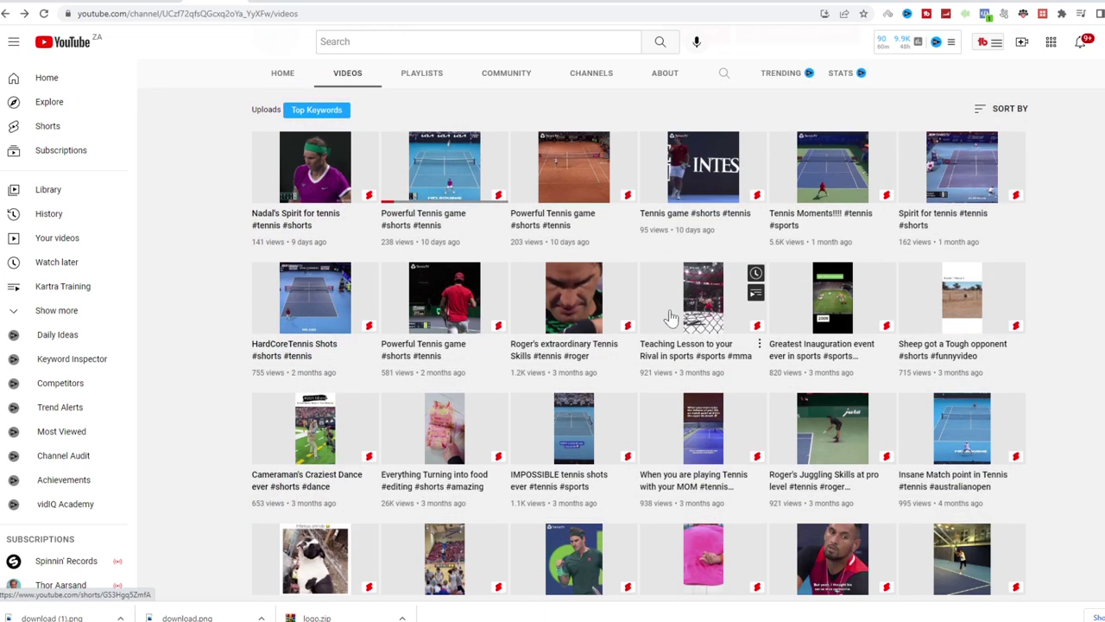
scroll(671, 319, "down", 3)
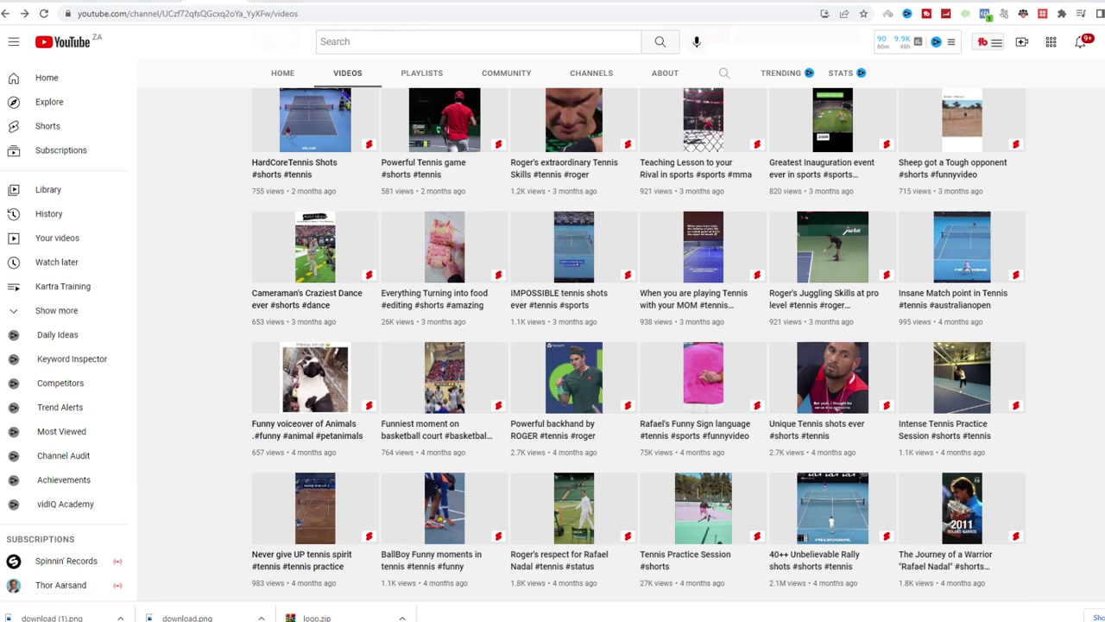
Estimate earnings in Calculator: 26000 × 0.001 = 26, then 26 × 4.69 = 121.94
left_click_drag(219, 54, 828, 54)
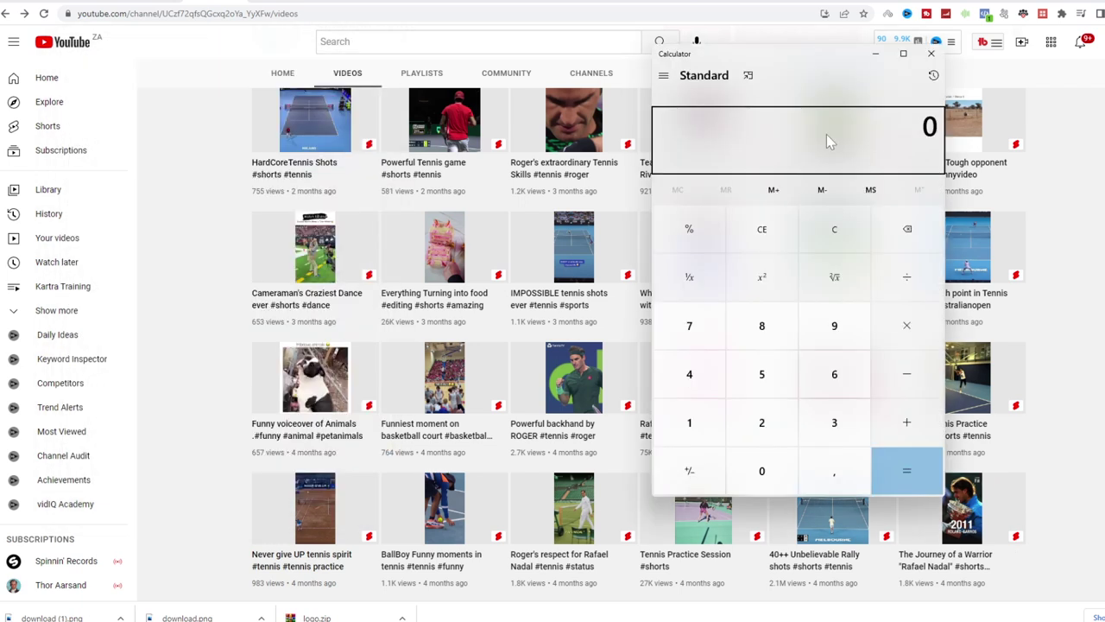
type("26000*")
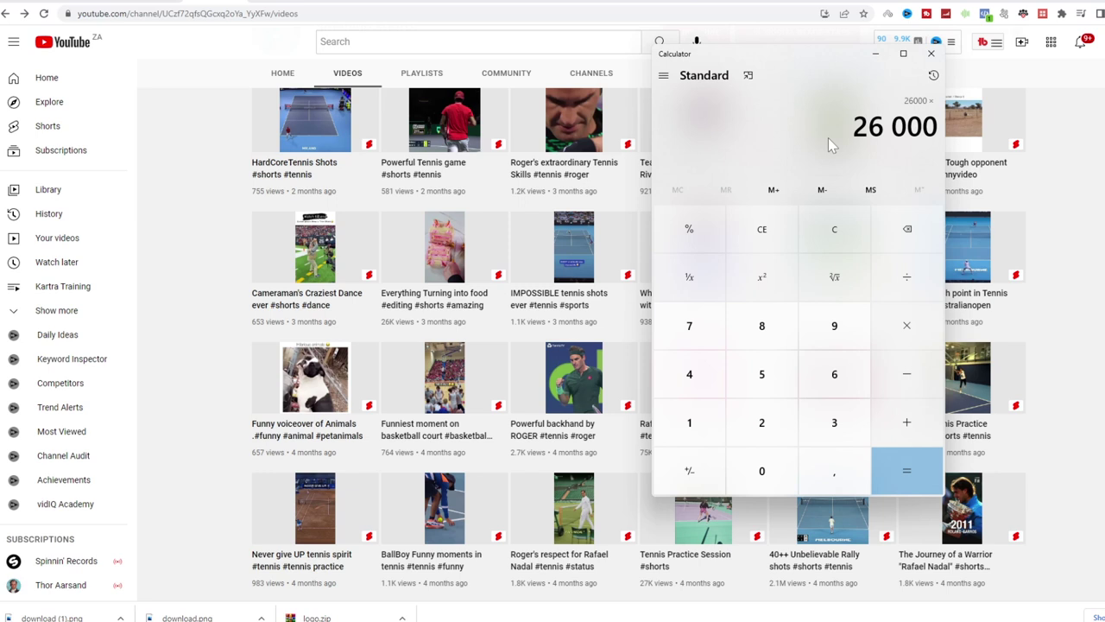
type(".1")
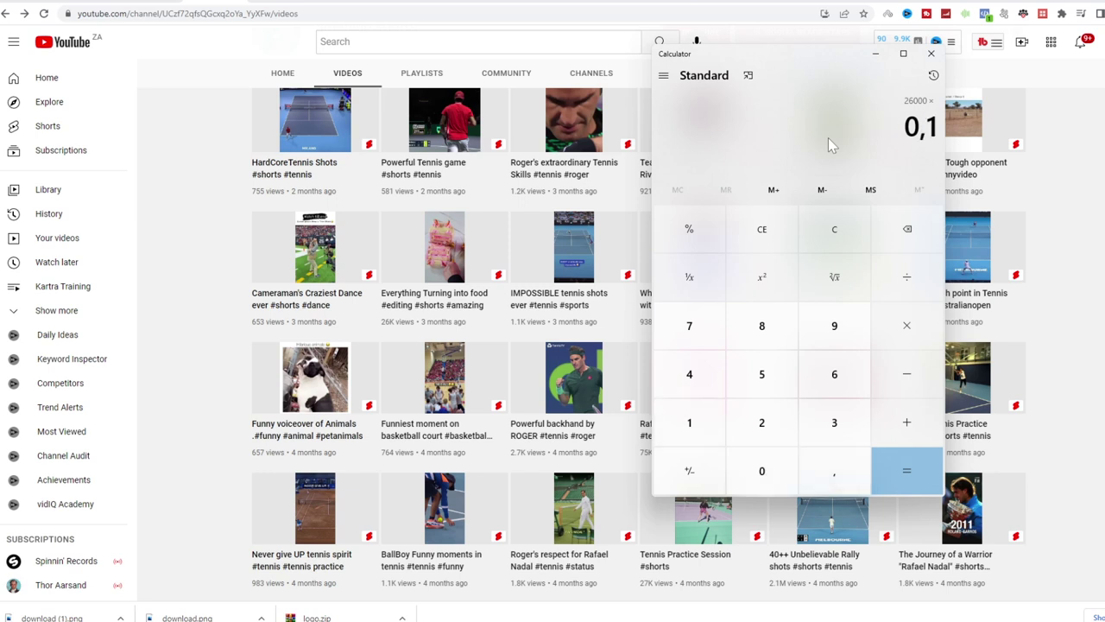
key("Return")
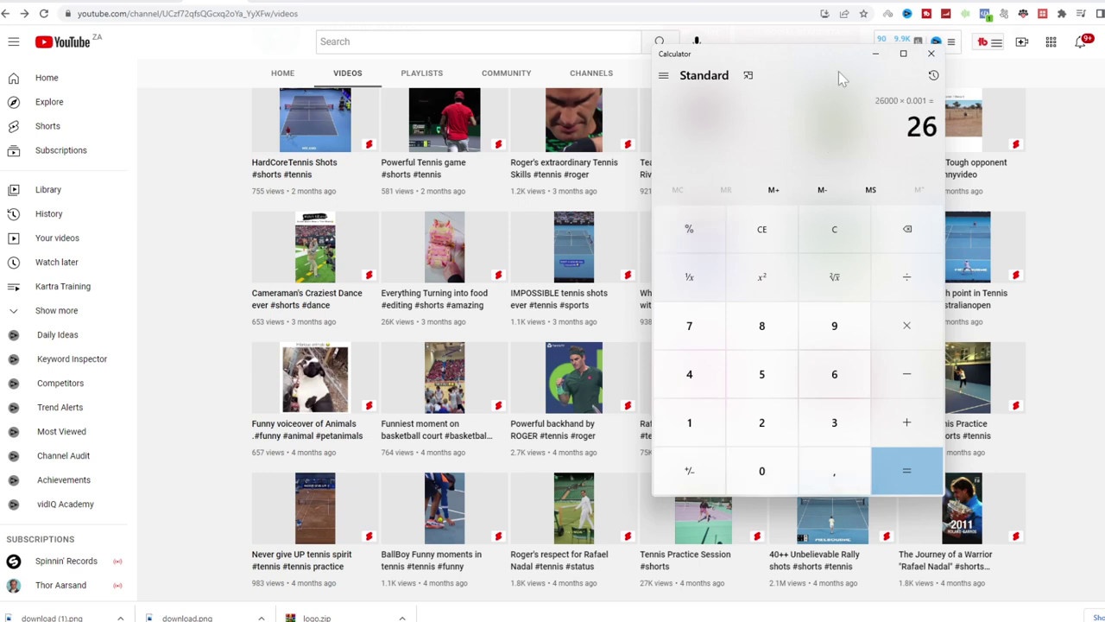
left_click(911, 340)
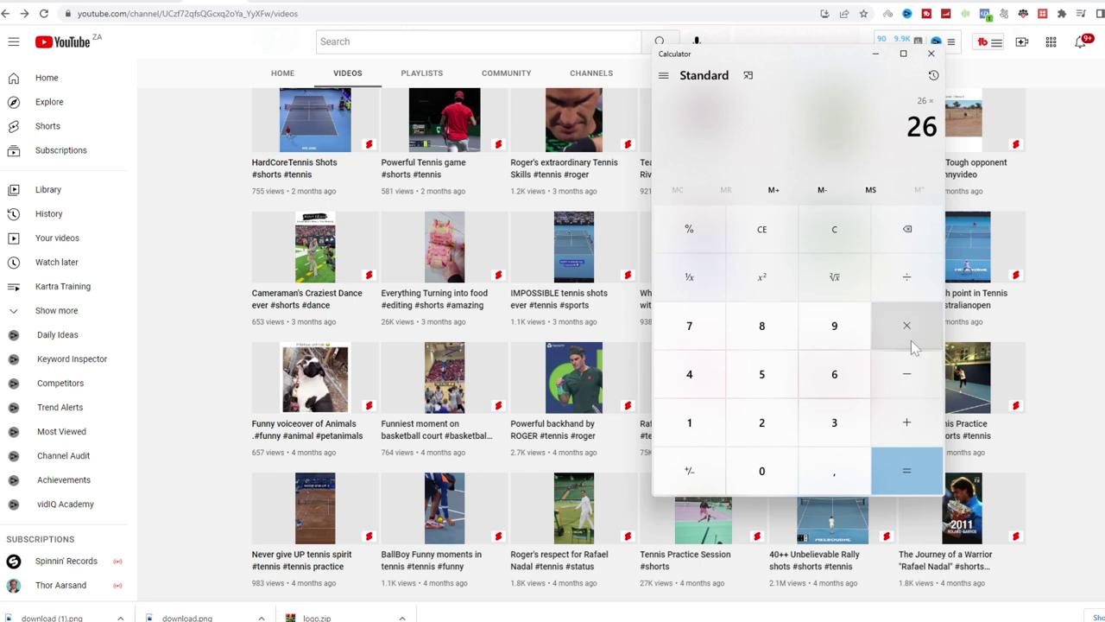
type("4.69")
key("Return")
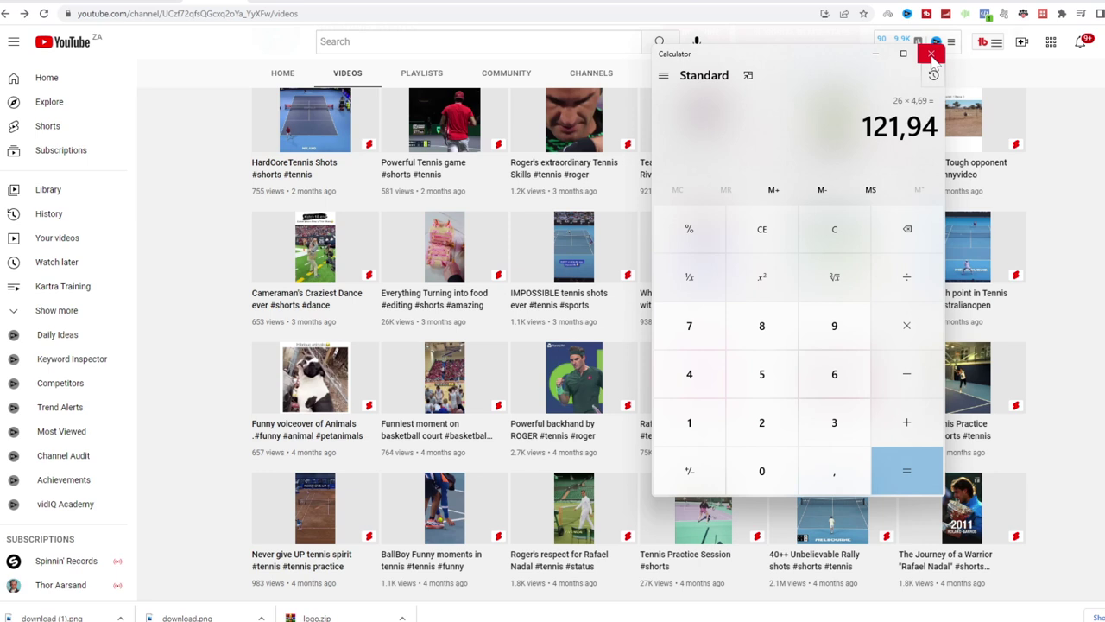
Close Calculator and return to the top of the Stunning sports Videos page
left_click(932, 53)
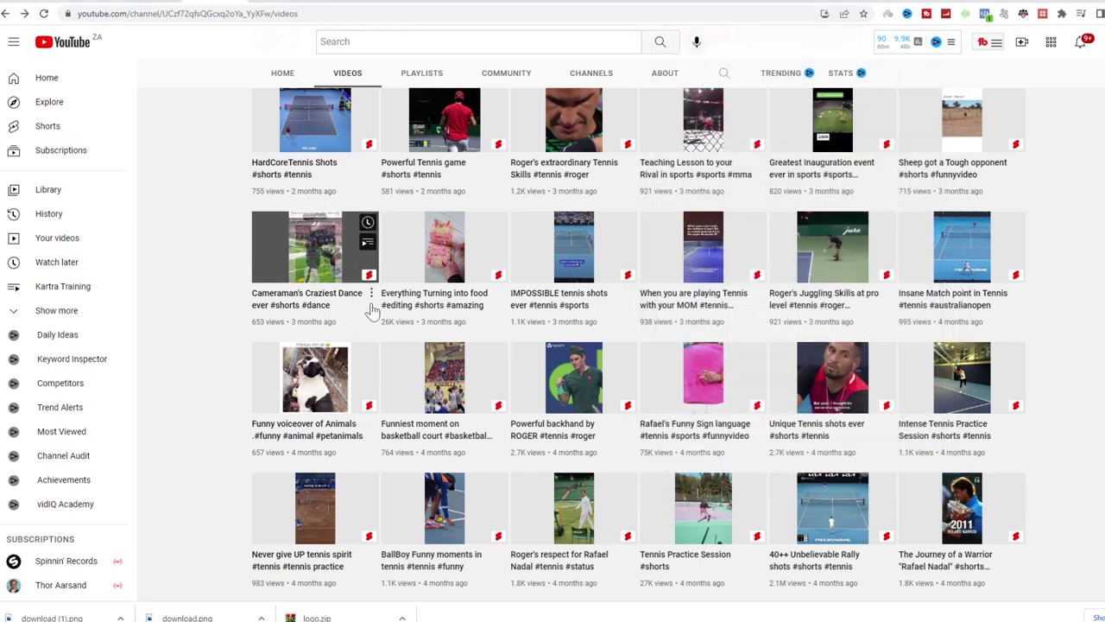
mouse_move(444, 247)
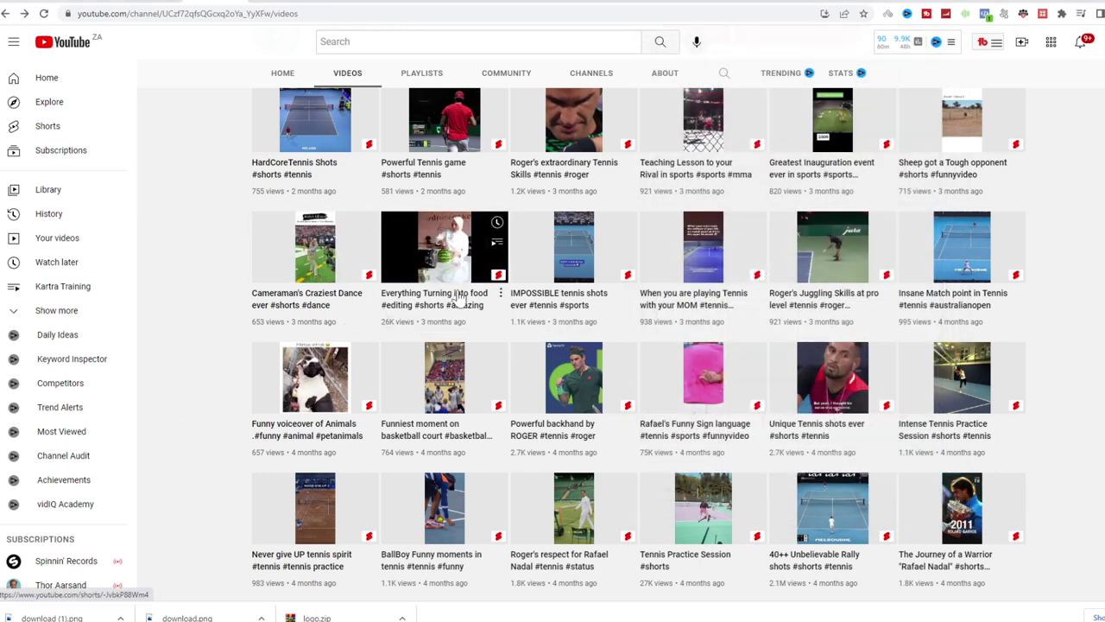
scroll(795, 380, "up", 3)
mouse_move(833, 358)
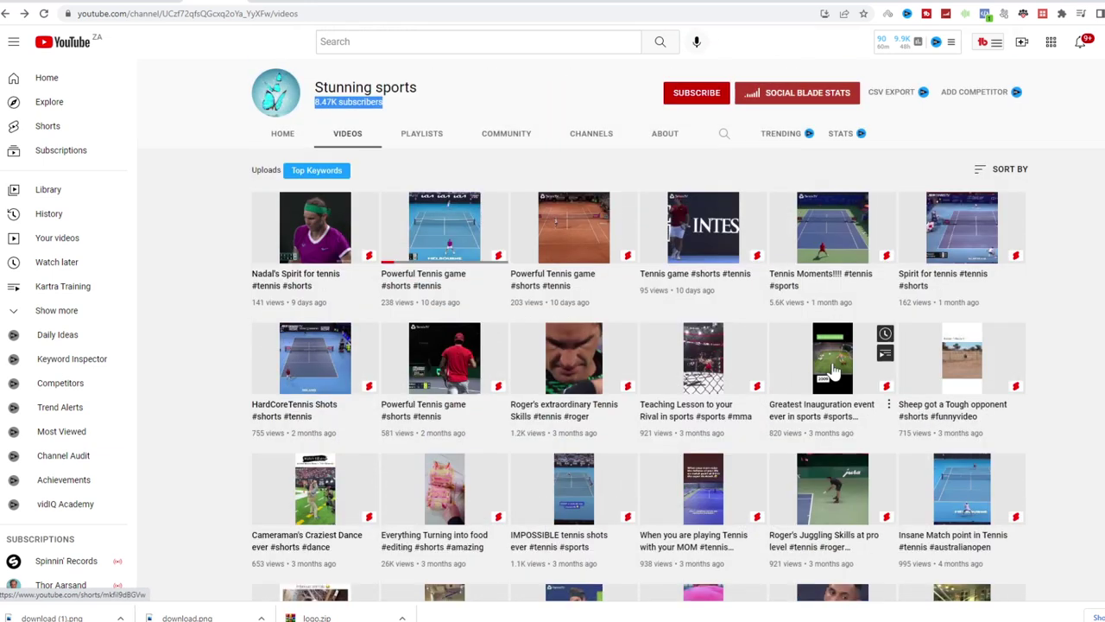